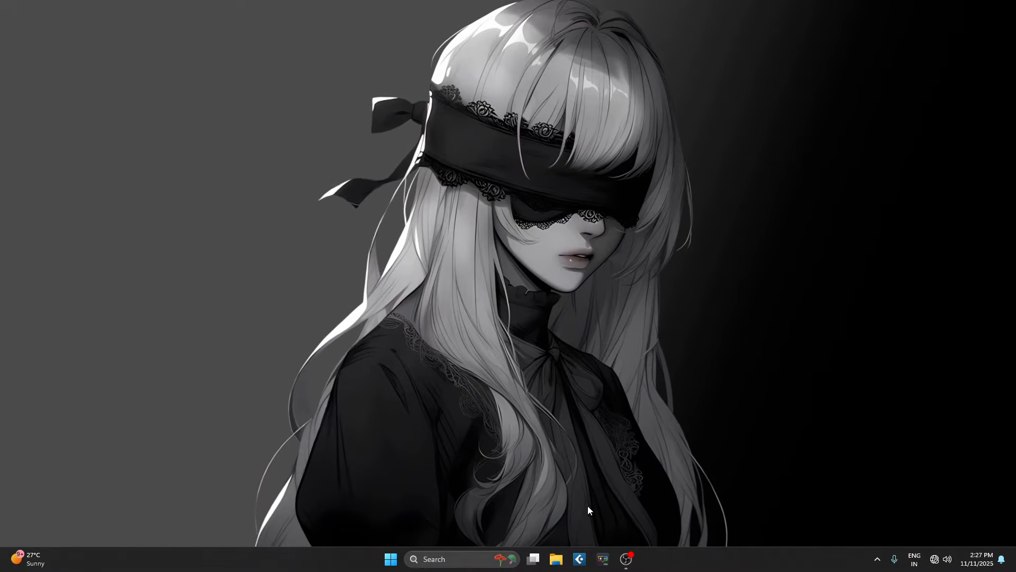
Launch Cubase Pro 15 and enlarge the Recent projects list in the Hub.
left_click(580, 559)
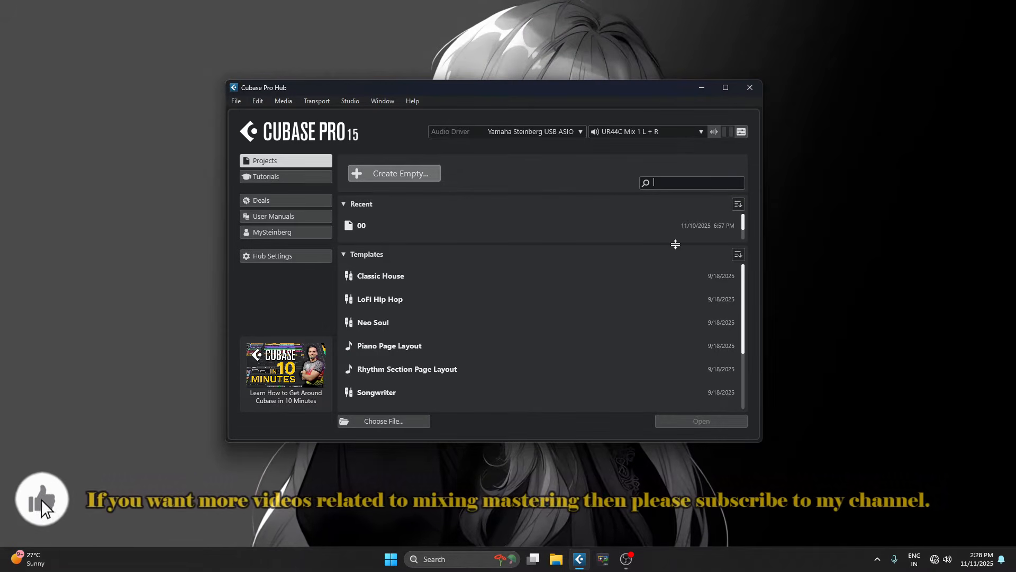
left_click_drag(674, 243, 735, 318)
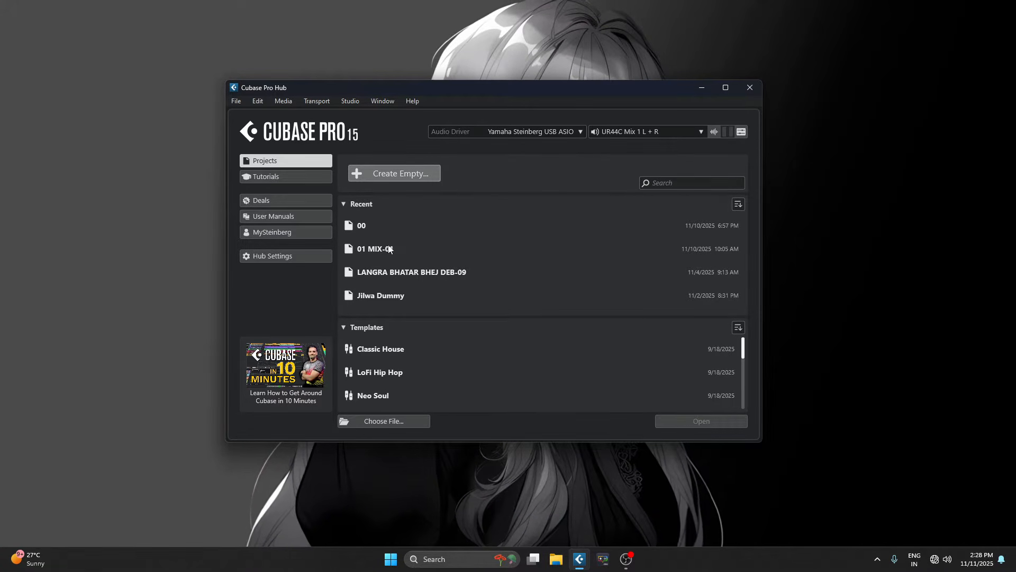
Collapse and re-expand the Recent and Templates lists in the Hub.
left_click(347, 204)
left_click(345, 225)
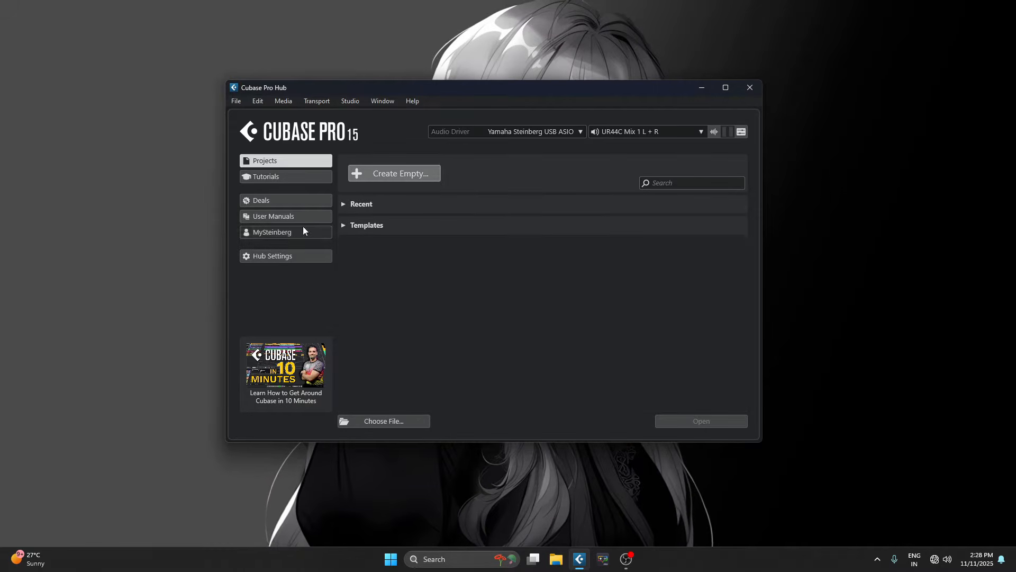
left_click(343, 226)
scroll(437, 352, "down", 1)
scroll(436, 352, "up", 1)
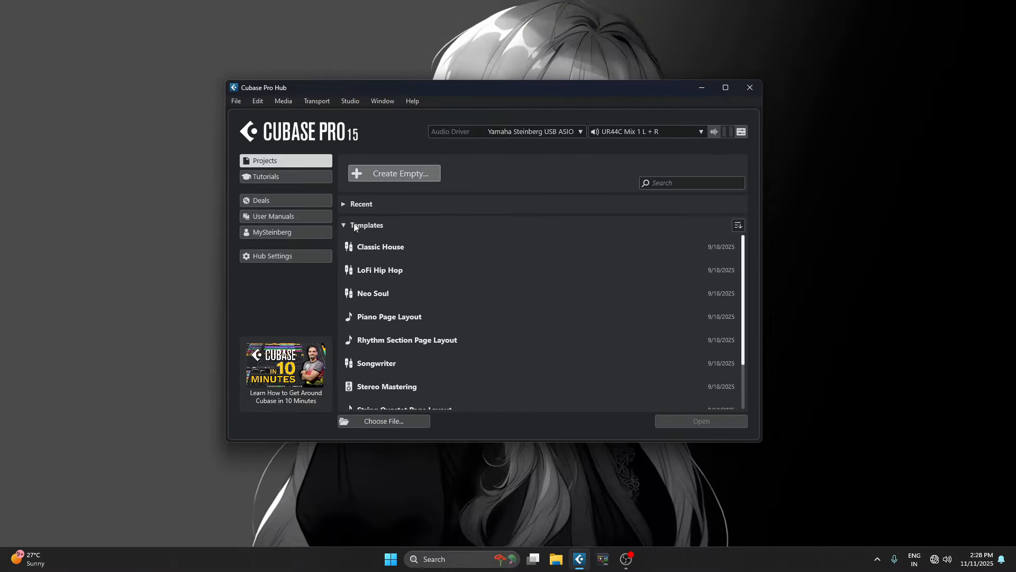
left_click(344, 205)
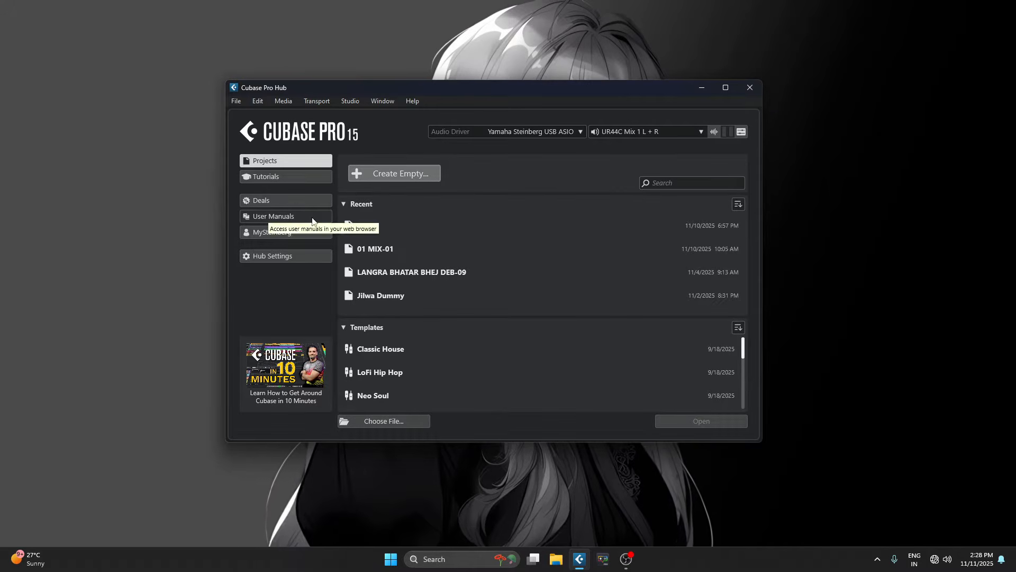
left_click(270, 257)
left_click(629, 131)
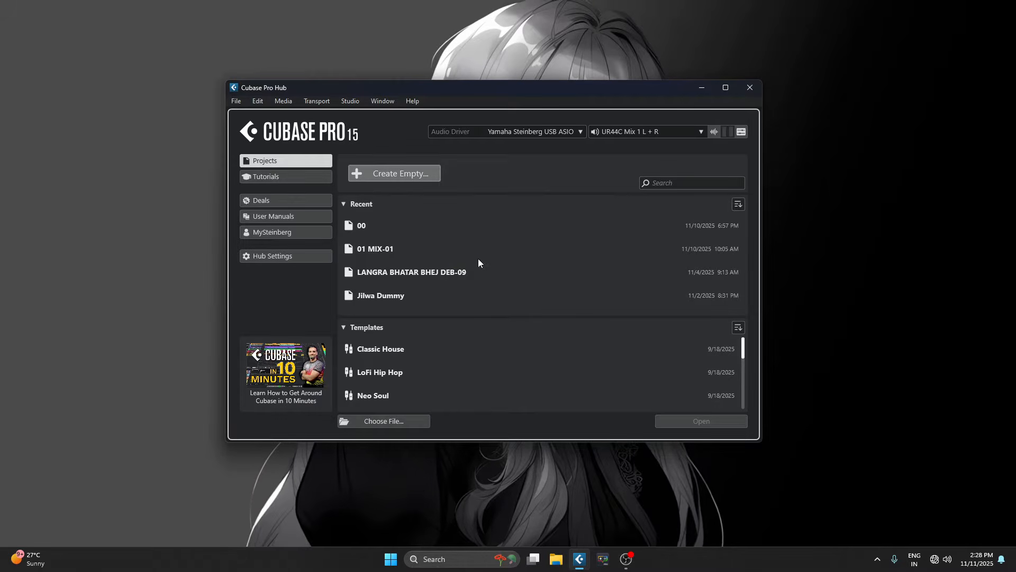
Open the recent project 01 MIX-01.
left_click(447, 249)
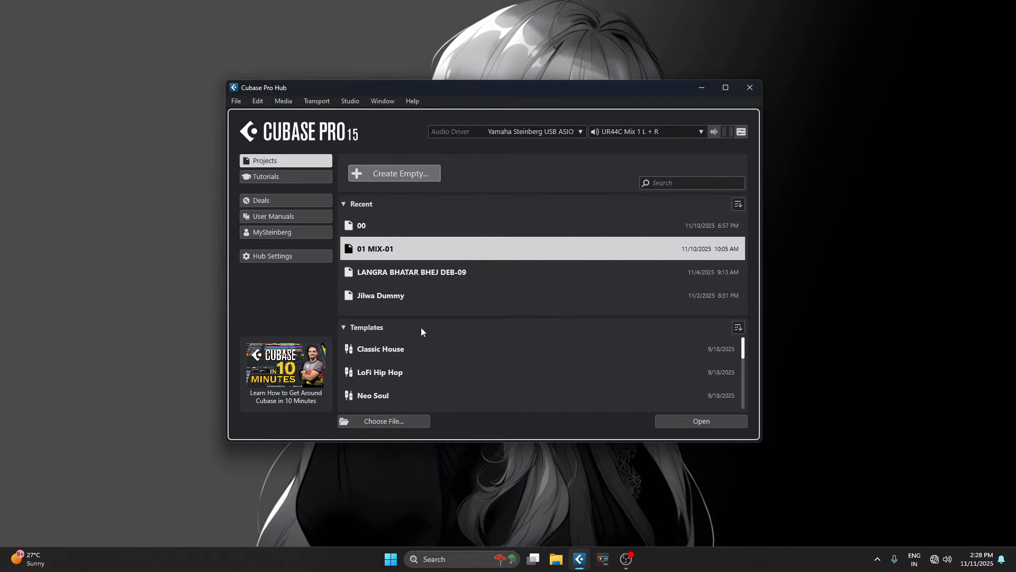
left_click(687, 420)
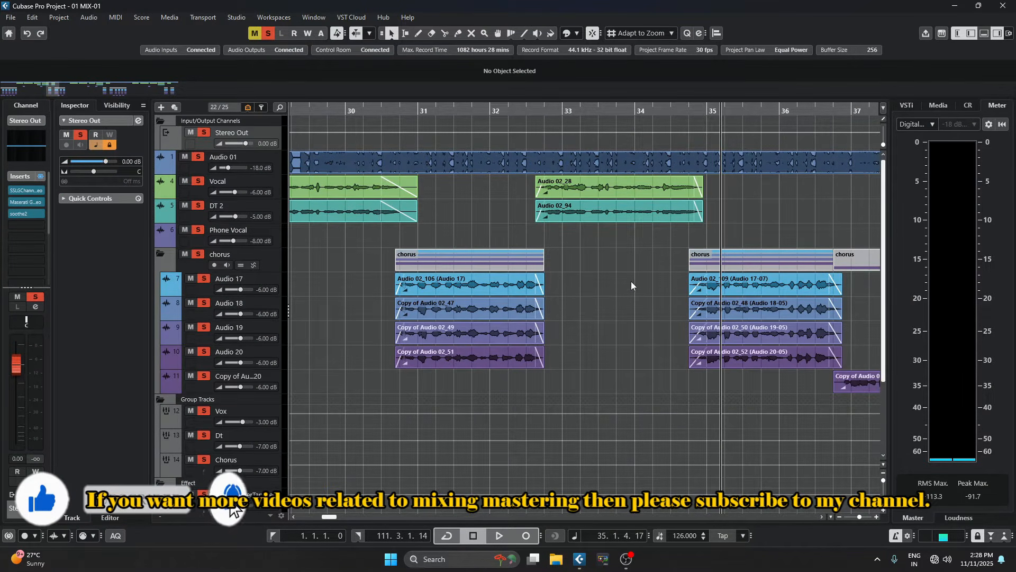
Examine the whole song arrangement of the project, from its track list to its full timeline, and return the cursor to the start.
scroll(606, 299, "down", 3)
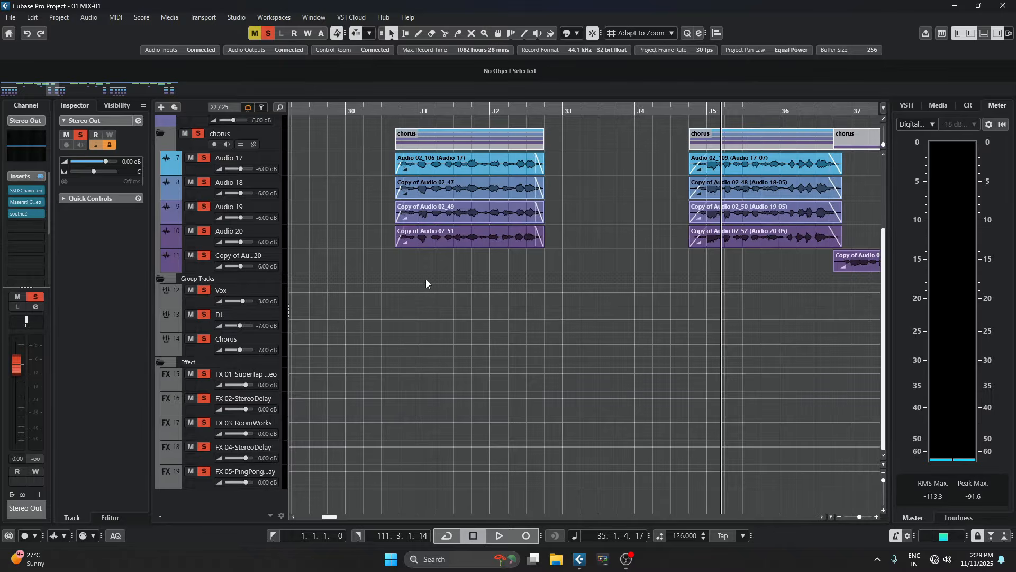
scroll(427, 284, "up", 3)
key("g")
key("g")
key("g")
key("g")
key("g")
key("g")
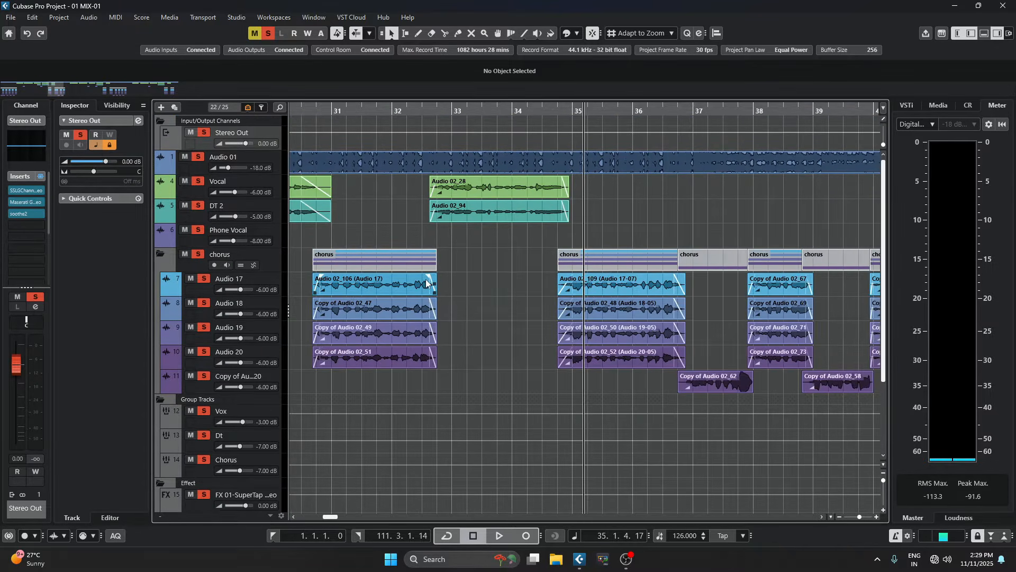
key("g")
key("g")
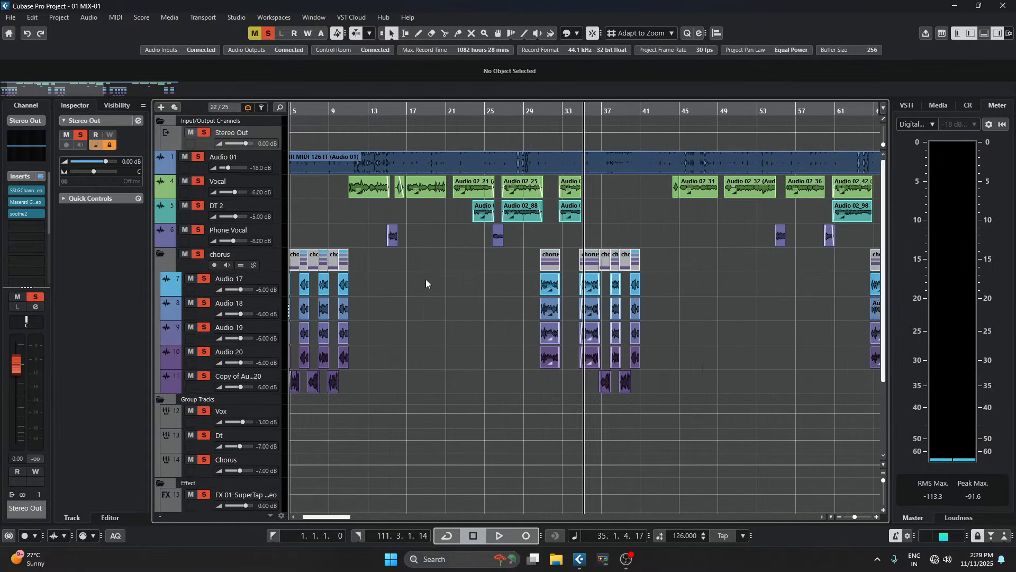
key("KP_Subtract")
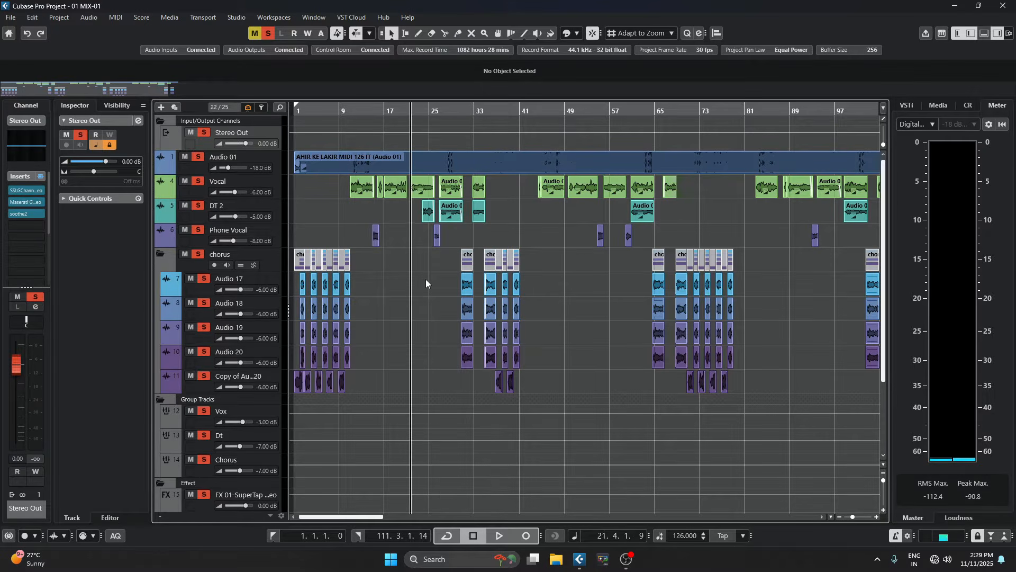
key("h")
key("h")
key("h")
key("h")
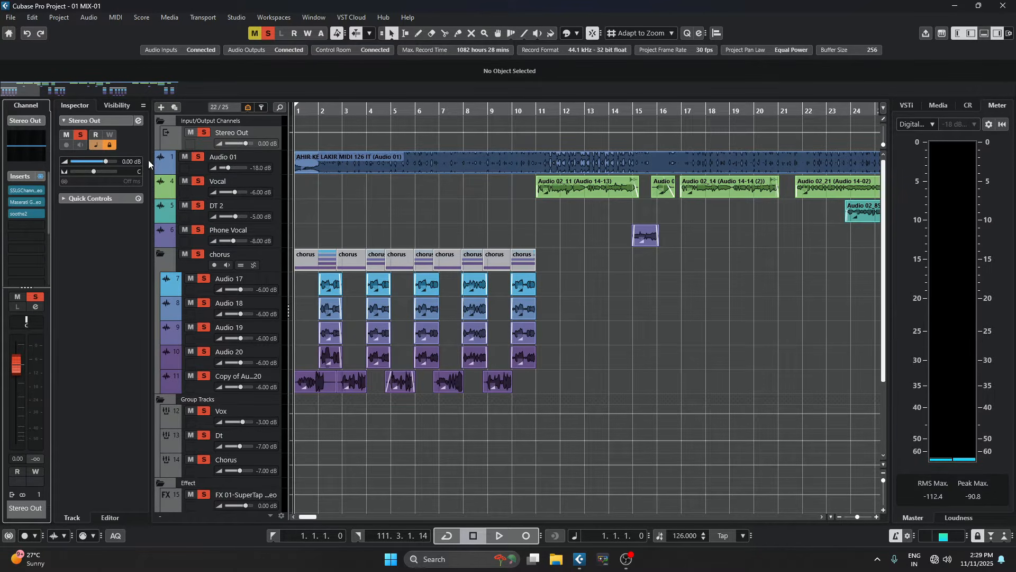
Select the Audio 01 track and look over the vocal, chorus, group and effect tracks.
left_click(192, 167)
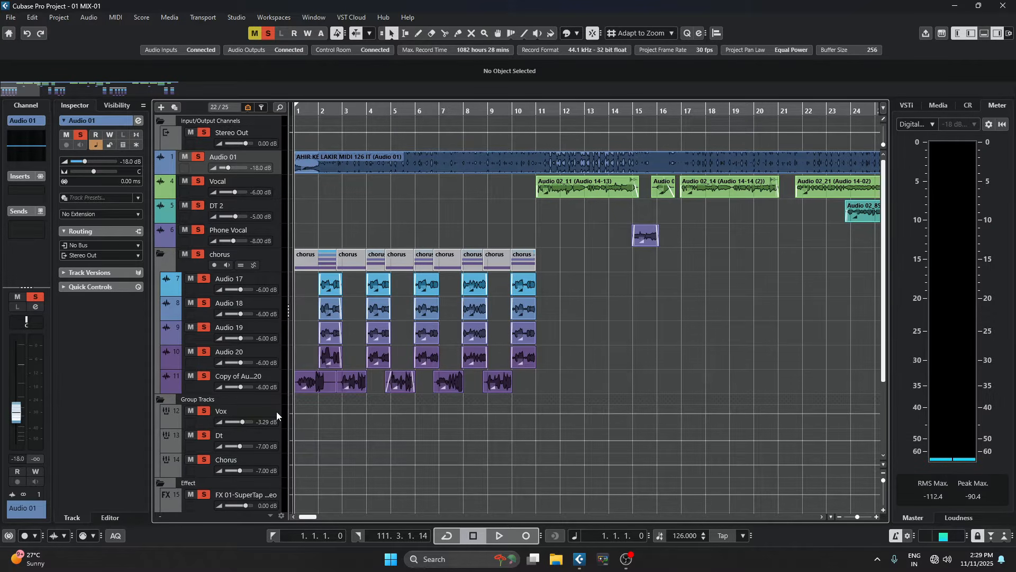
scroll(269, 421, "up", 1)
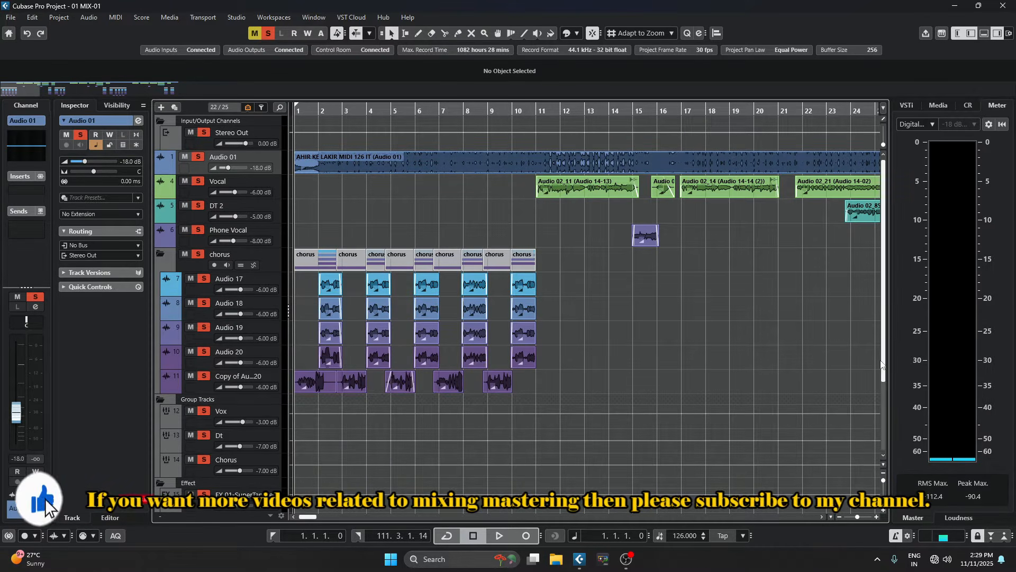
scroll(887, 369, "down", 1)
scroll(887, 369, "down", 5)
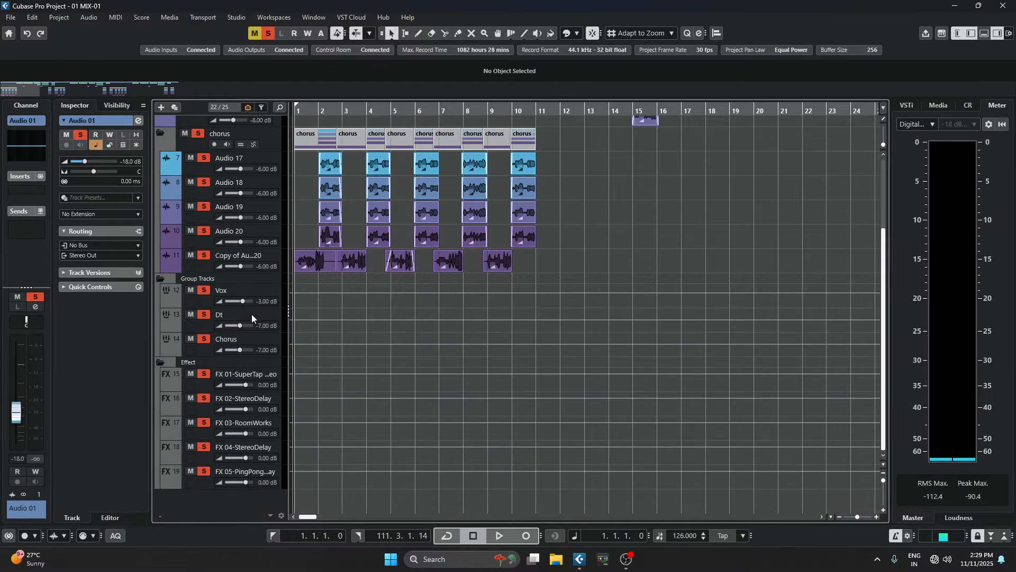
scroll(244, 229, "up", 5)
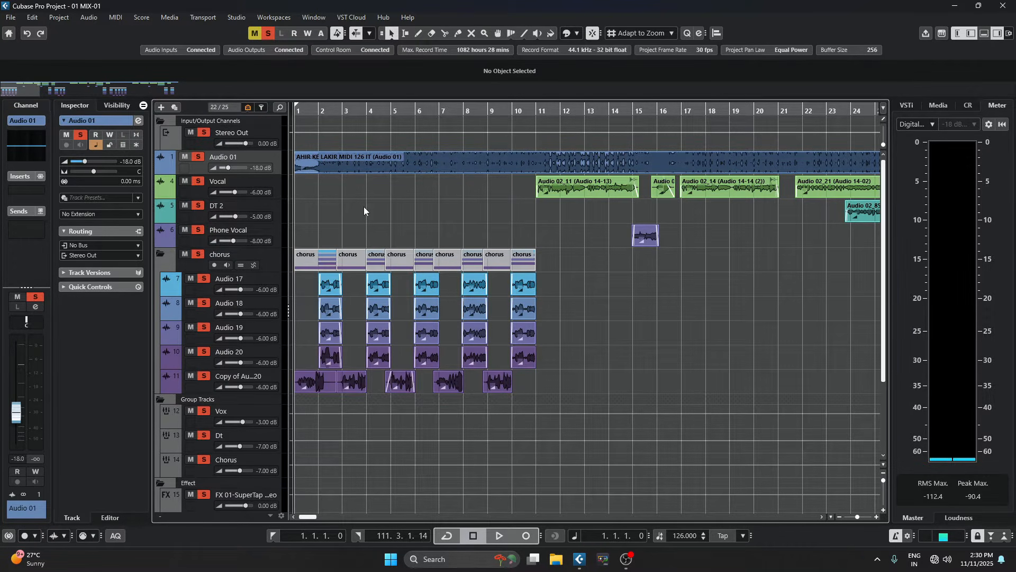
scroll(628, 268, "down", 3)
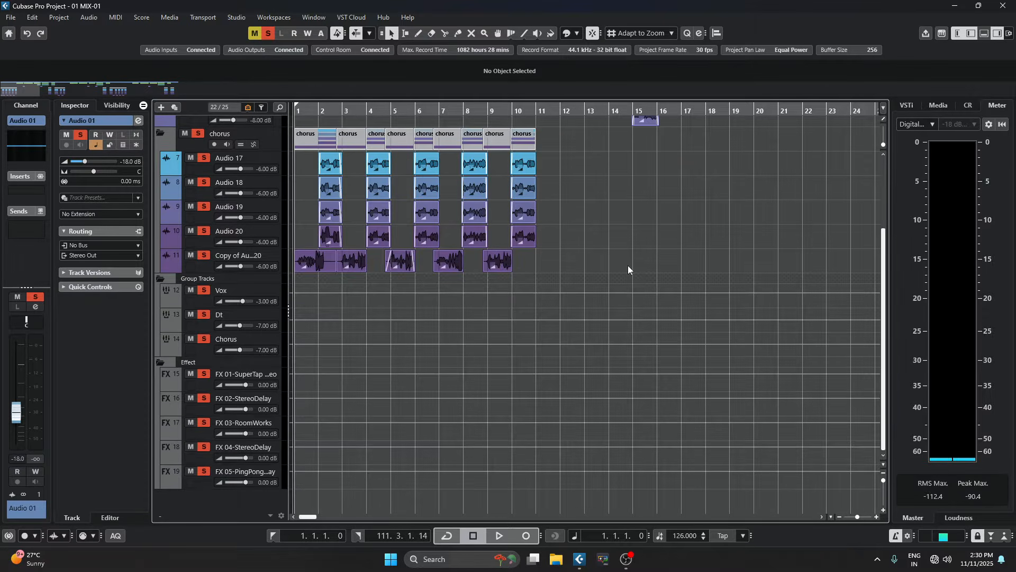
scroll(628, 270, "up", 3)
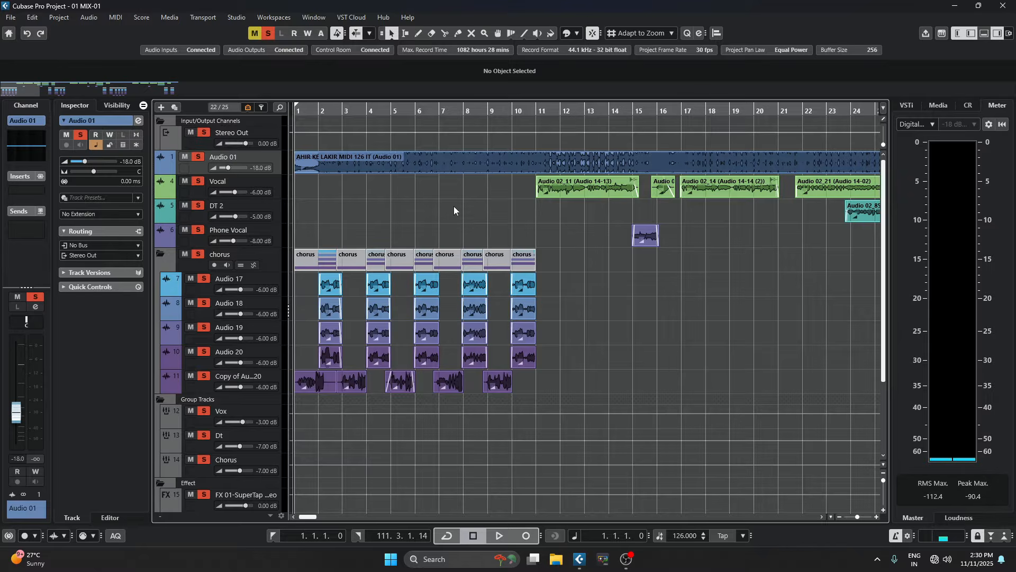
scroll(605, 249, "down", 2)
scroll(606, 250, "up", 2)
key("g")
key("g")
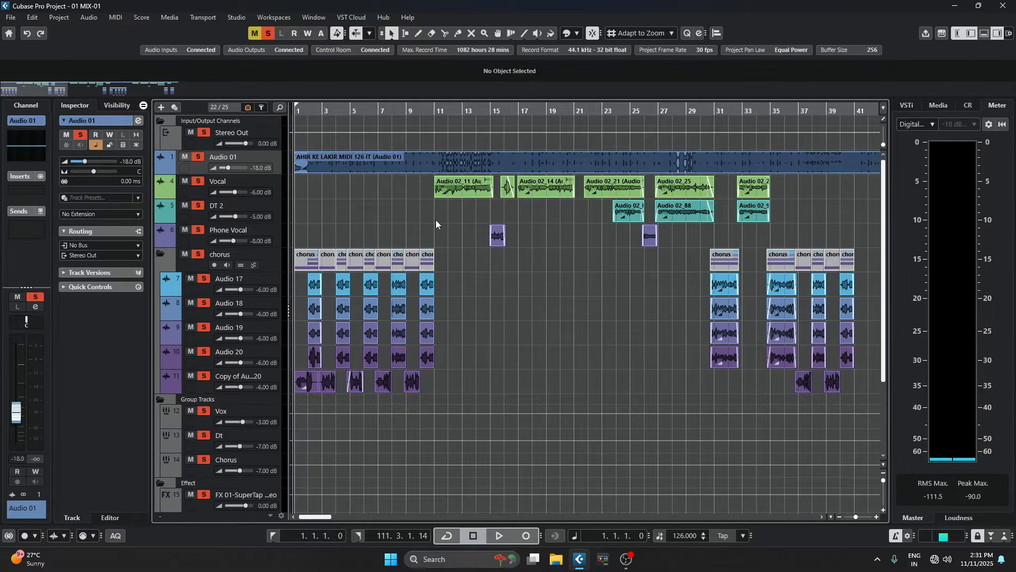
key("h")
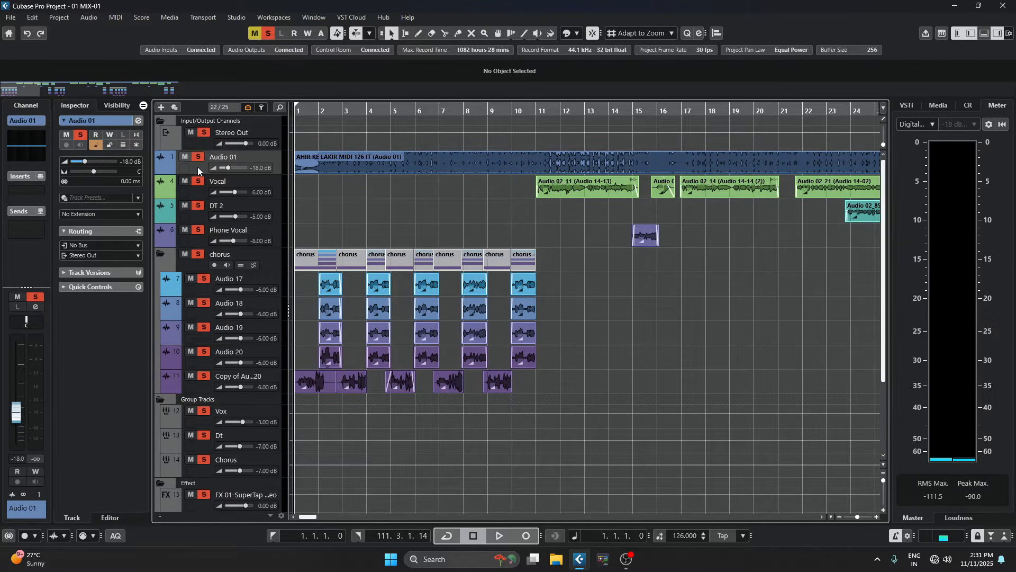
Rename the Audio 01 track as Track.
double_click(223, 157)
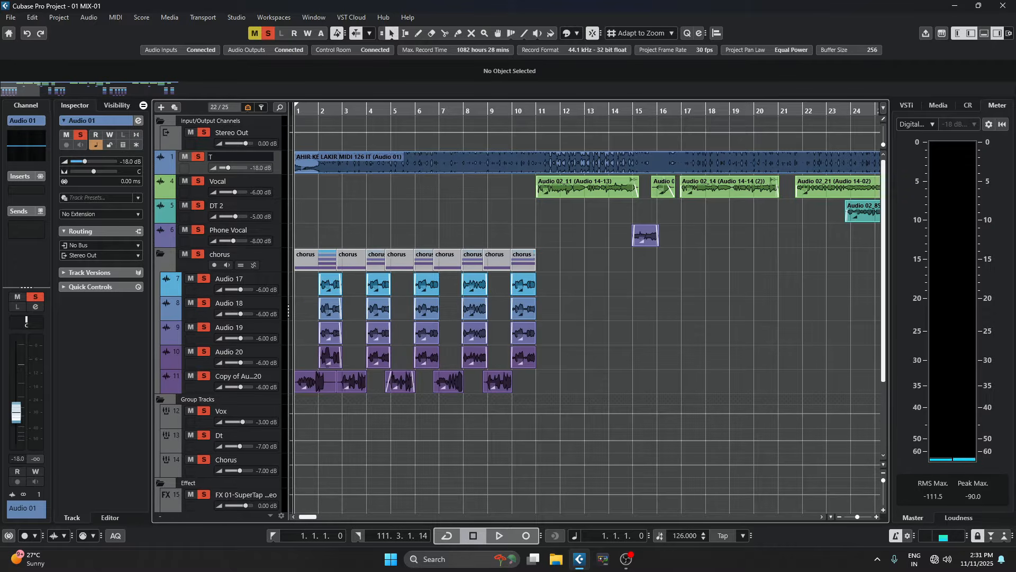
type("Track")
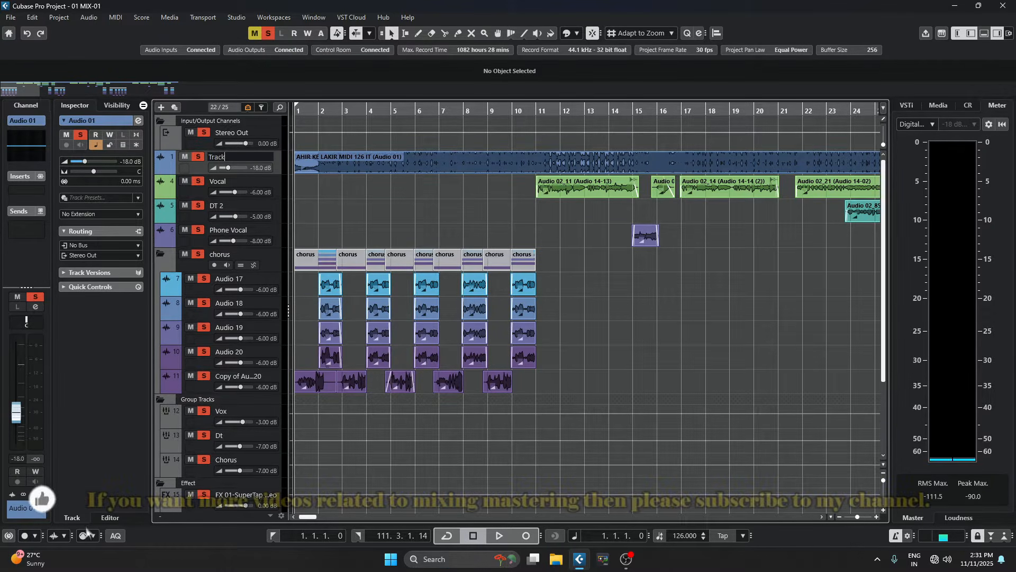
key("Return")
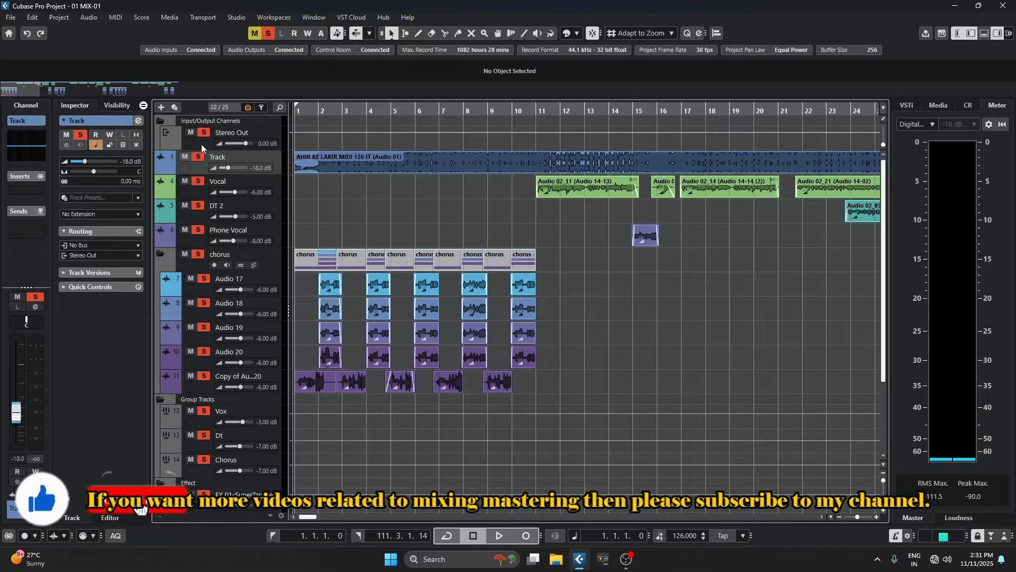
Bypass all inserts on the Stereo Out channel and listen to the mix from bar 11.
left_click(254, 136)
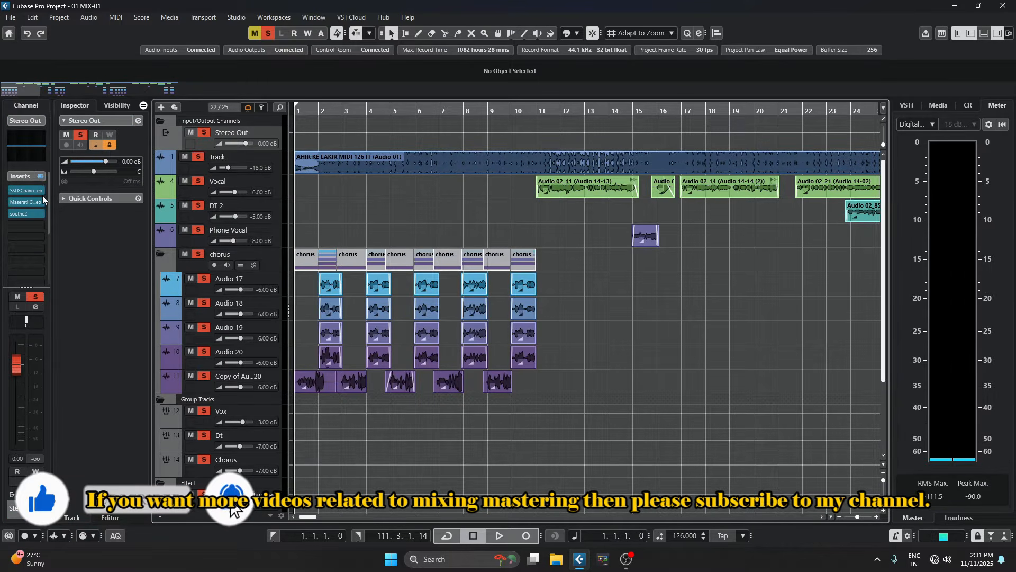
left_click(12, 193)
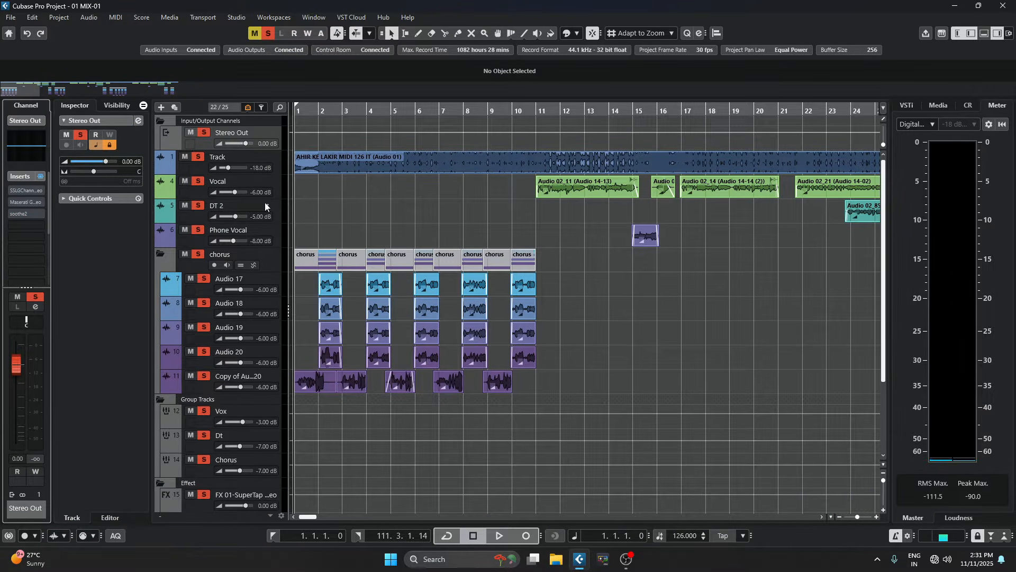
left_click(531, 113)
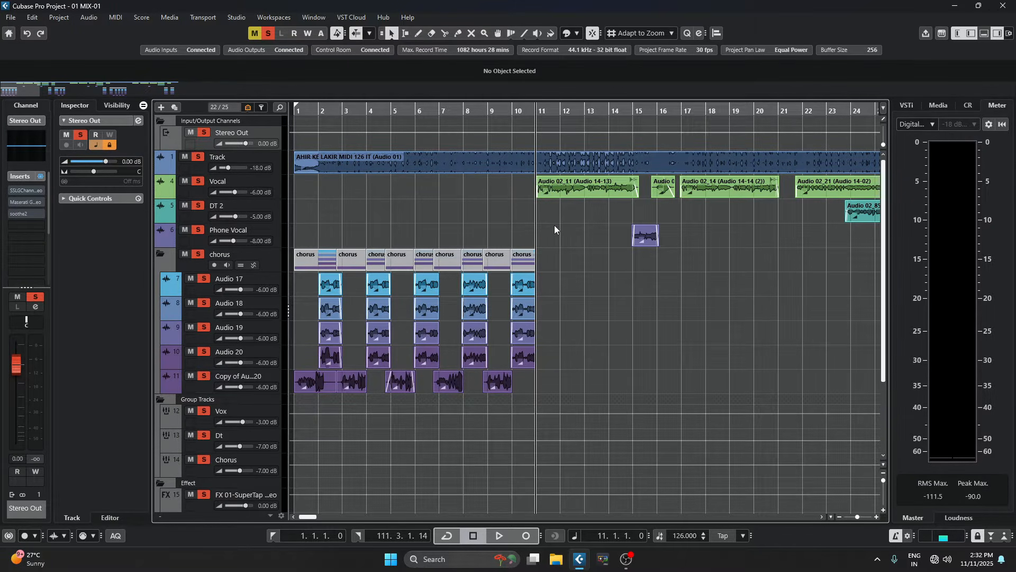
key("space")
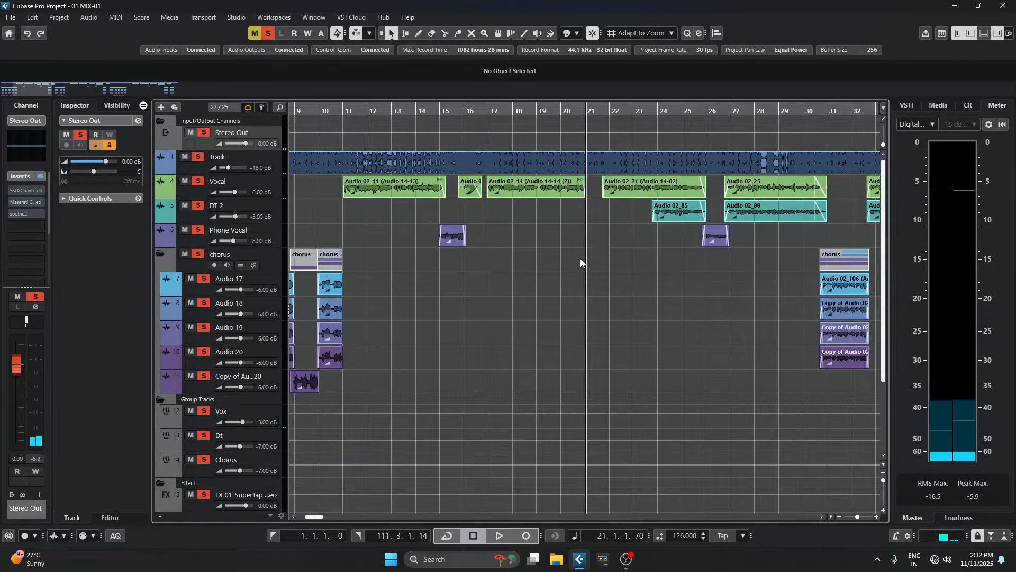
key("KP_0")
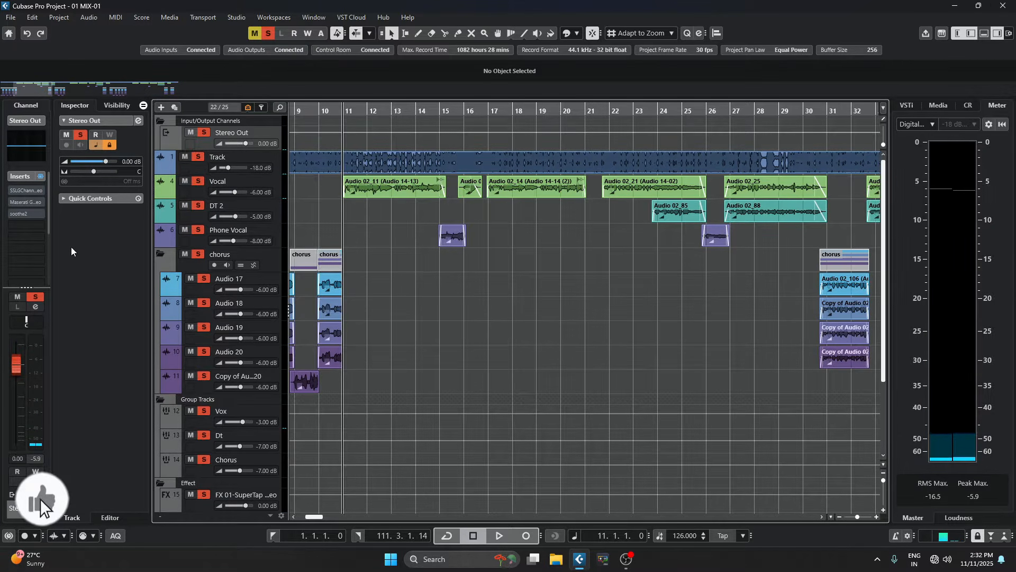
Reactivate the Stereo Out inserts, listen to the processed mix from bar 11, and place the cursor at bar 10.
left_click(11, 191)
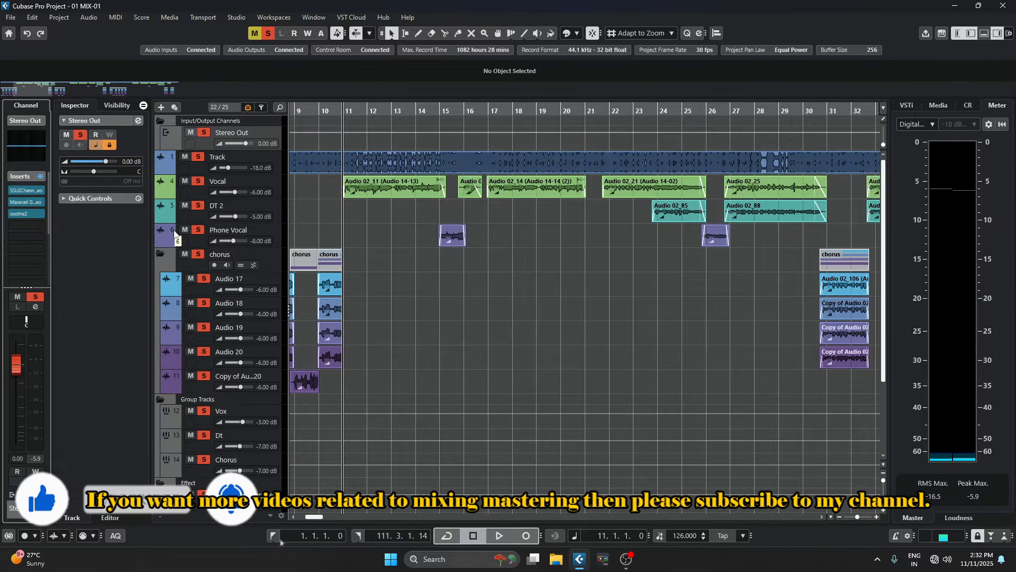
left_click(194, 170)
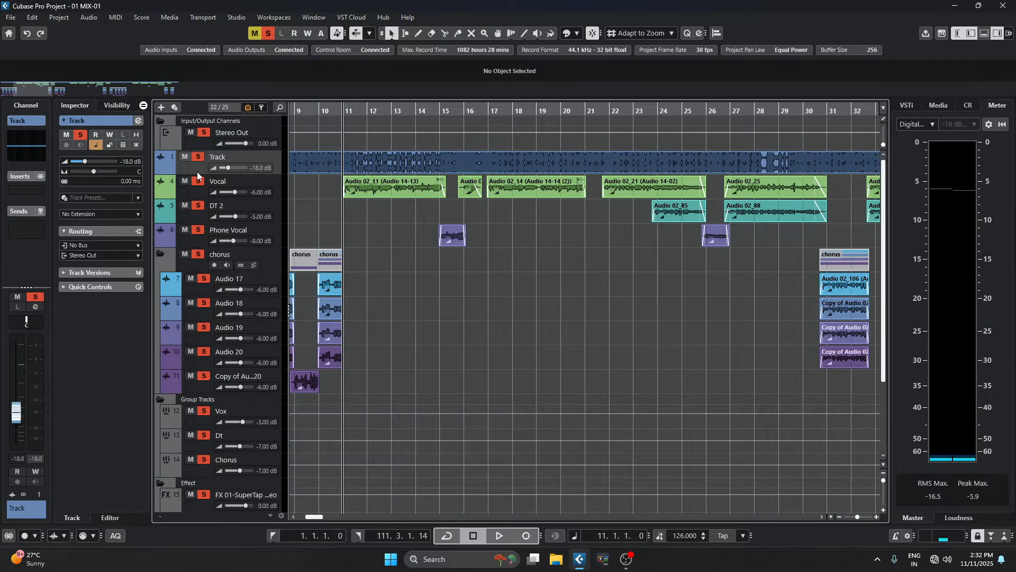
key("space")
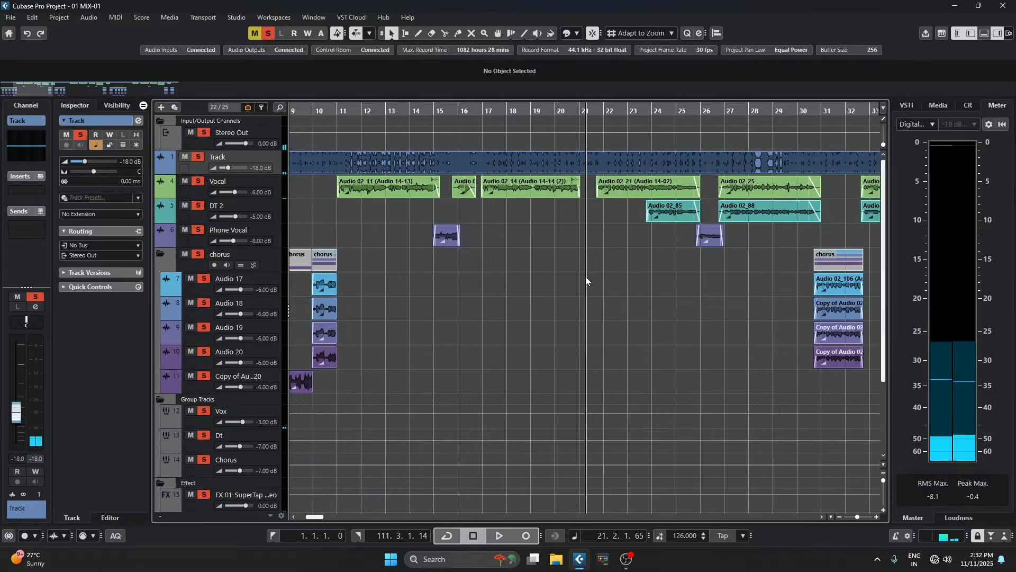
left_click(323, 110)
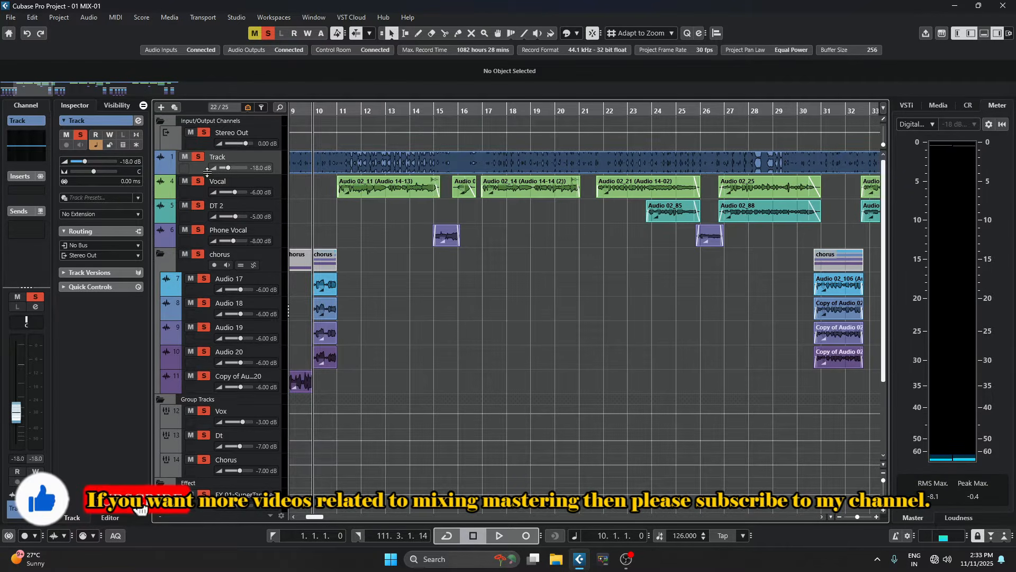
Check the channel settings of the track named Track, close them and select the Vocal track.
left_click(138, 121)
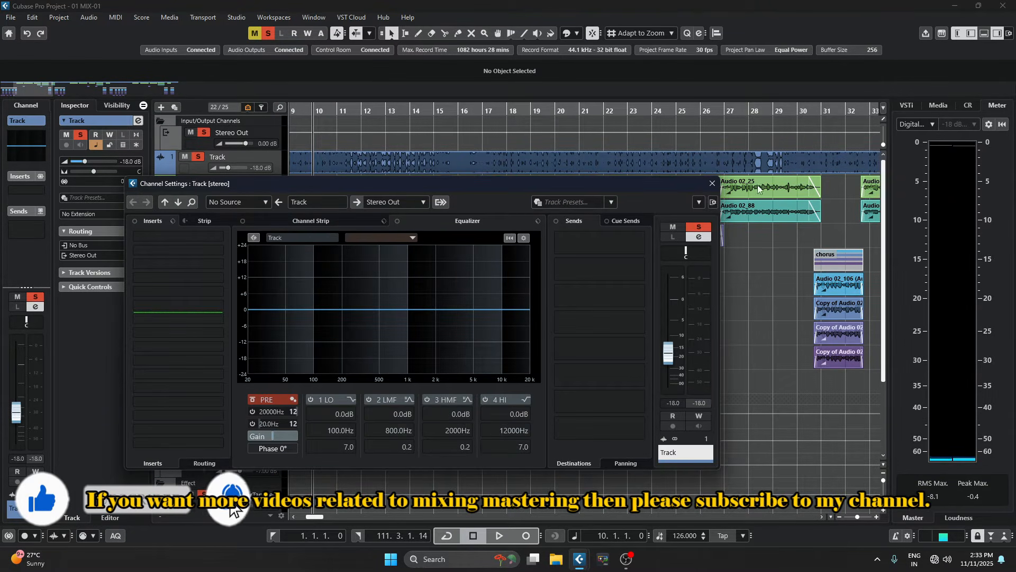
left_click(712, 183)
left_click(204, 194)
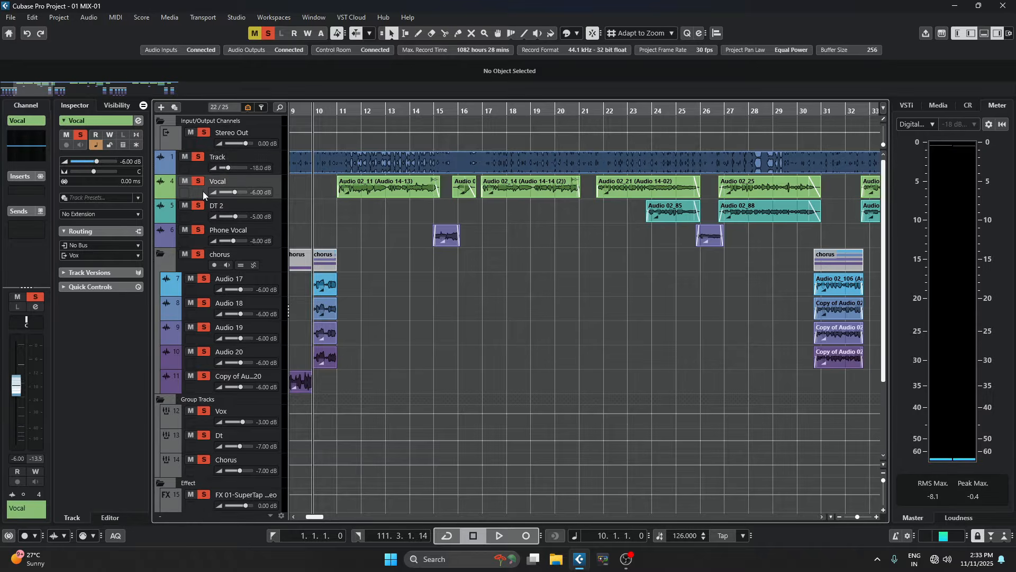
Check the Vocal track's channel settings, close them and check the DT 2 track's output routing.
left_click(138, 120)
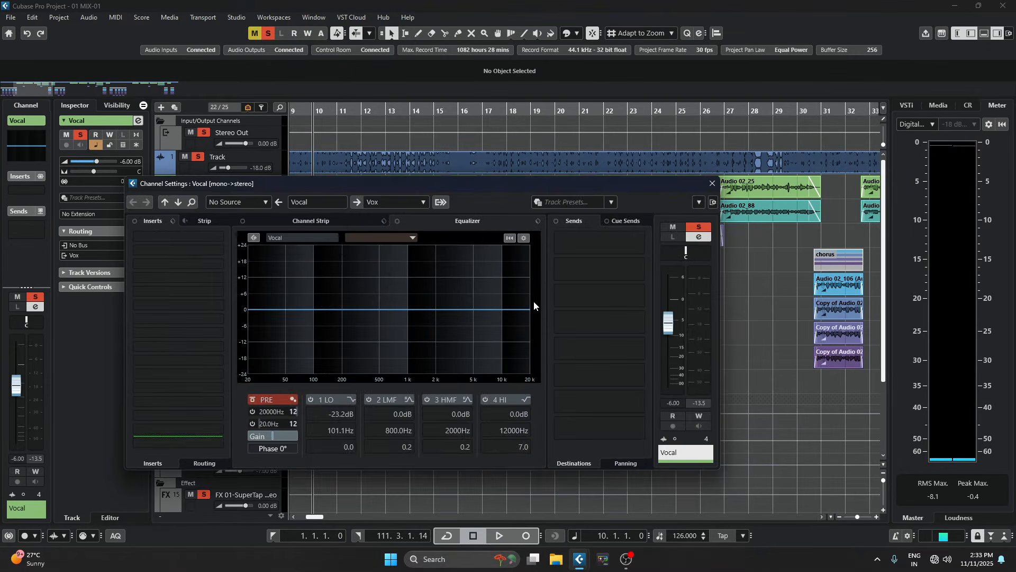
left_click(711, 185)
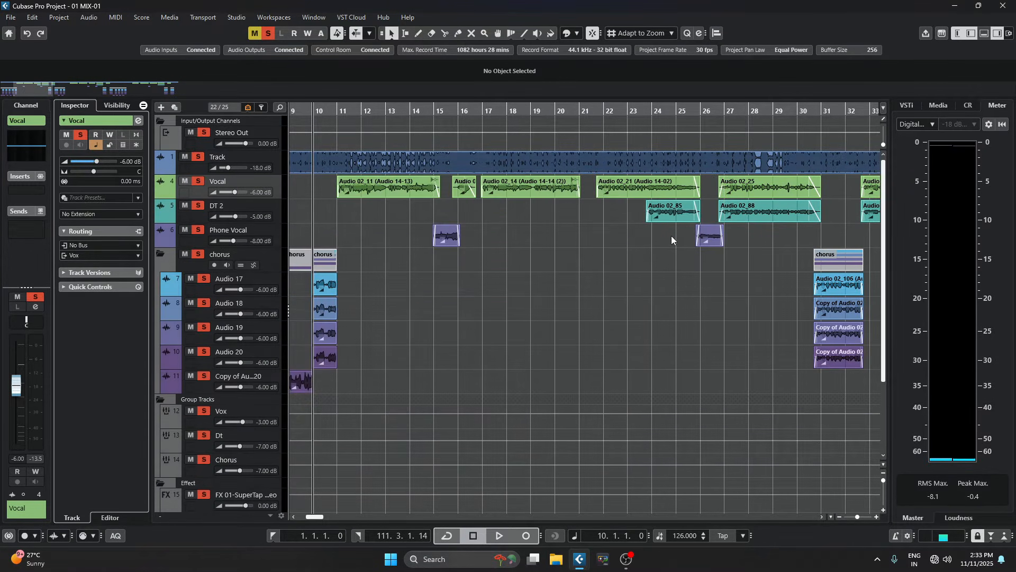
left_click(204, 217)
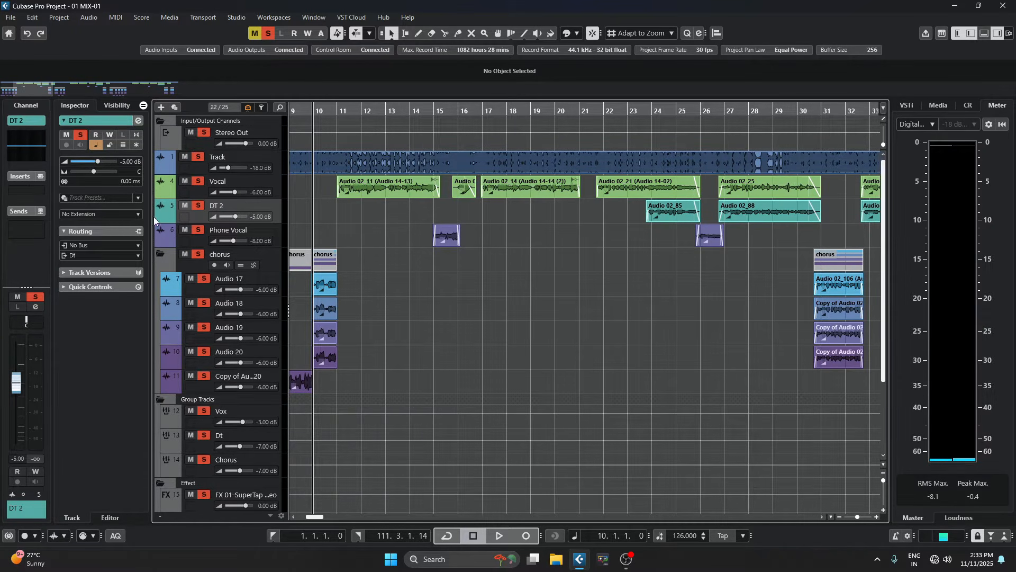
Load the Phoneline equalizer preset on the Phone Vocal channel, searching the presets for "phon", and close its channel settings.
left_click(199, 239)
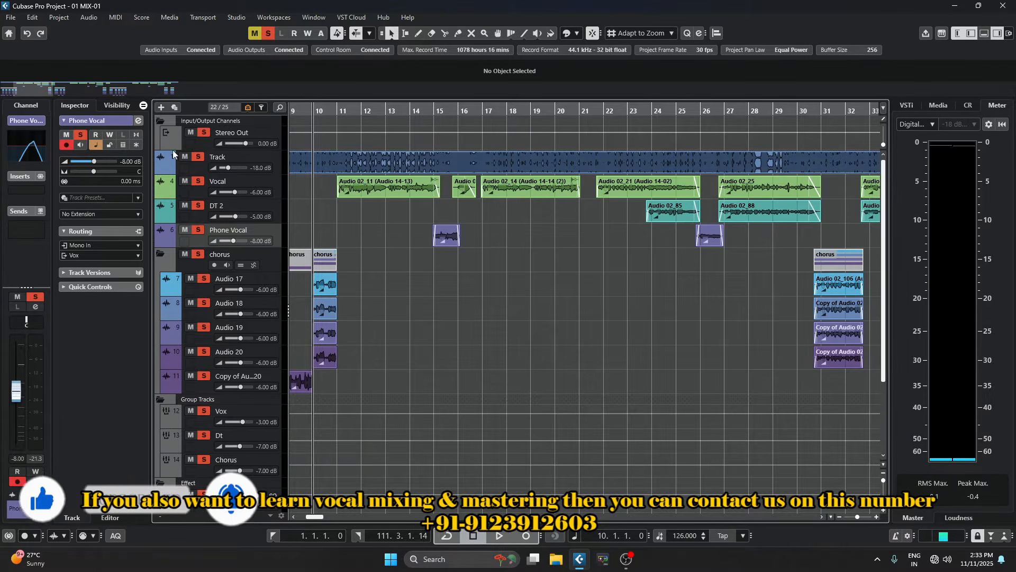
left_click(138, 121)
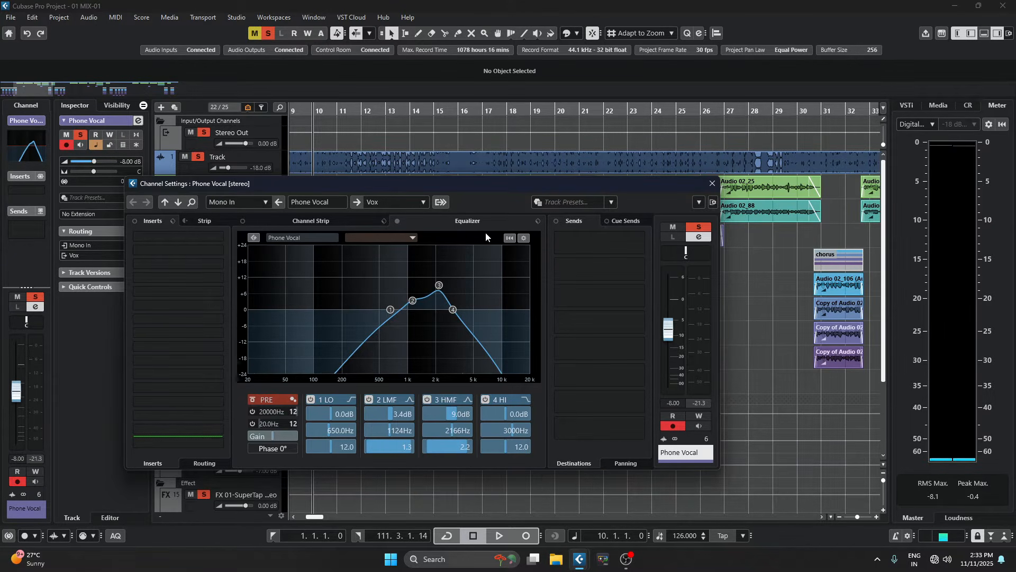
left_click(537, 222)
left_click(554, 234)
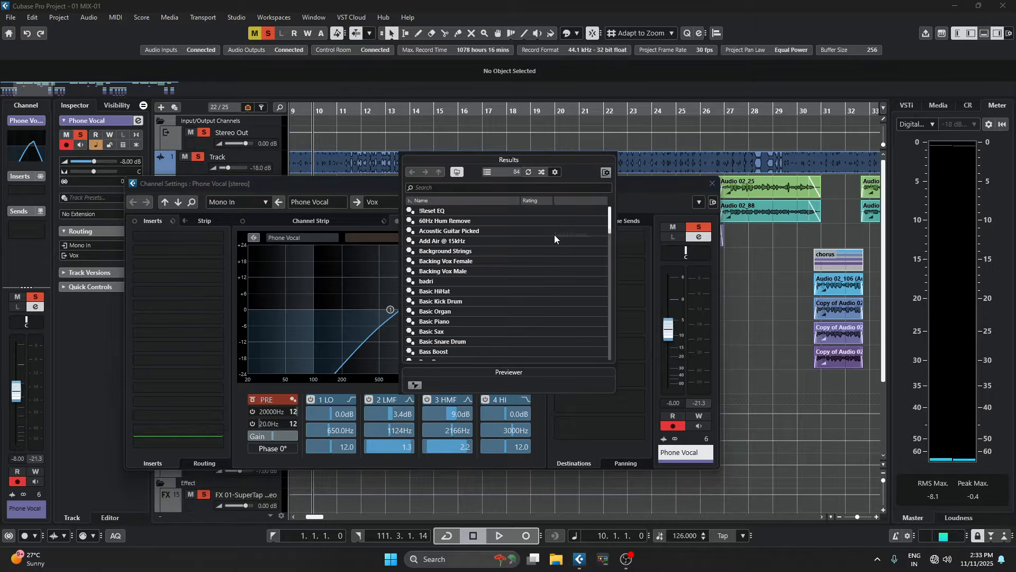
left_click(442, 188)
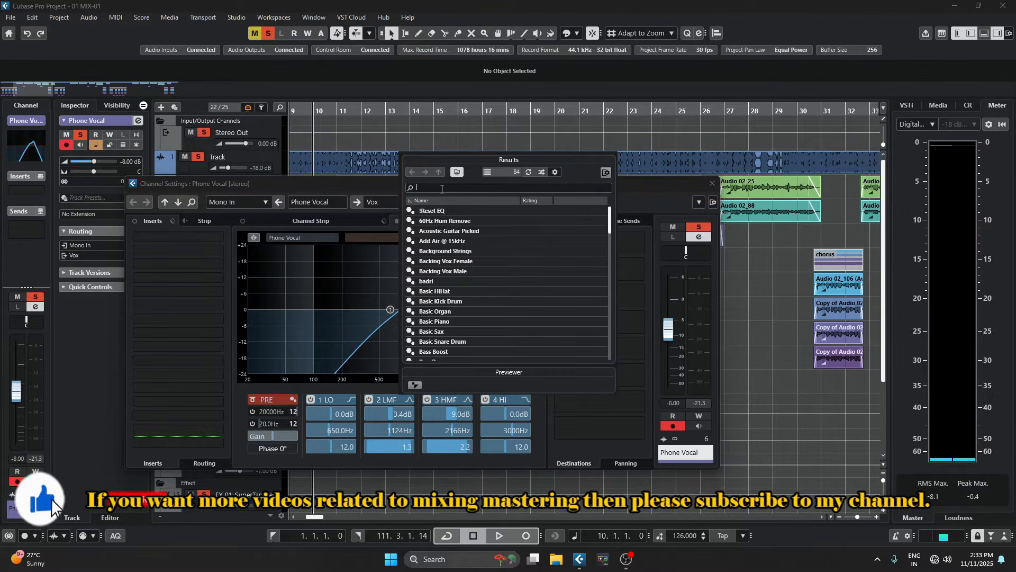
type("phon")
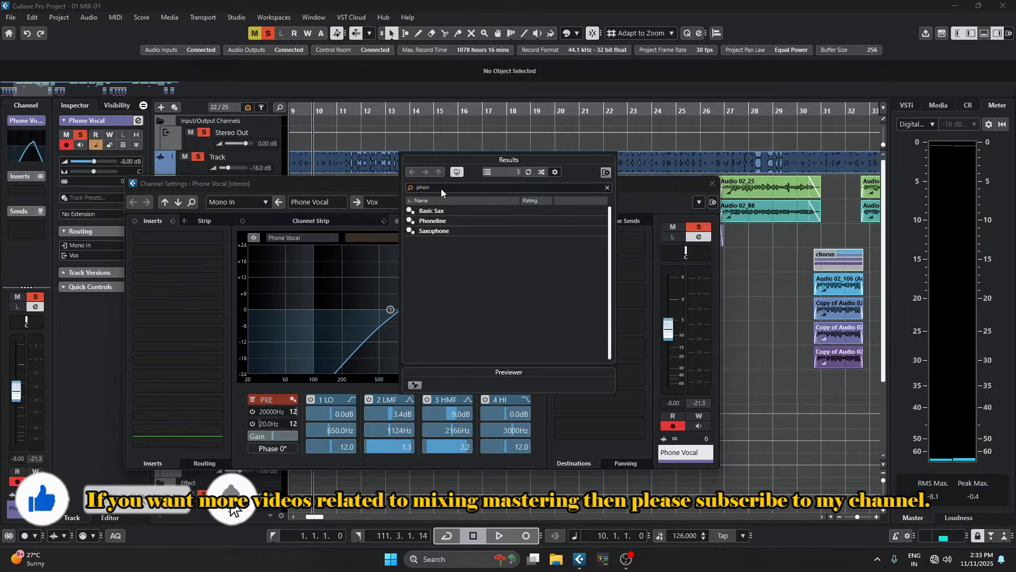
double_click(433, 220)
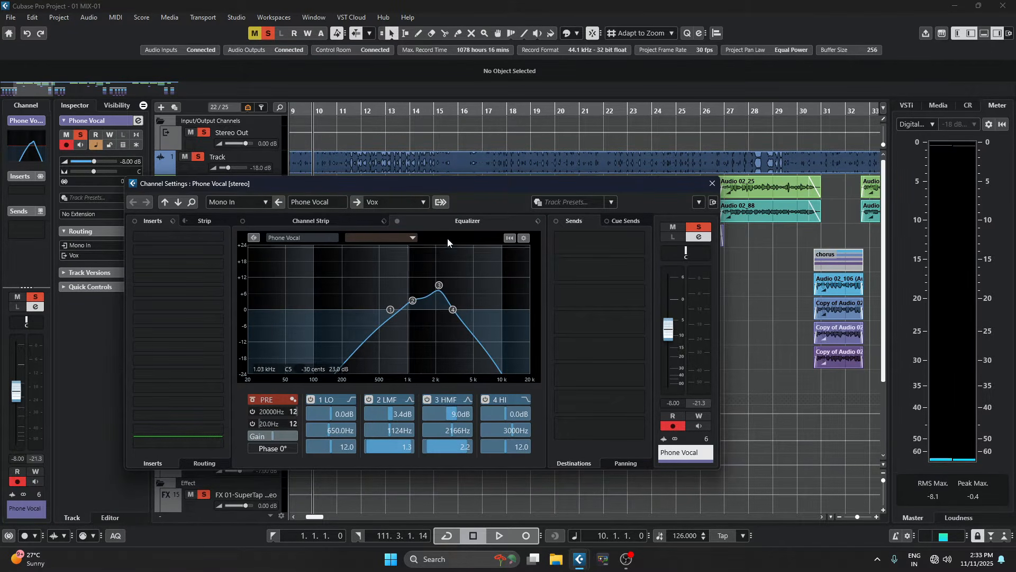
left_click(712, 184)
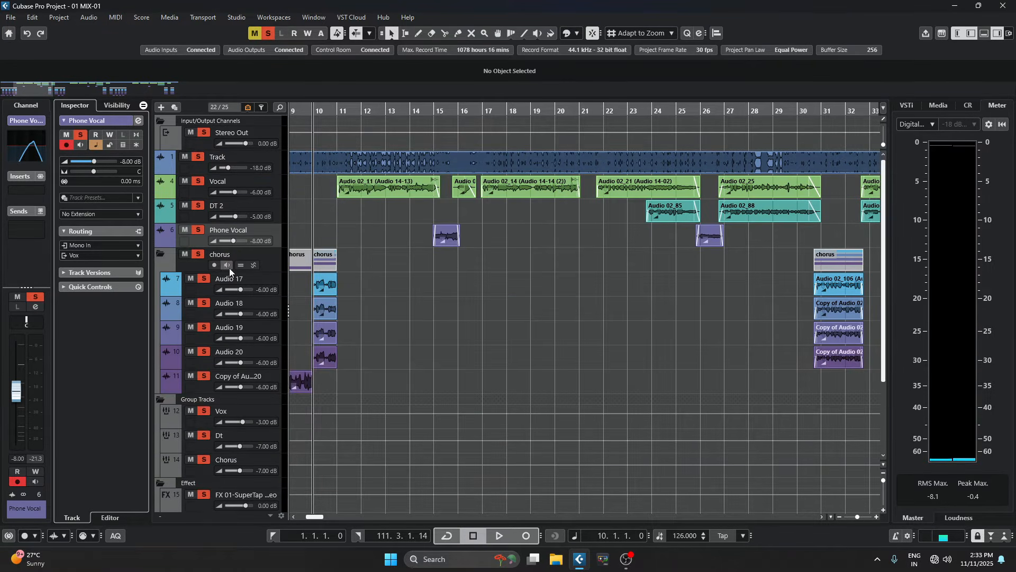
Review the chorus folder, collapsing and expanding it, and check the routing of each track from Audio 17 to Copy of Audio 20.
left_click(196, 265)
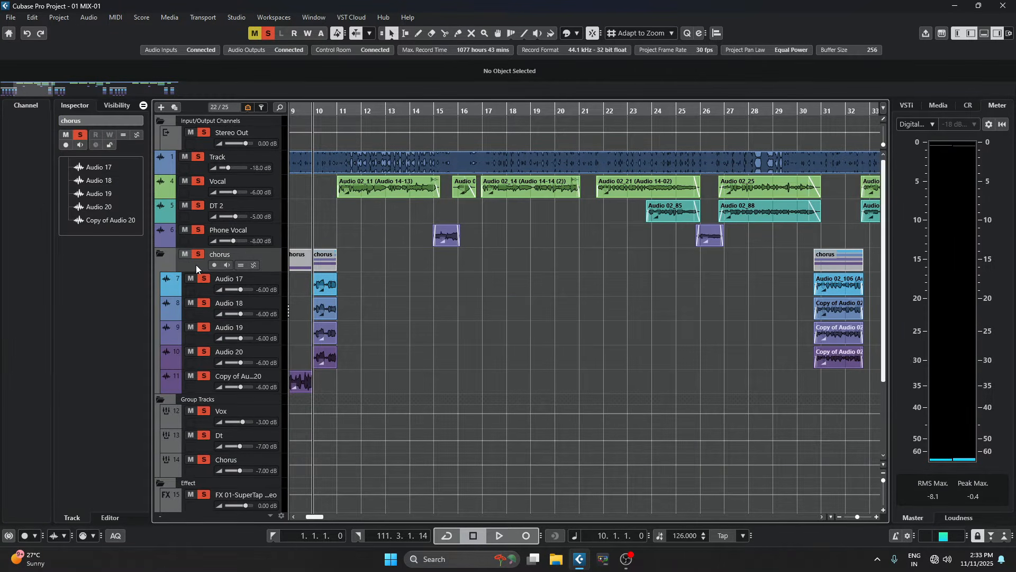
left_click(161, 255)
left_click(161, 253)
left_click(205, 287)
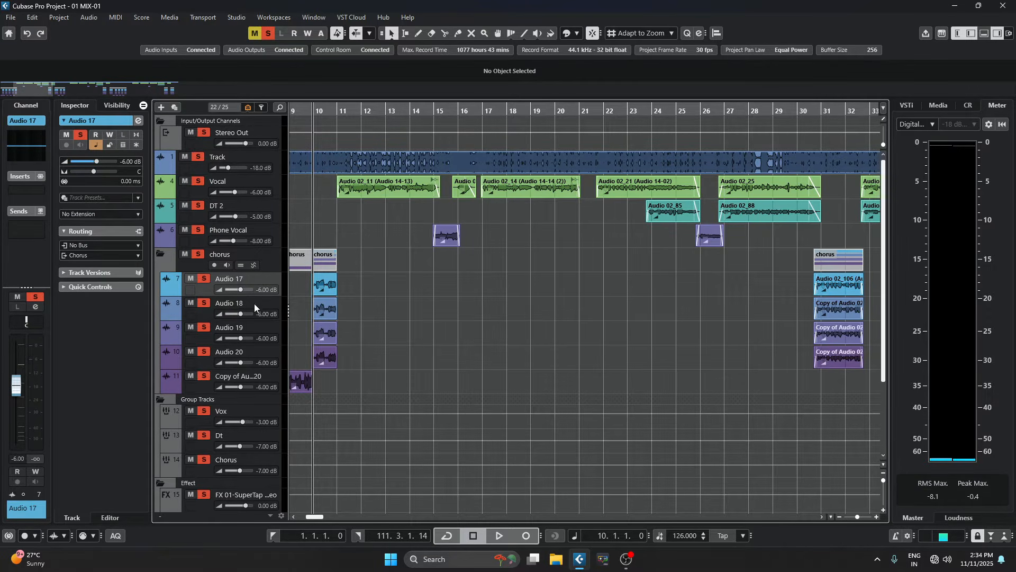
left_click(205, 311)
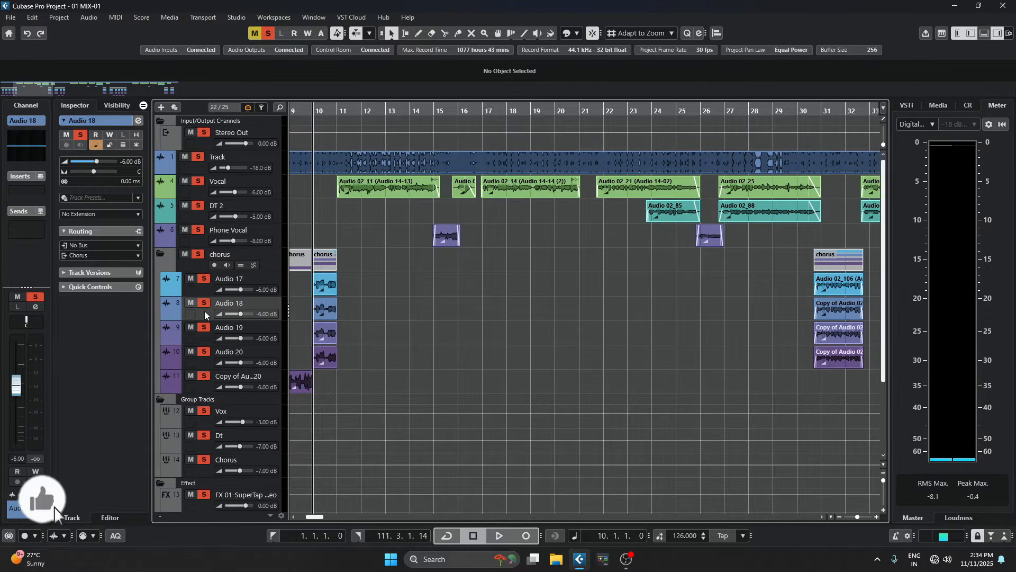
left_click(199, 339)
left_click(204, 365)
left_click(204, 382)
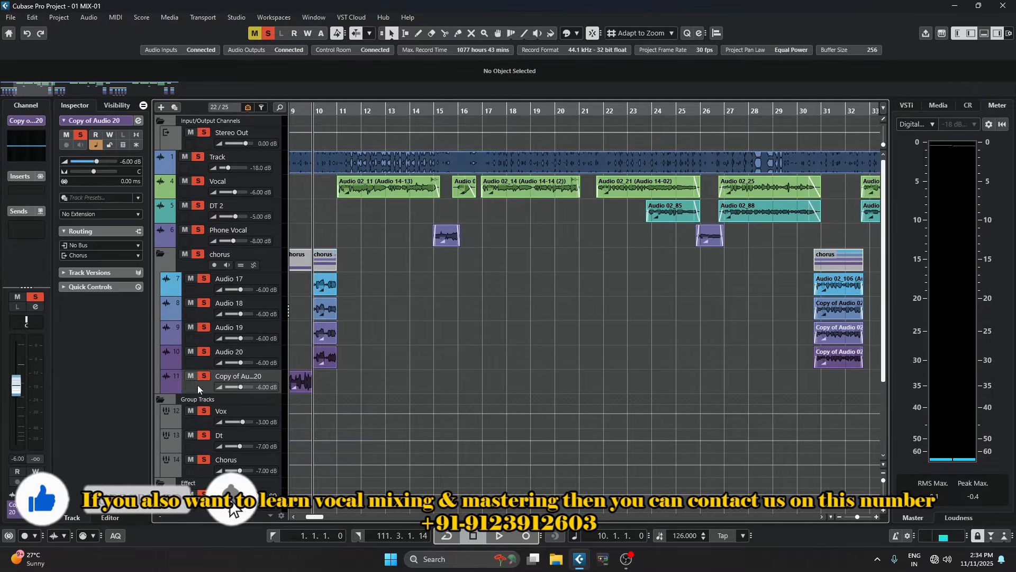
scroll(219, 332, "down", 3)
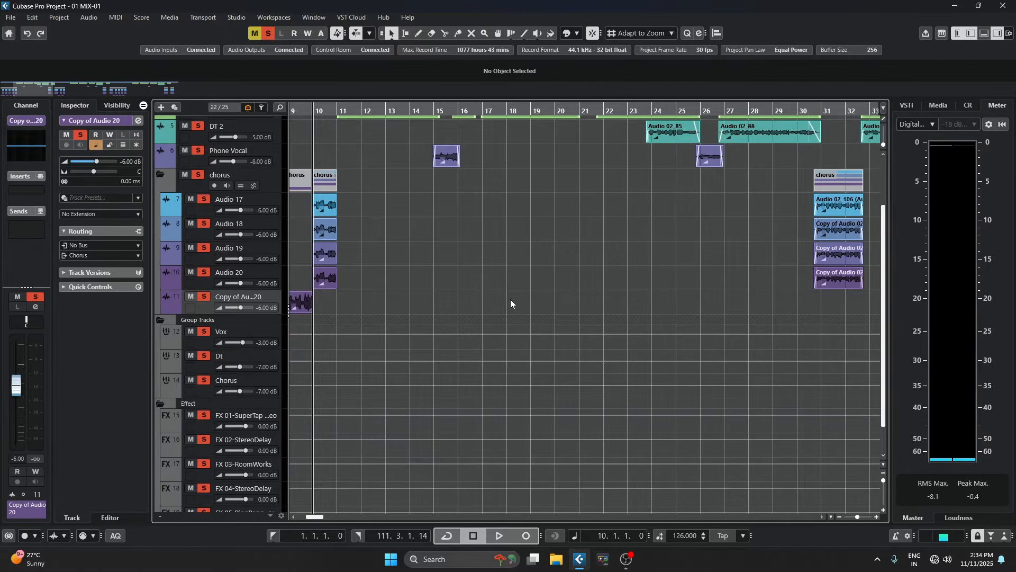
scroll(506, 300, "up", 3)
Follow the Vocal channel's output to the Vox group, view the group's inserts and sends, and close its channel settings.
left_click(205, 194)
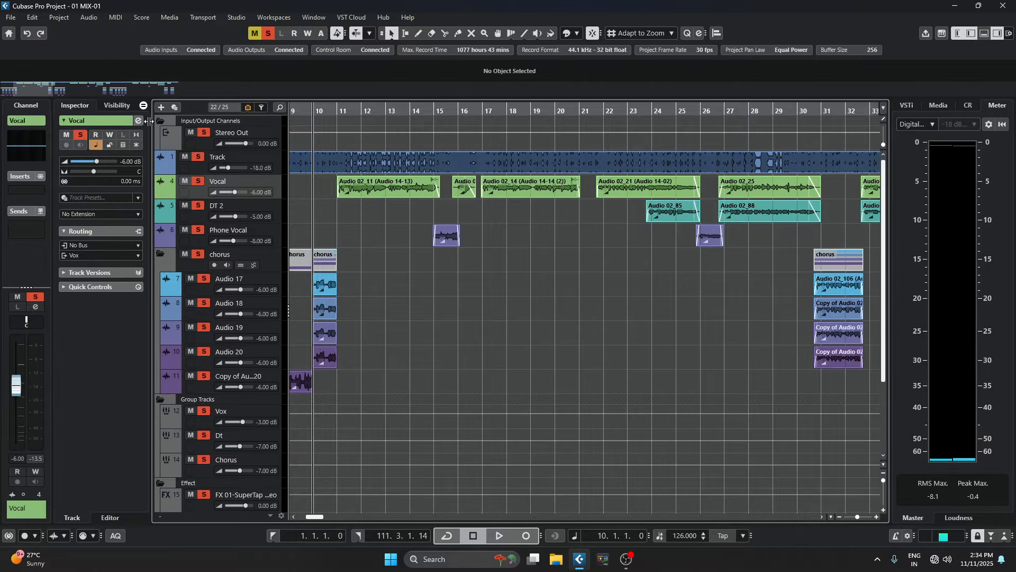
left_click(42, 500)
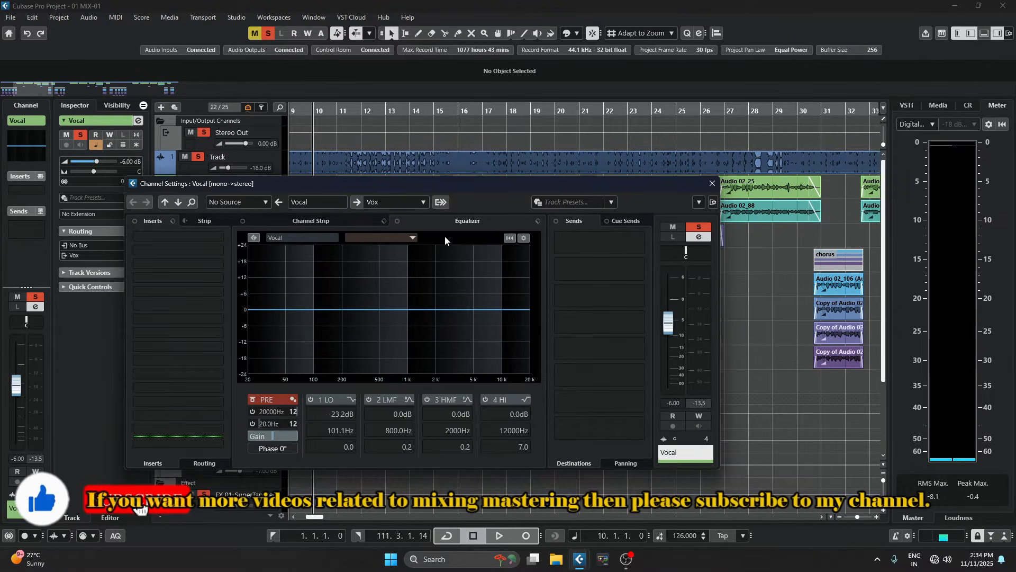
left_click(441, 201)
left_click(441, 202)
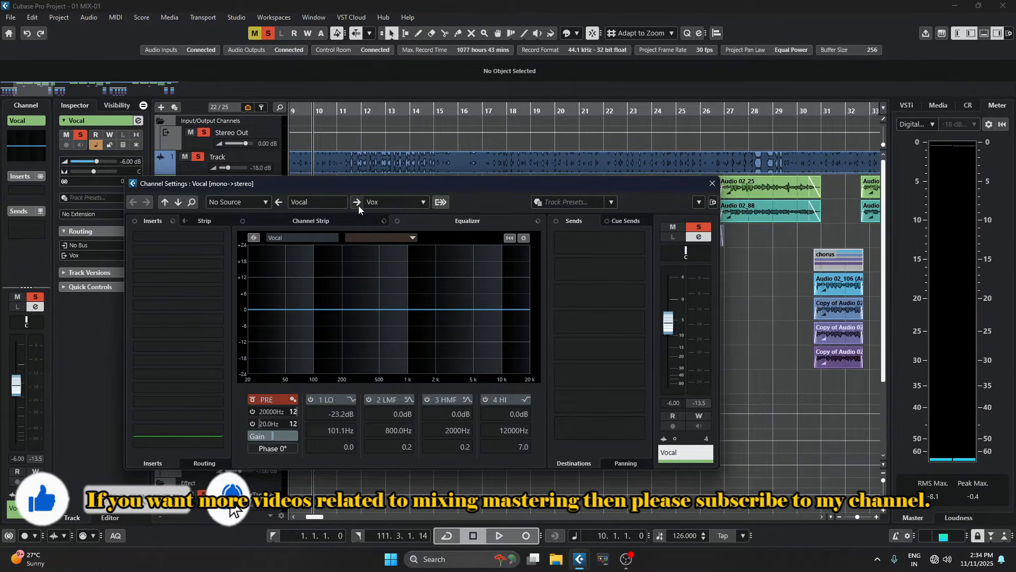
left_click(356, 203)
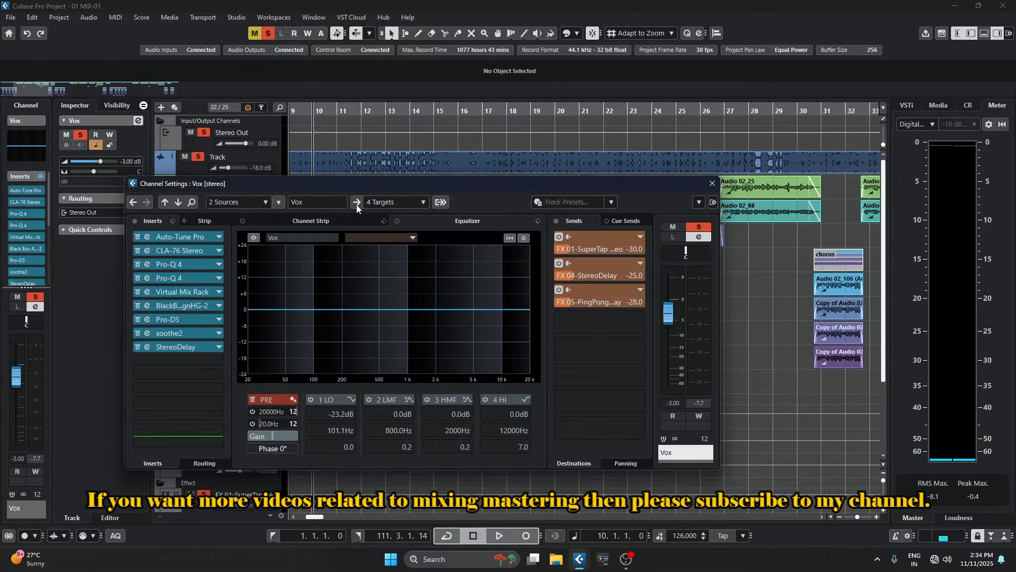
left_click_drag(379, 186, 503, 177)
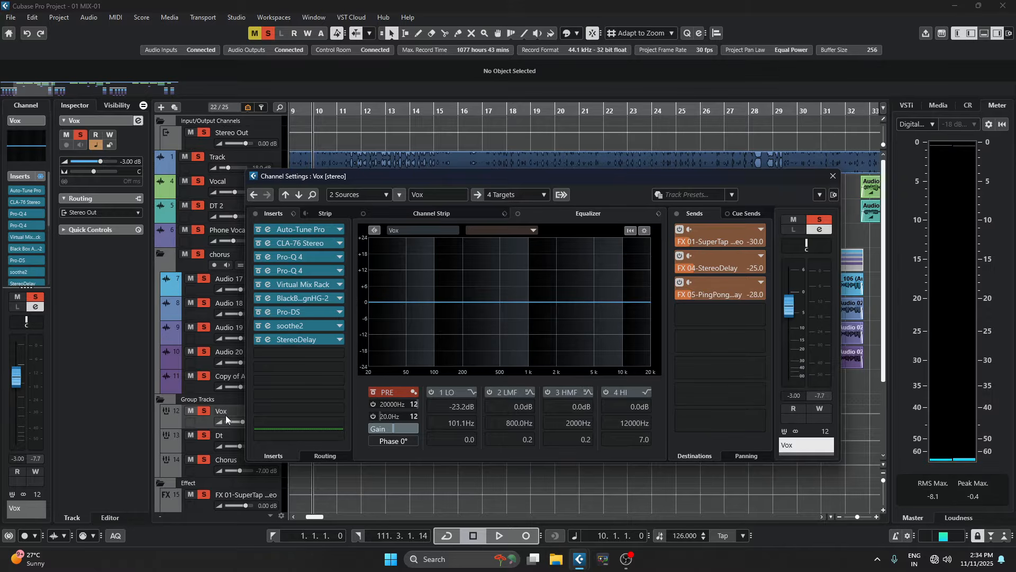
left_click_drag(346, 179, 362, 206)
key("Escape")
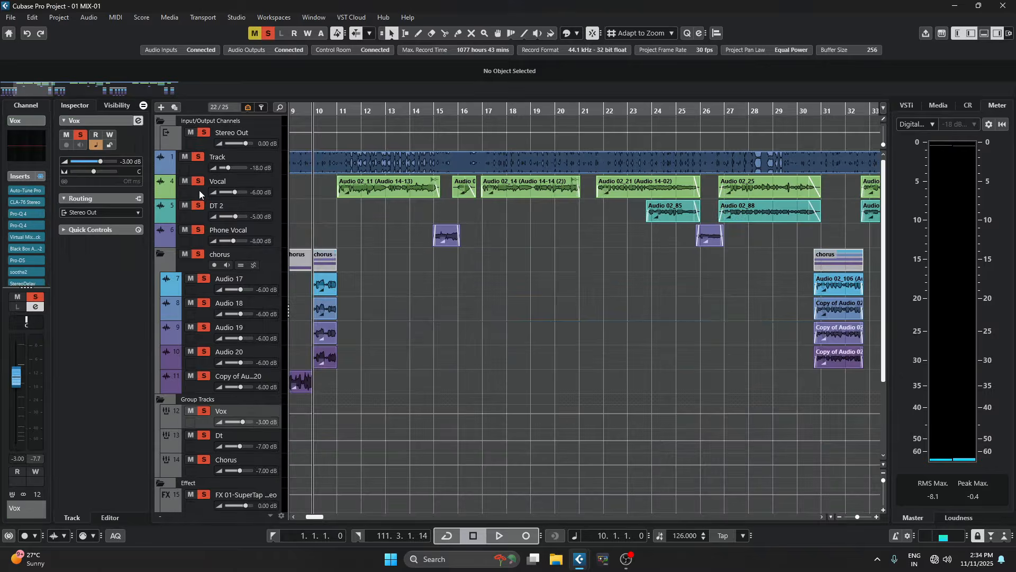
Return to the Vox group's channel settings through the Vocal track and examine the Auto-Tune Pro insert's settings.
left_click(199, 189)
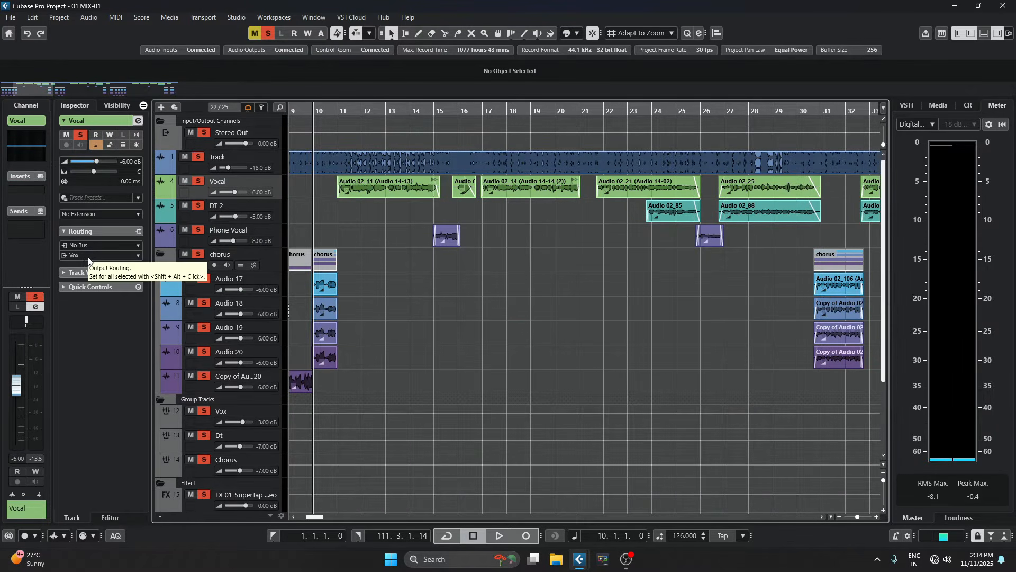
left_click(139, 120)
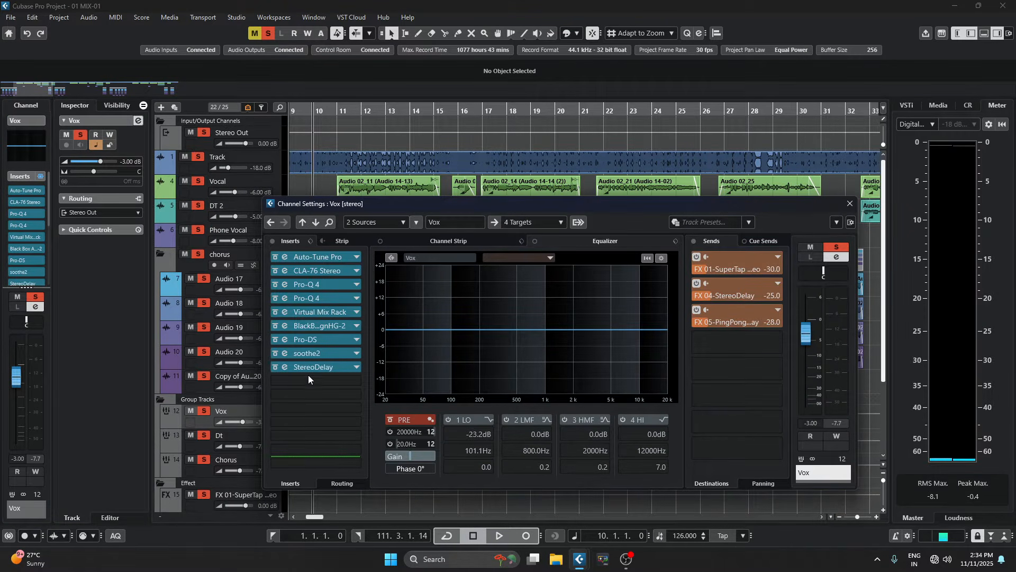
left_click(285, 259)
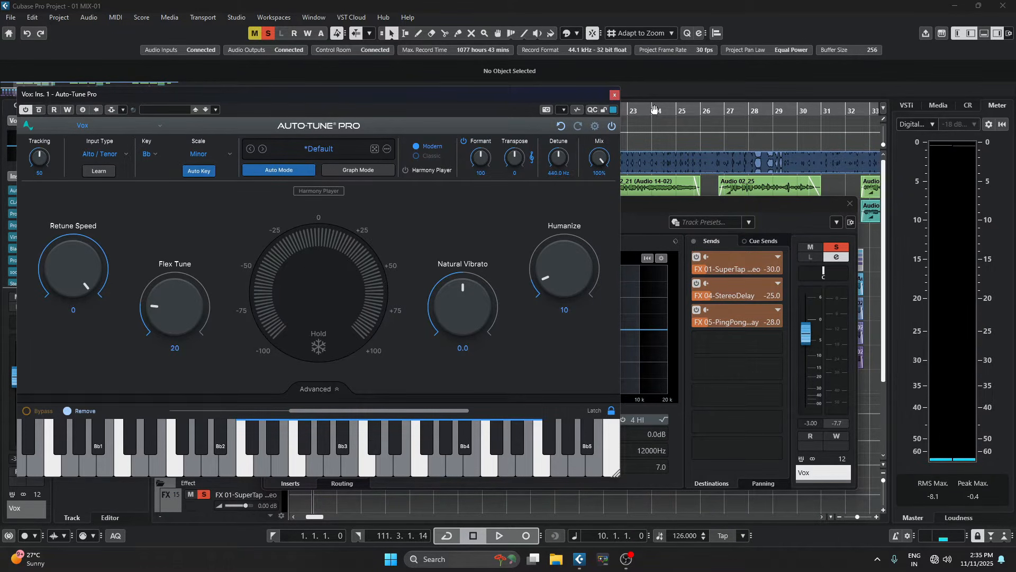
left_click(614, 94)
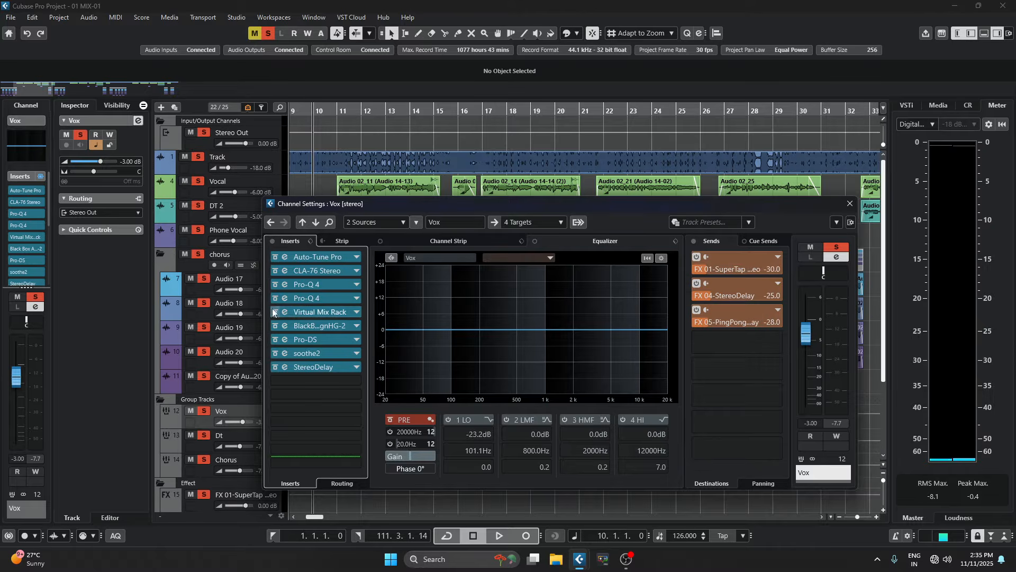
Examine the CLA-76 Stereo compressor settings on the Vox group and close the plug-in.
left_click(284, 270)
left_click_drag(231, 349, 512, 240)
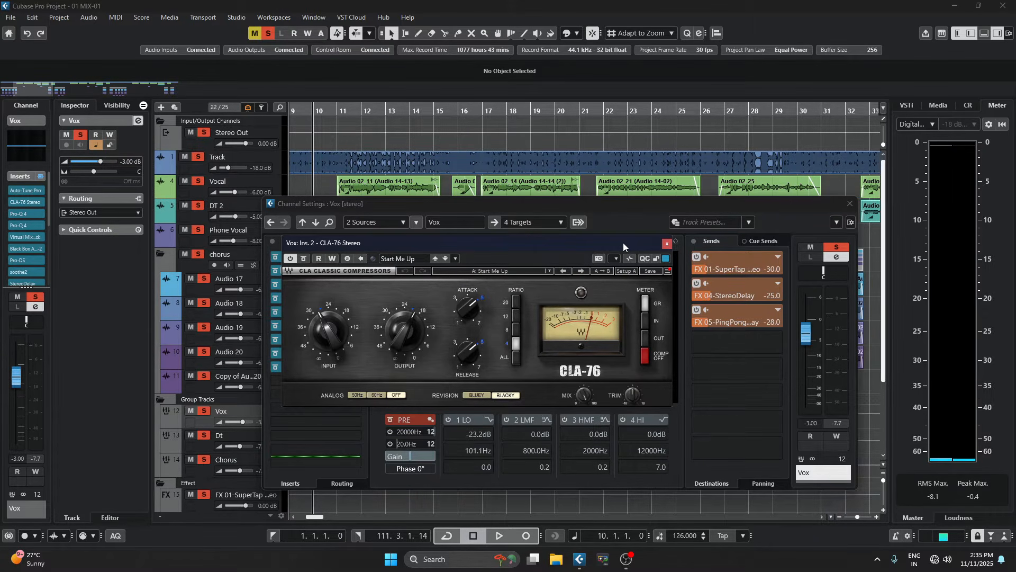
left_click(667, 244)
Inspect the EQ curves and bands of both Pro-Q 4 inserts on the Vox group.
left_click(285, 284)
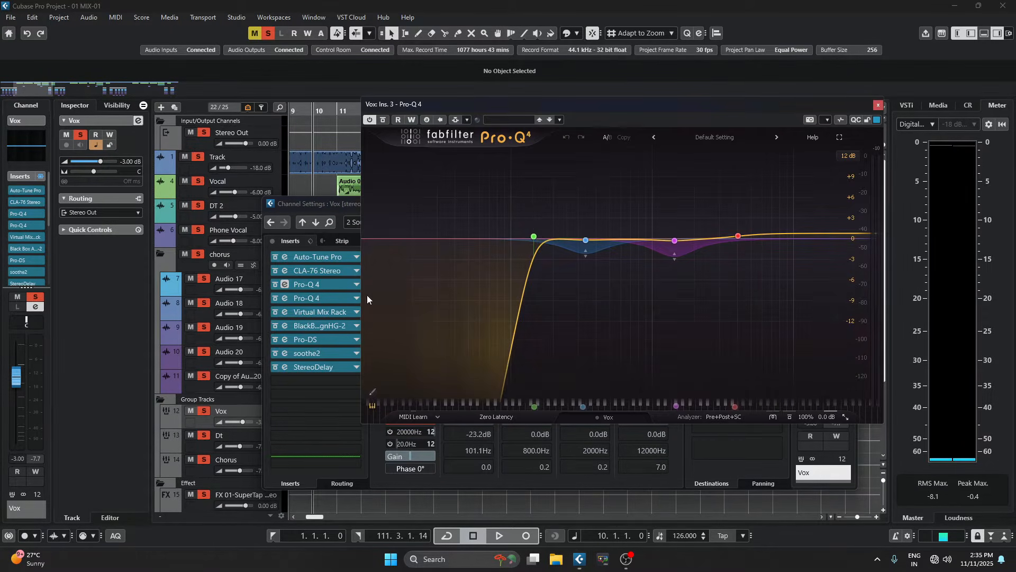
mouse_move(678, 244)
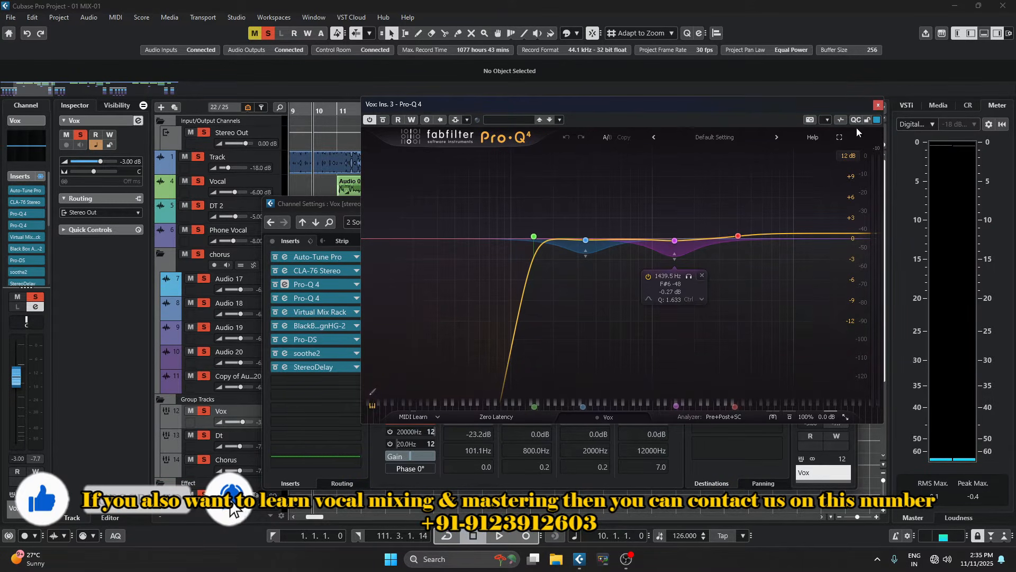
left_click(878, 104)
left_click(285, 299)
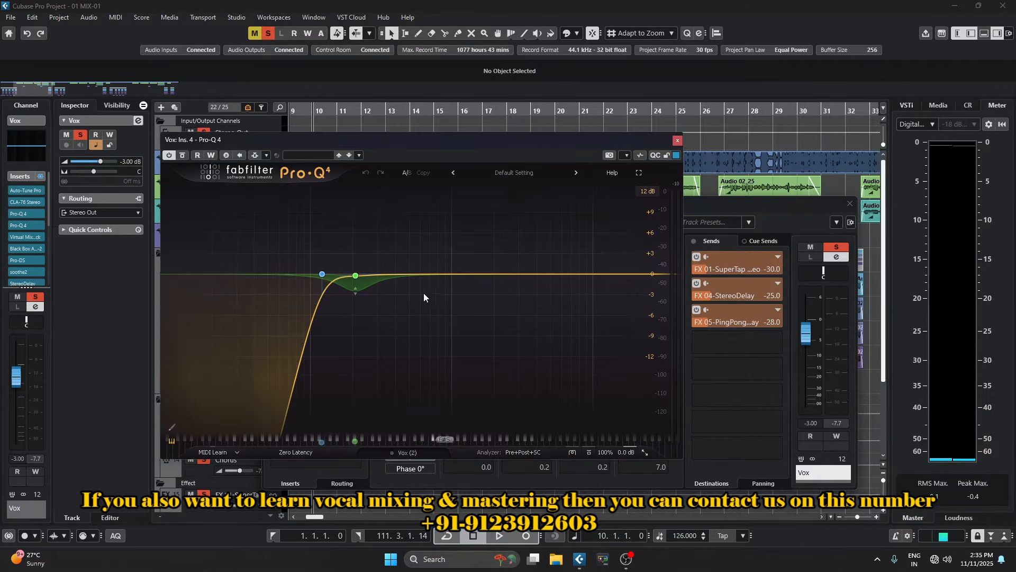
left_click(356, 275)
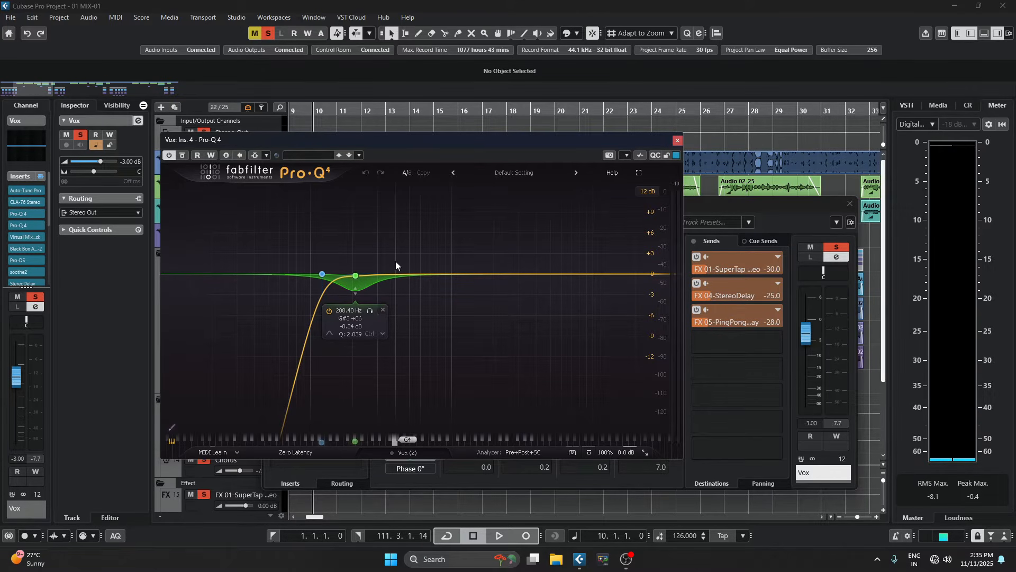
left_click(677, 140)
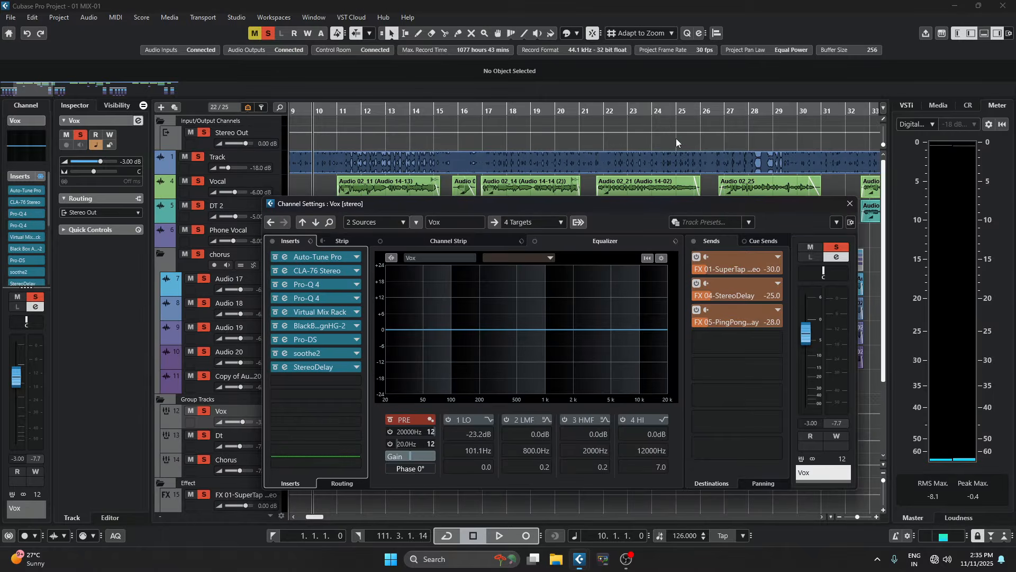
Examine the Virtual Mix Rack modules on the Vox group and view the Classic Tubes microphone list without changing the microphone.
left_click(286, 316)
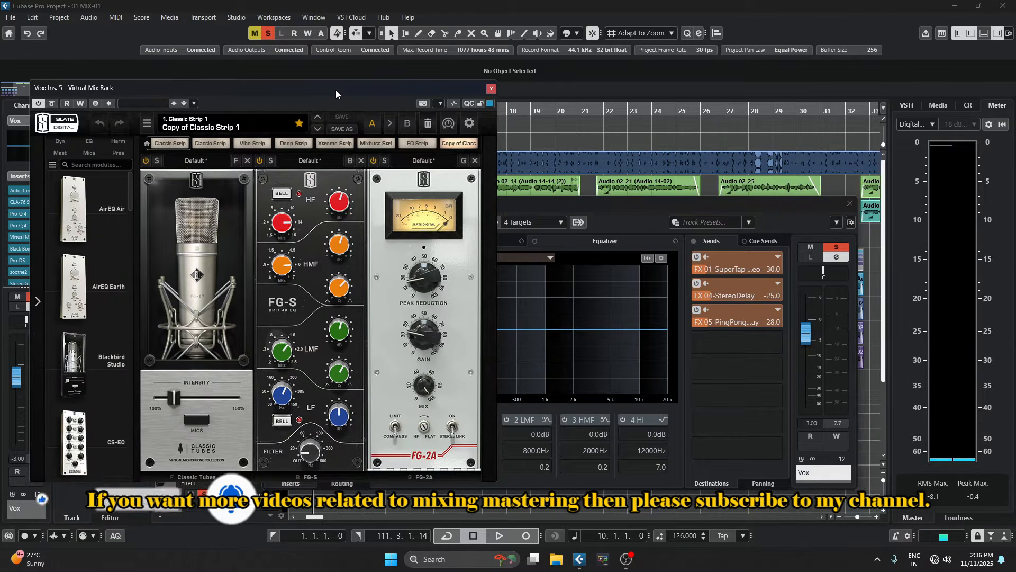
left_click_drag(336, 90, 541, 96)
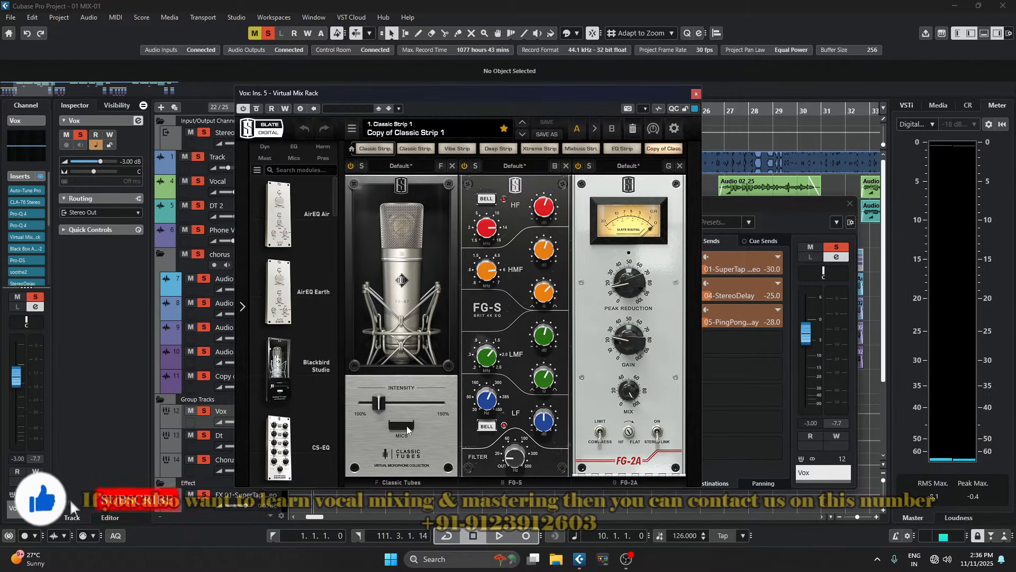
left_click(412, 182)
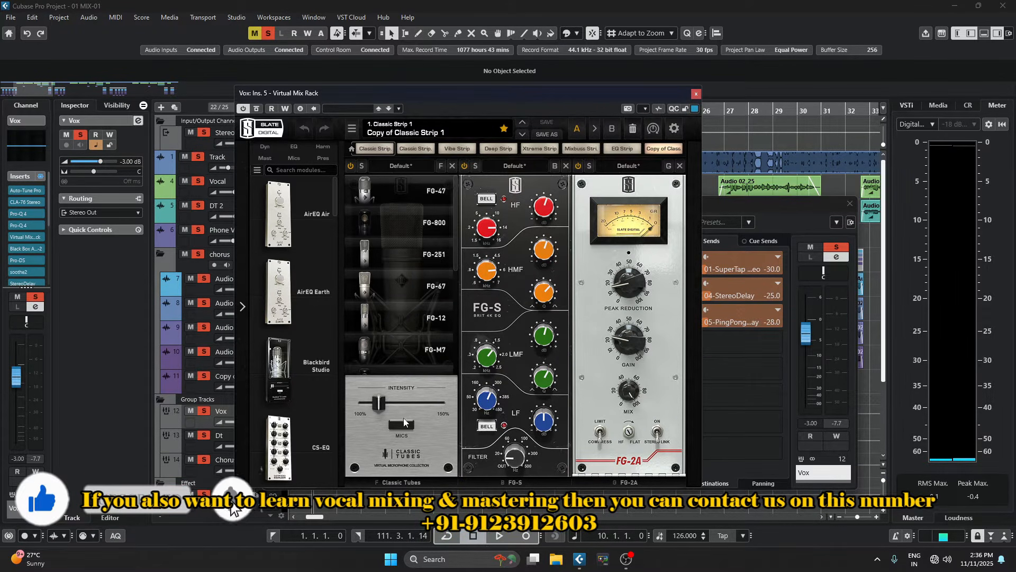
left_click(435, 412)
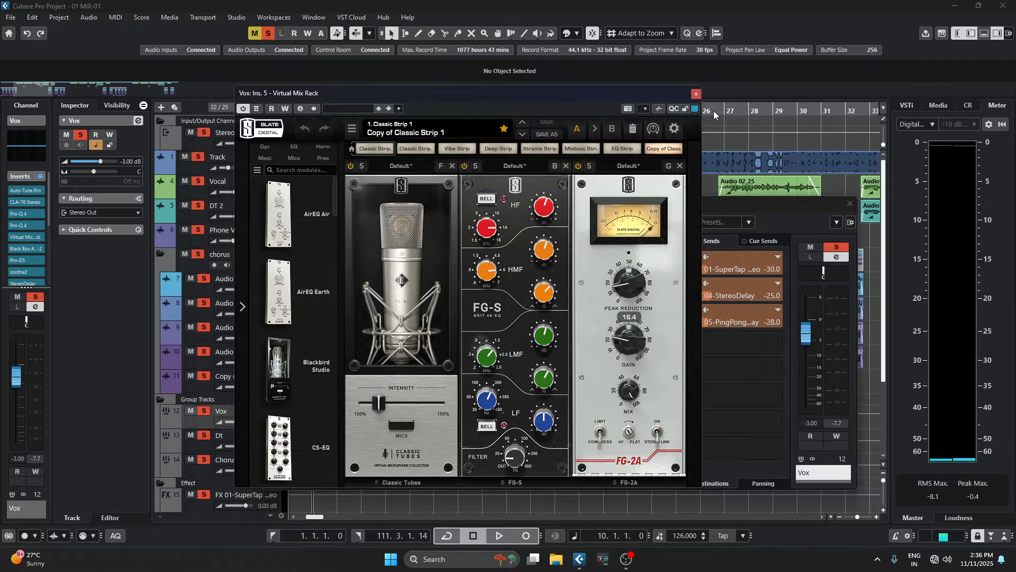
Close the Virtual Mix Rack and examine the Black Box Analog Design HG-2 saturation settings on the Vox group.
left_click(696, 94)
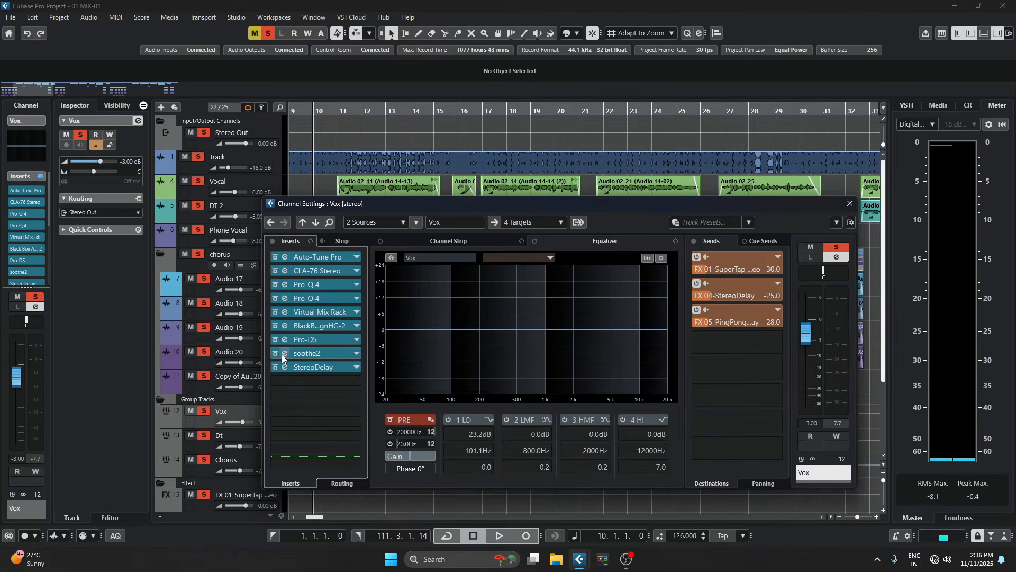
left_click(288, 327)
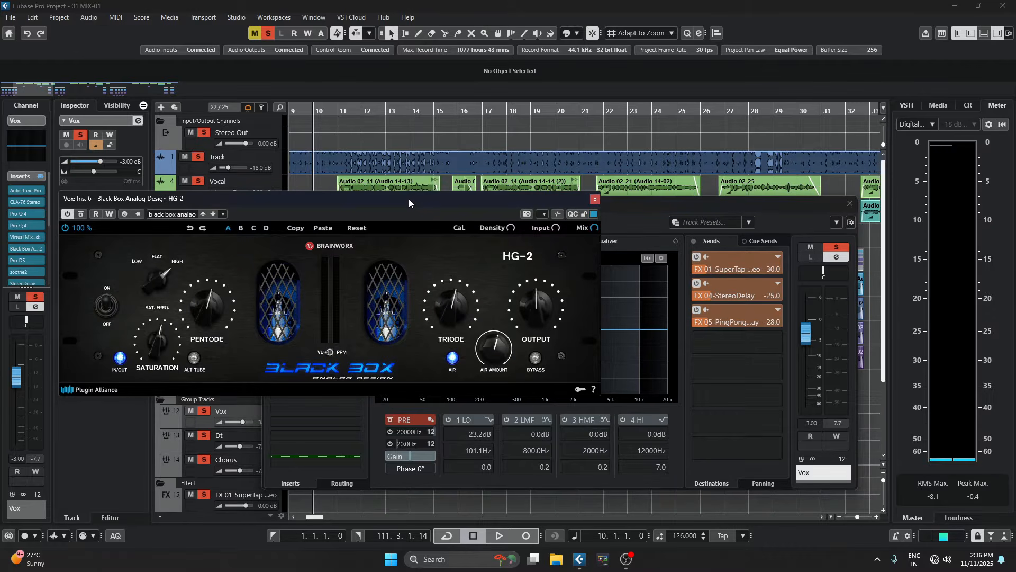
left_click_drag(409, 199, 522, 198)
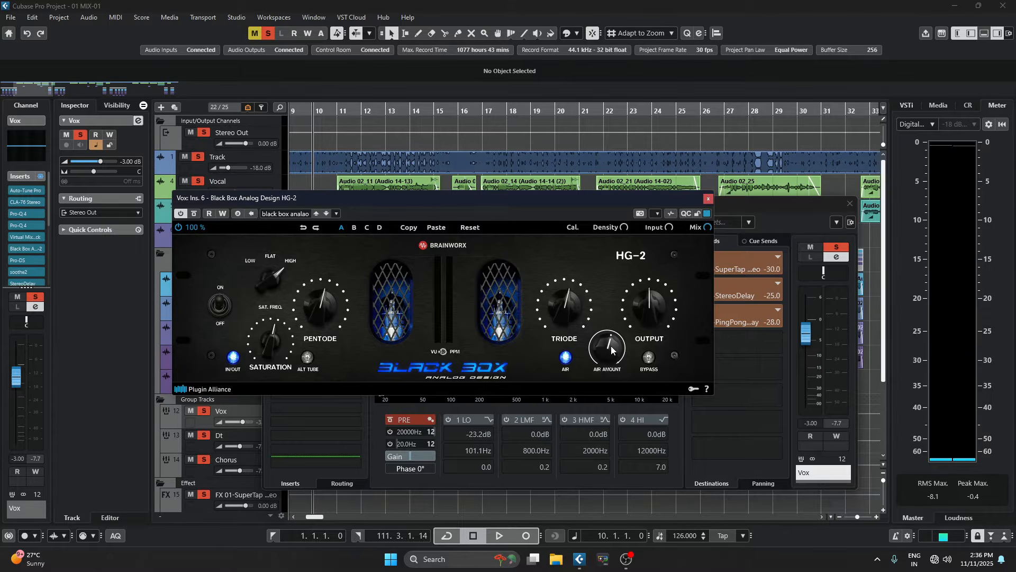
left_click(709, 199)
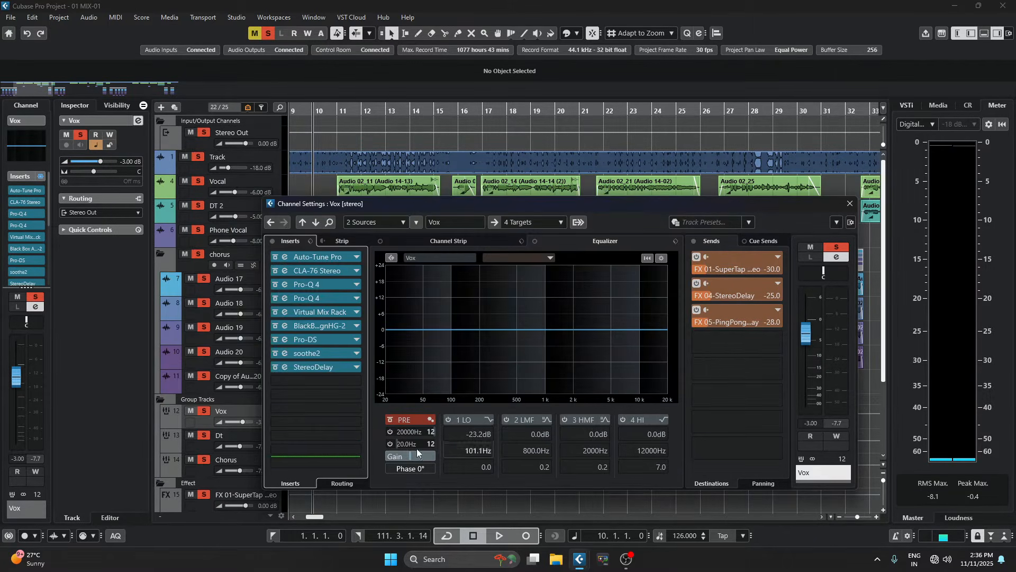
Examine the Pro-DS de-esser's settings and preset on the Vox group, closing the plug-in when done.
left_click(284, 340)
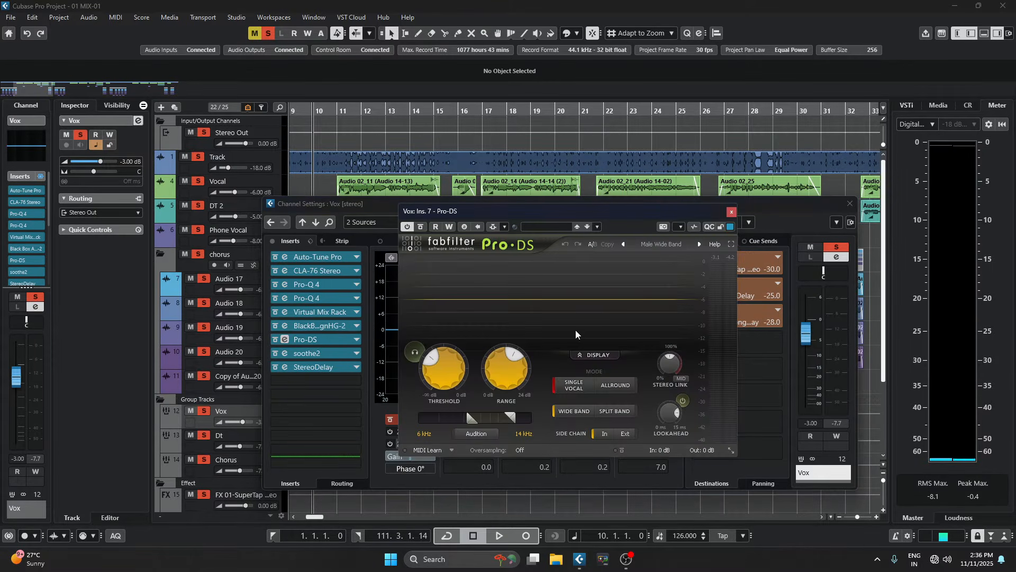
left_click_drag(568, 210, 532, 197)
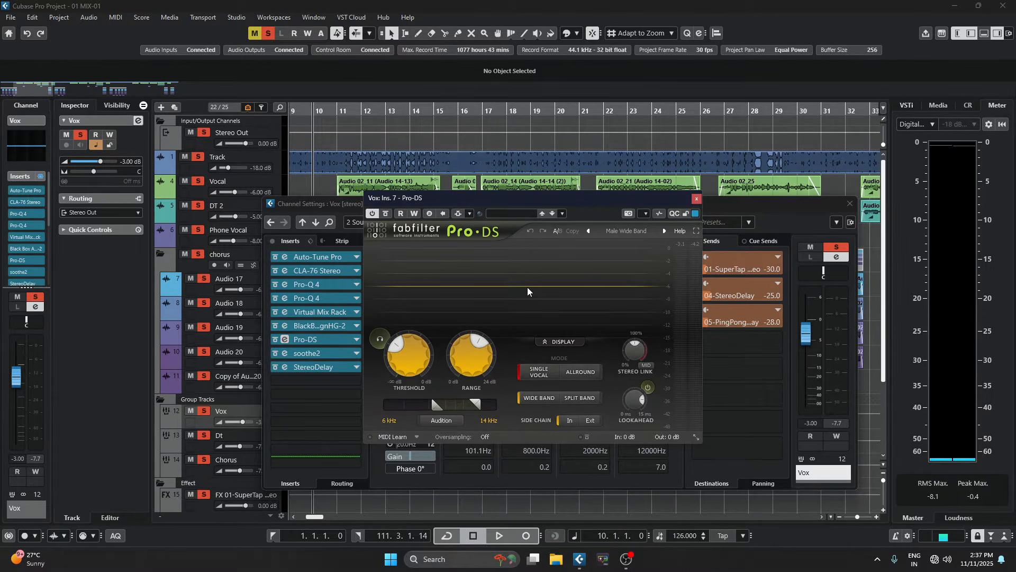
left_click_drag(545, 197, 521, 199)
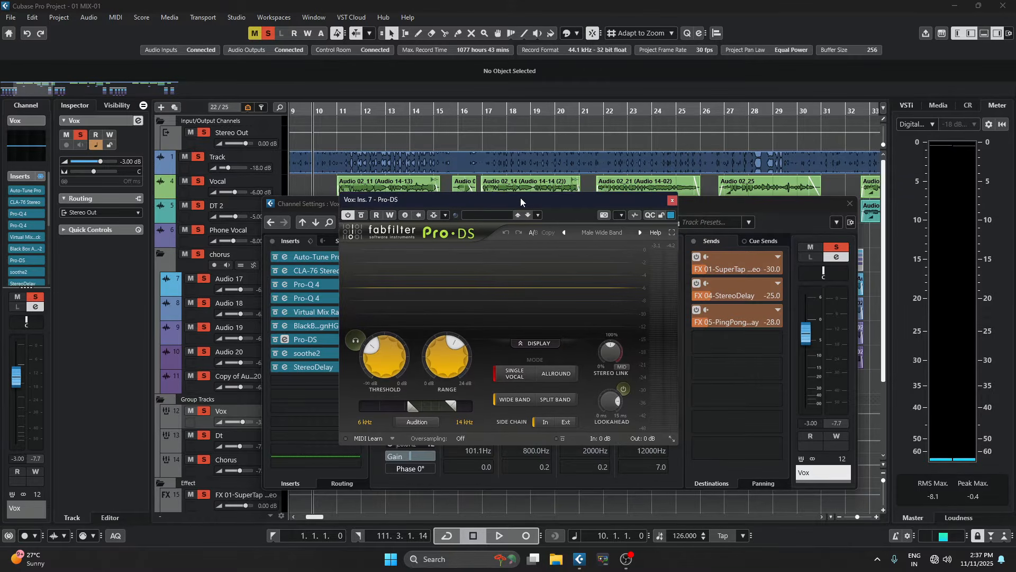
left_click(672, 201)
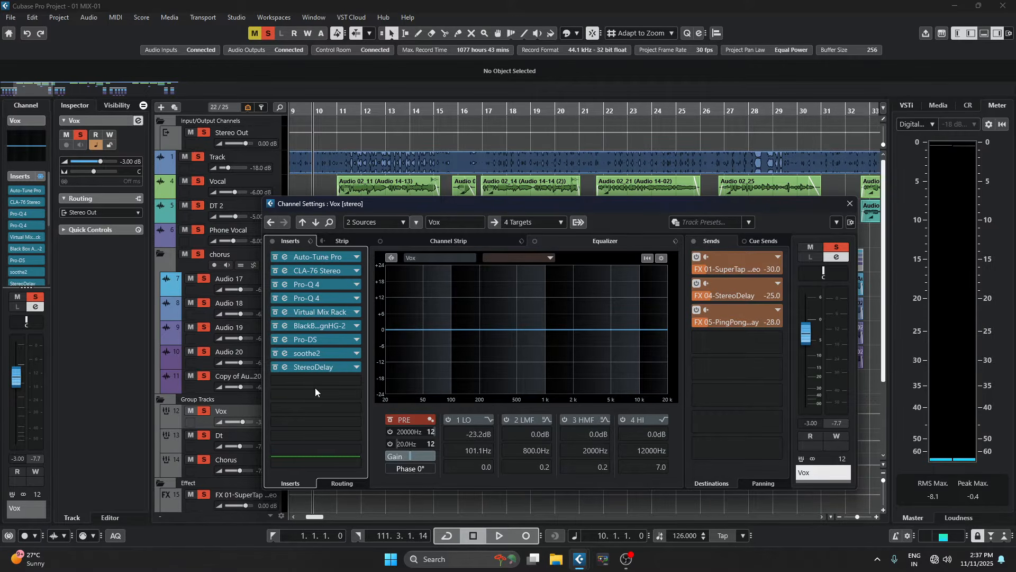
left_click(285, 339)
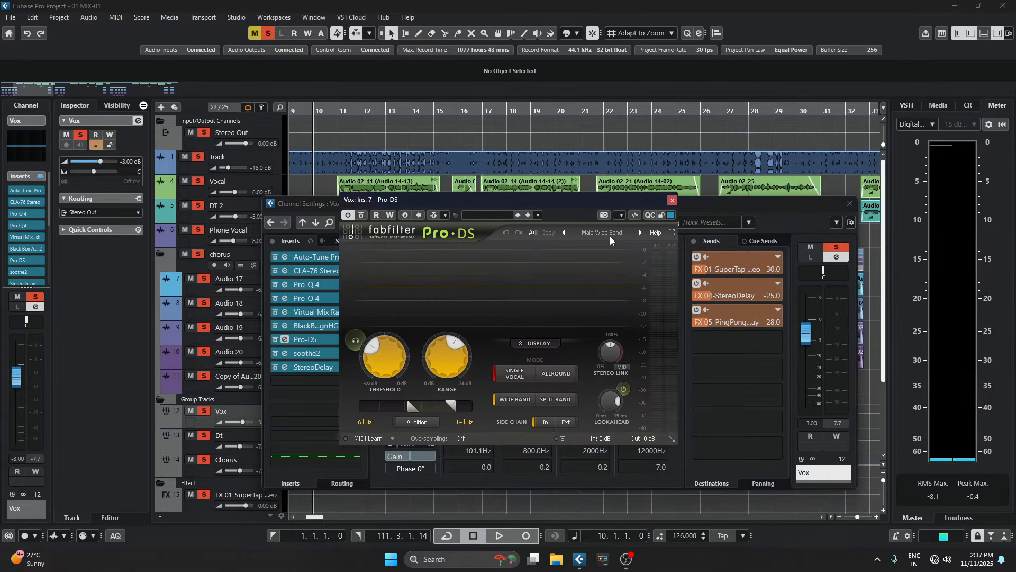
left_click(672, 202)
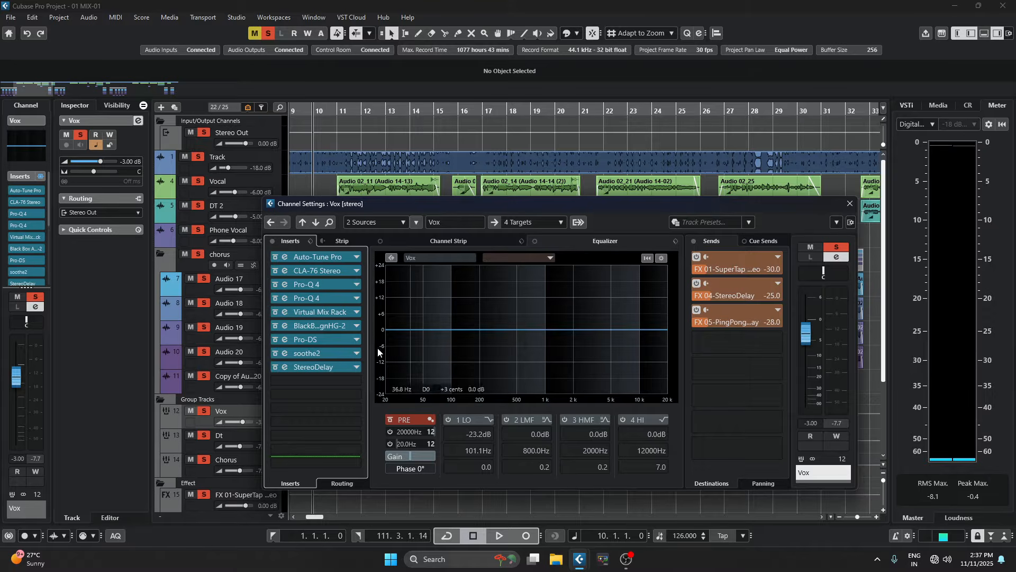
Examine the soothe2 settings on the Vox group and browse its Vocals presets without changing the preset.
left_click(285, 352)
left_click_drag(433, 184, 589, 154)
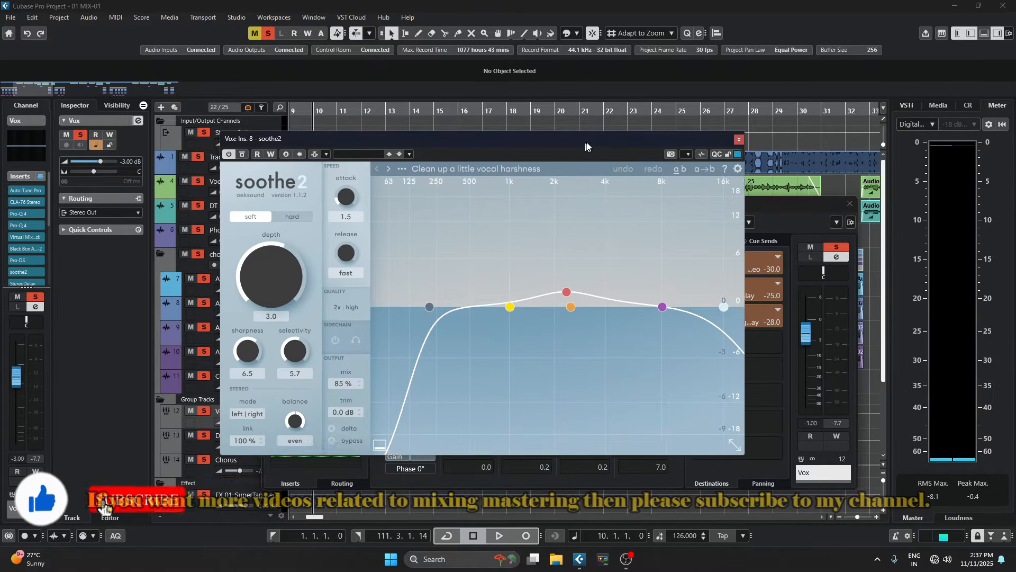
left_click(507, 167)
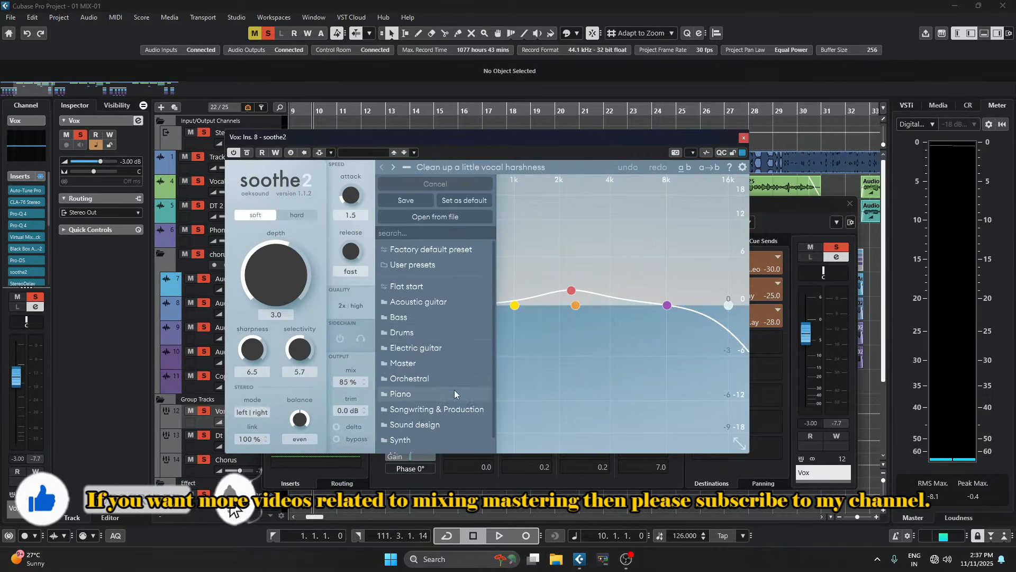
left_click(423, 440)
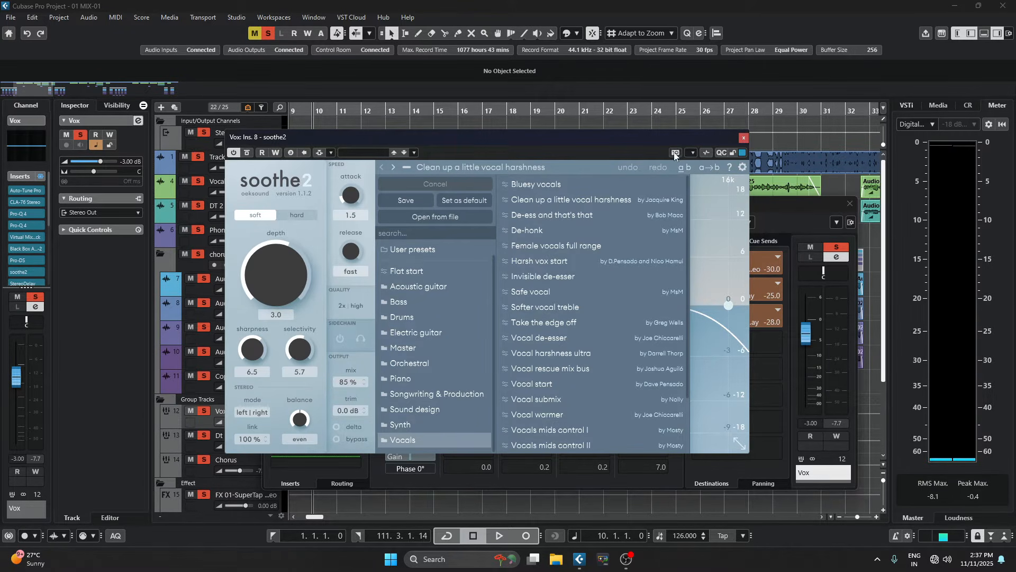
left_click(743, 138)
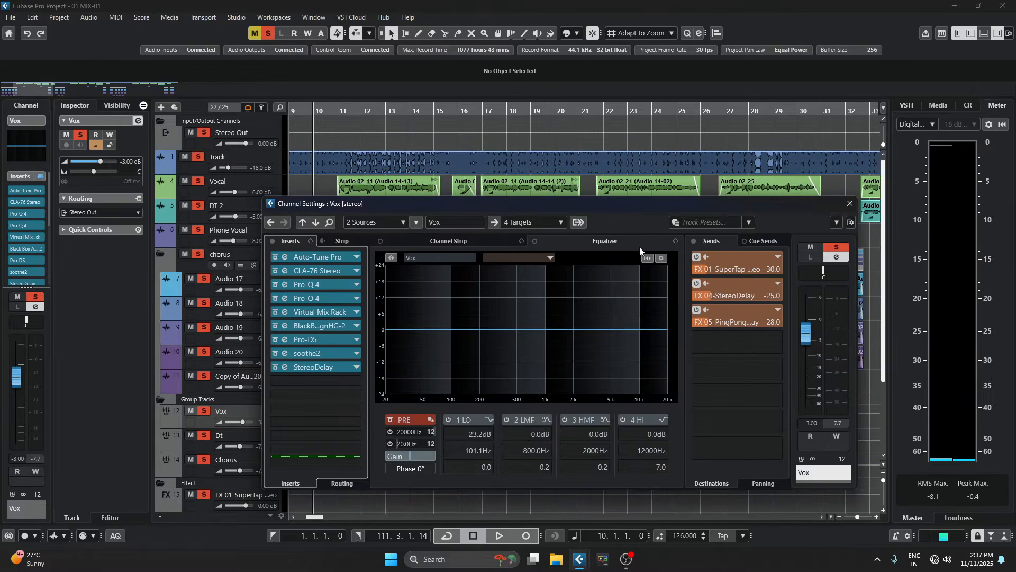
Inspect the StereoDelay insert's Delay 1 and Delay 2 settings on the Vox group and close the plug-in.
left_click(284, 372)
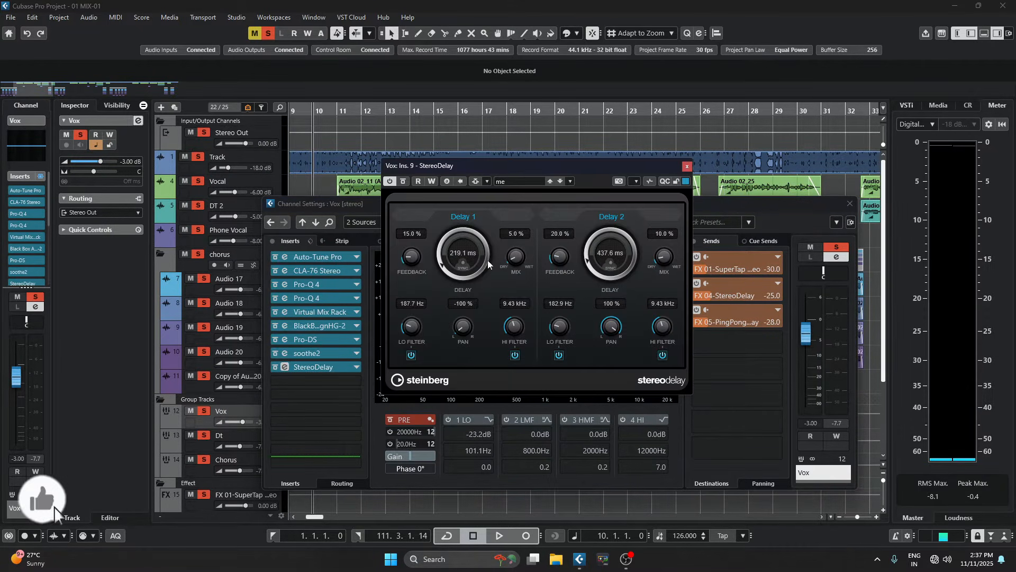
left_click_drag(519, 196, 496, 161)
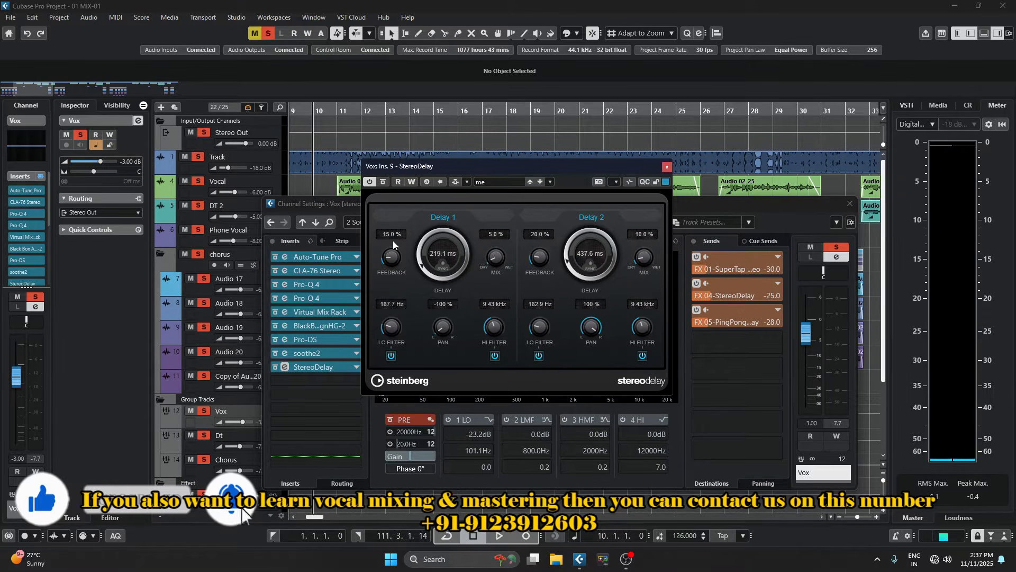
left_click(667, 166)
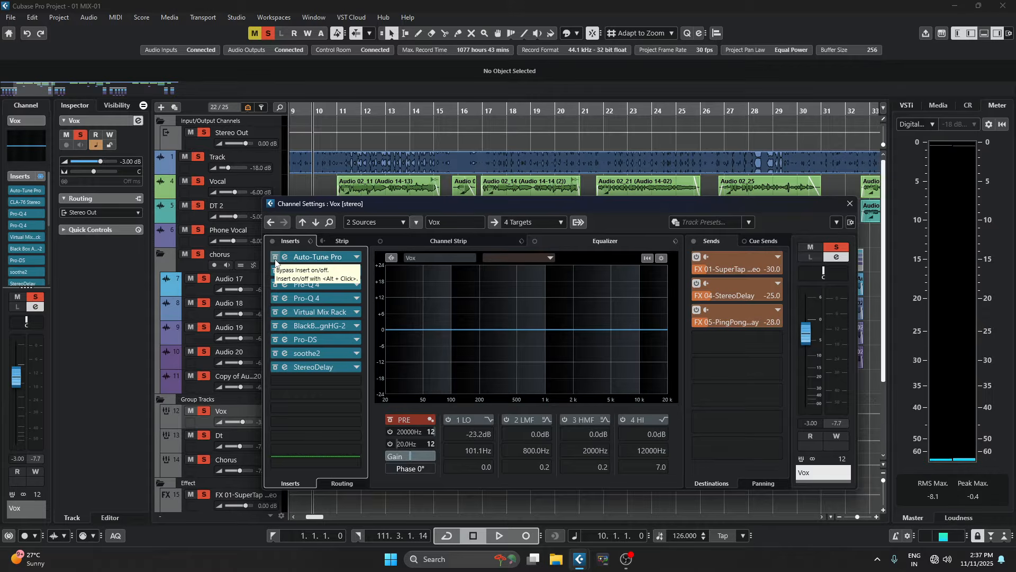
Replace the existing solos with a solo on the Vocal track and reopen the Vox group's channel settings.
left_click(267, 35)
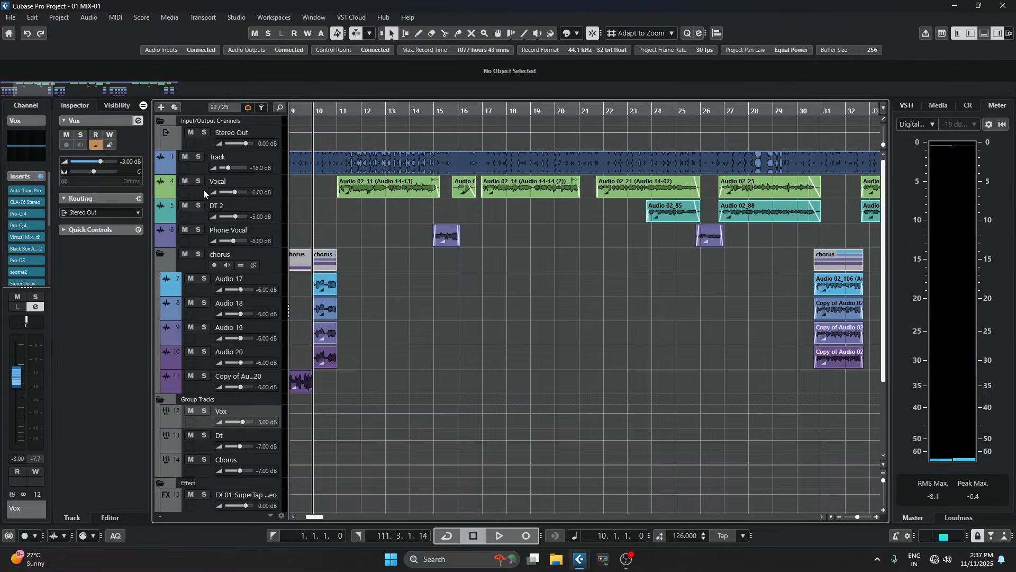
left_click(199, 181)
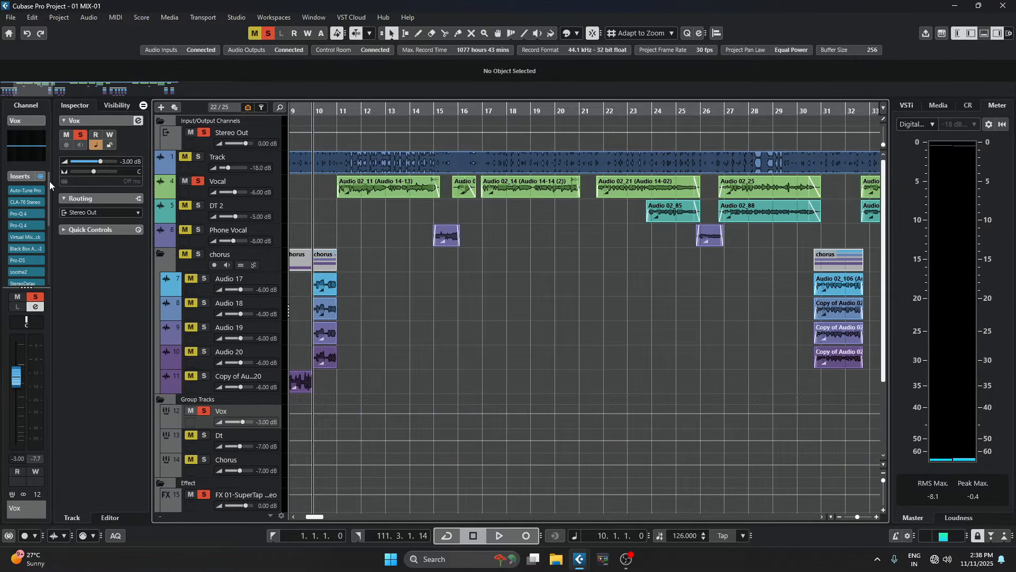
left_click(139, 121)
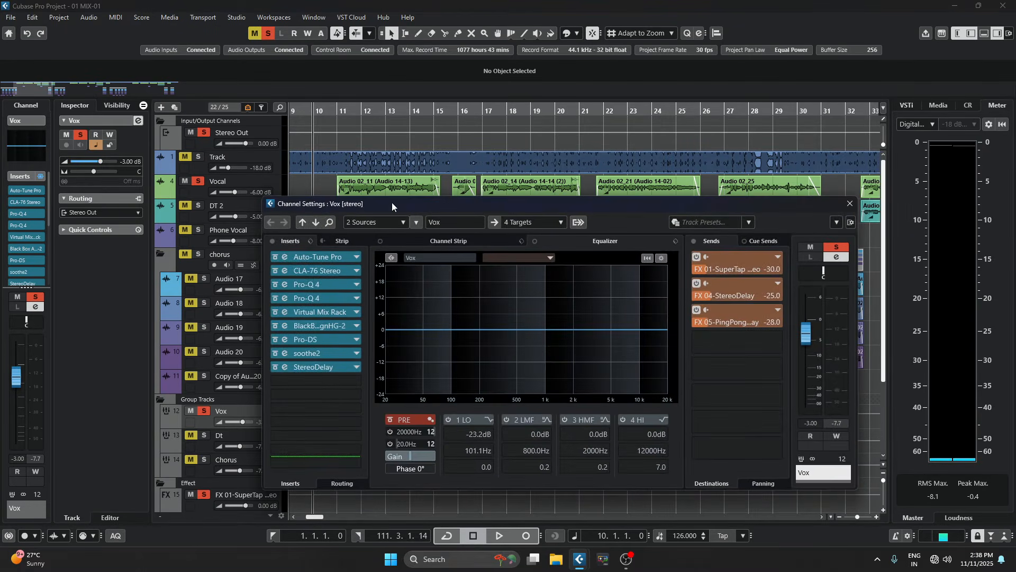
left_click_drag(392, 202, 436, 218)
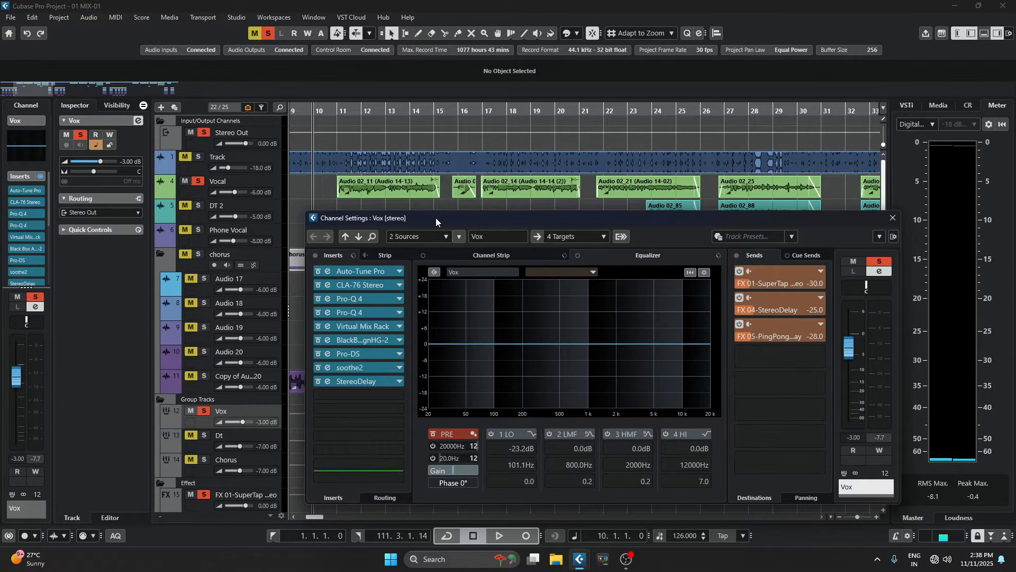
Bypass the Vox group's sends and all of its inserts except Auto-Tune Pro.
left_click(737, 255)
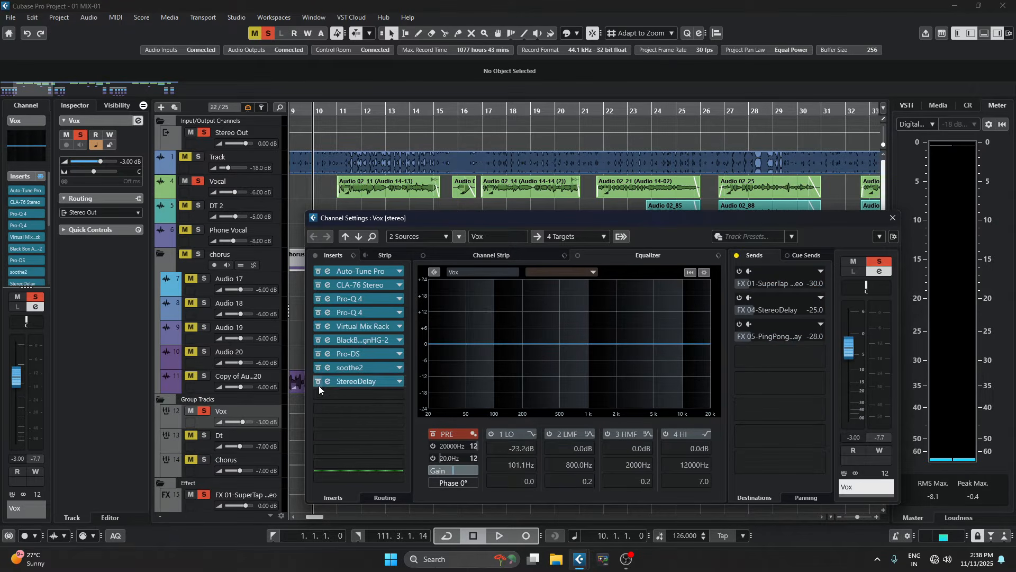
left_click(319, 284)
left_click(318, 299)
left_click(317, 312)
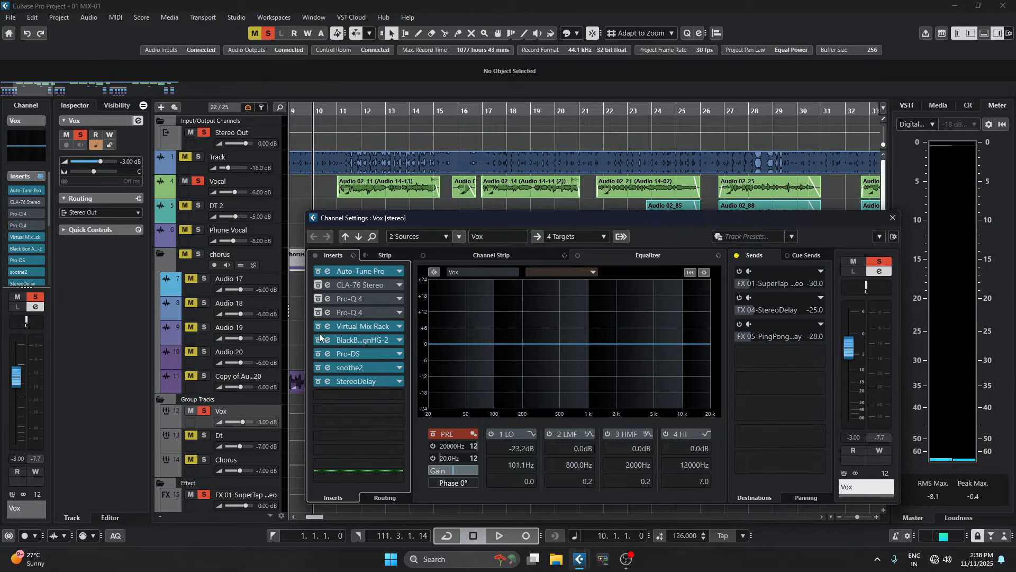
left_click(318, 326)
left_click(318, 339)
left_click(318, 354)
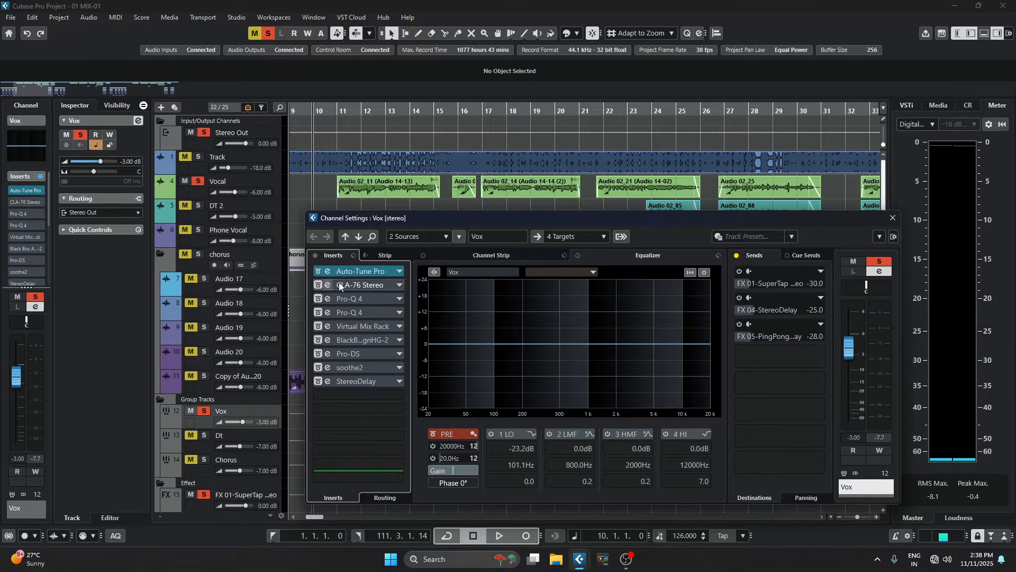
View the Auto-Tune Pro insert's settings on the Vox group and close the plug-in.
left_click(360, 271)
left_click_drag(509, 106, 637, 136)
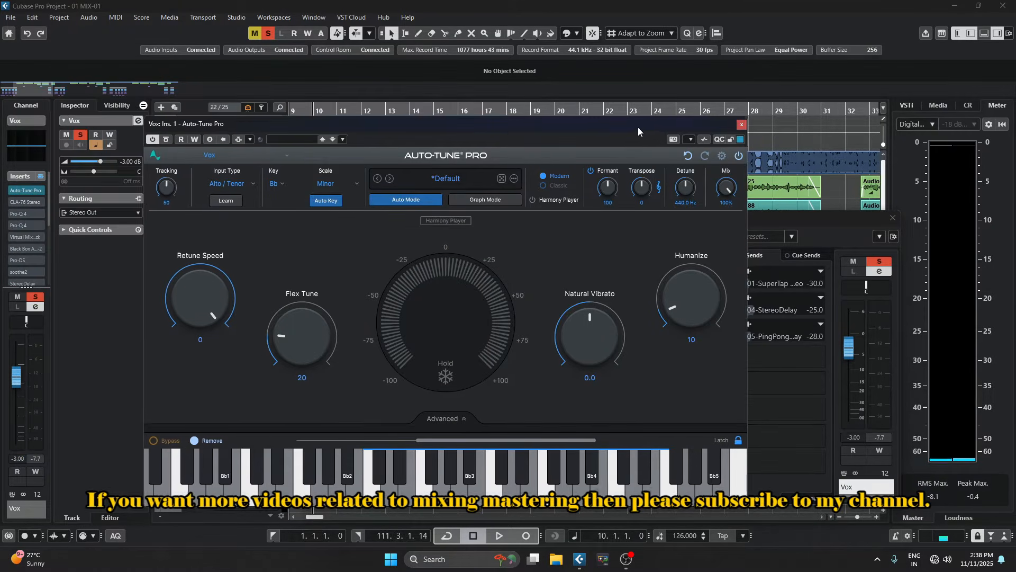
left_click(743, 126)
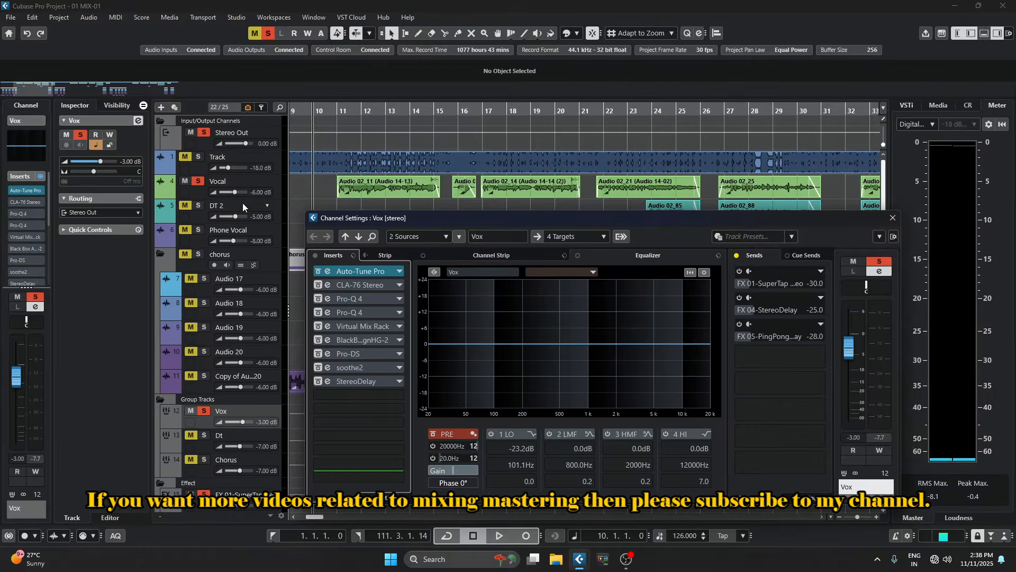
Bypass Auto-Tune Pro as well and play the soloed vocal to hear it without any Vox inserts.
left_click(317, 271)
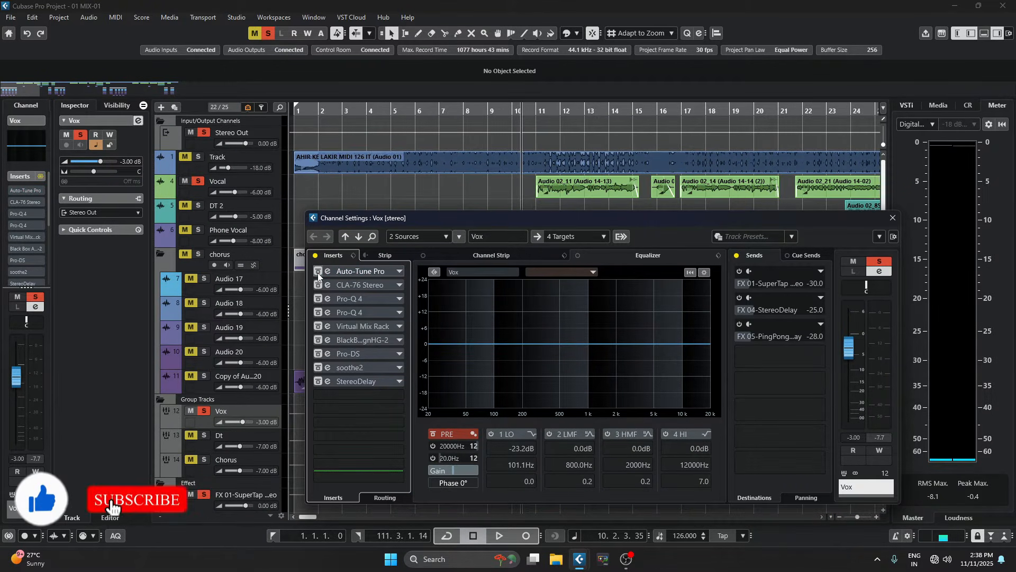
key("space")
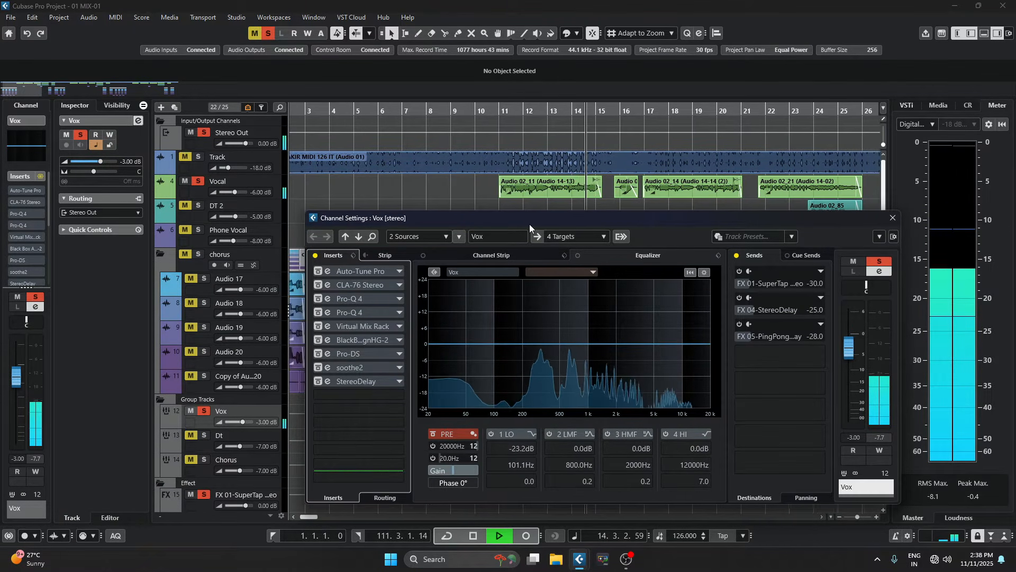
key("space")
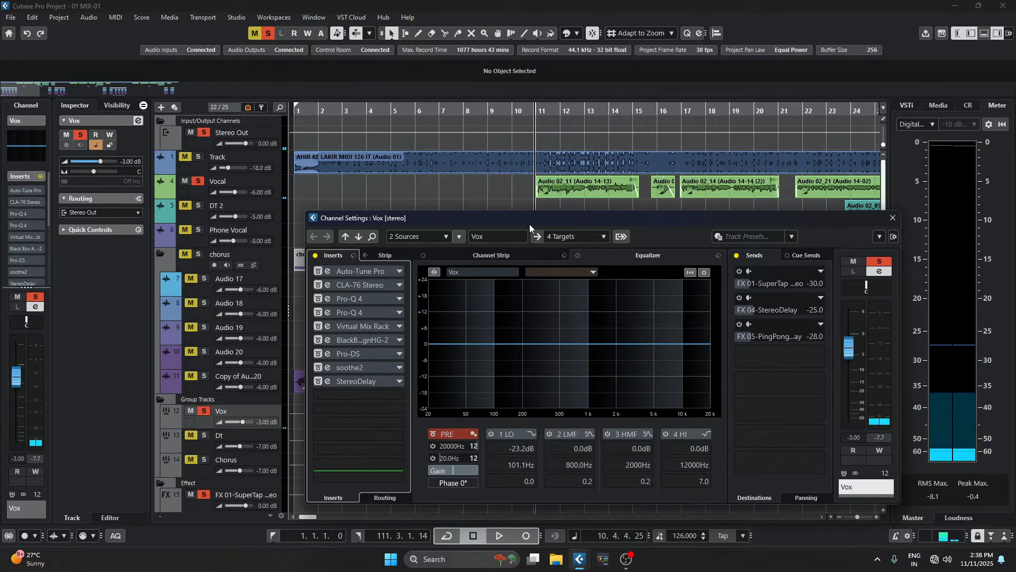
Re-enable Auto-Tune Pro and play the same vocal passage with only that insert active.
left_click(339, 272)
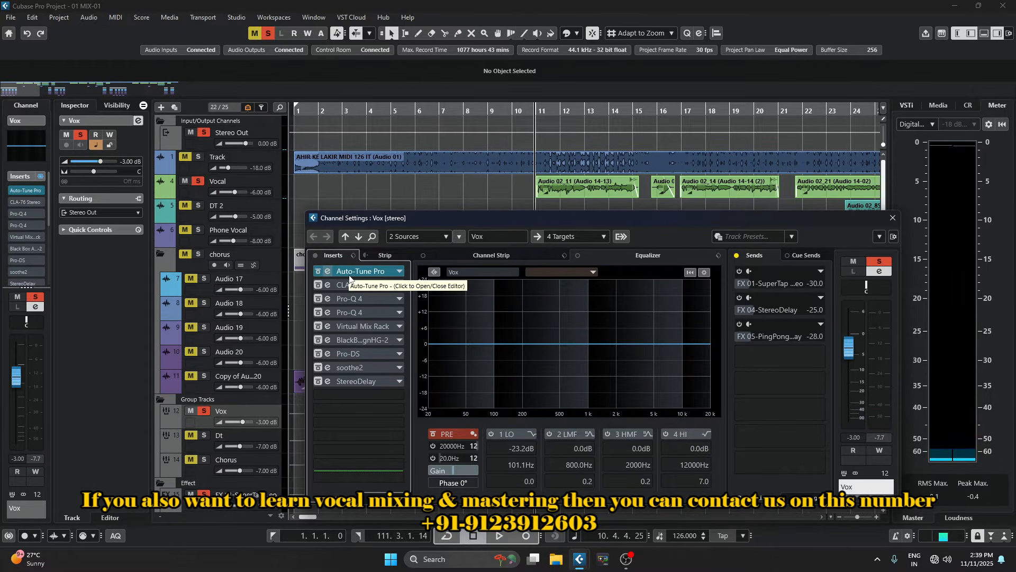
key("space")
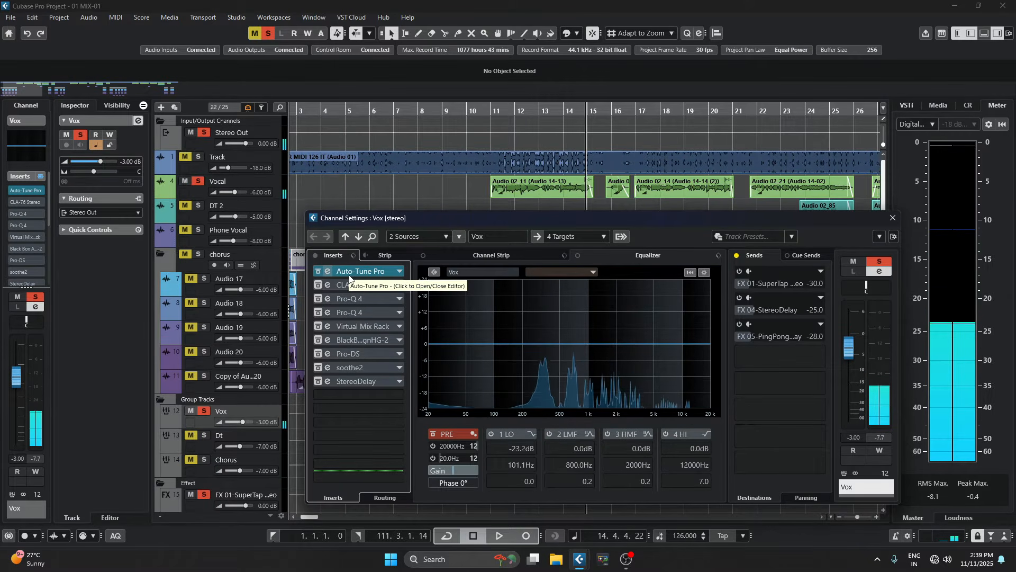
key("KP_0")
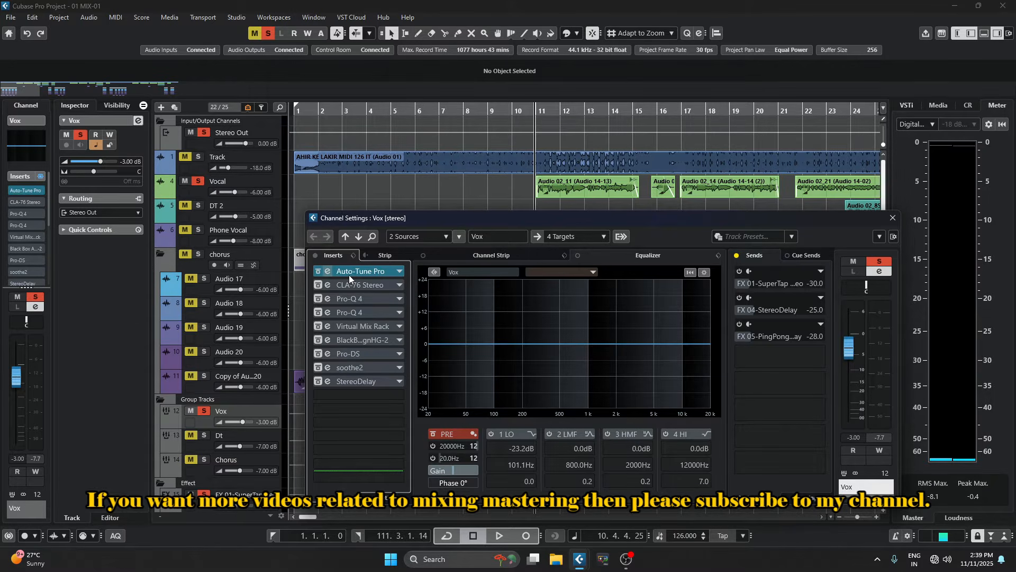
Re-enable the CLA-76 Stereo compressor on the Vox group and open its settings for review.
left_click(319, 285)
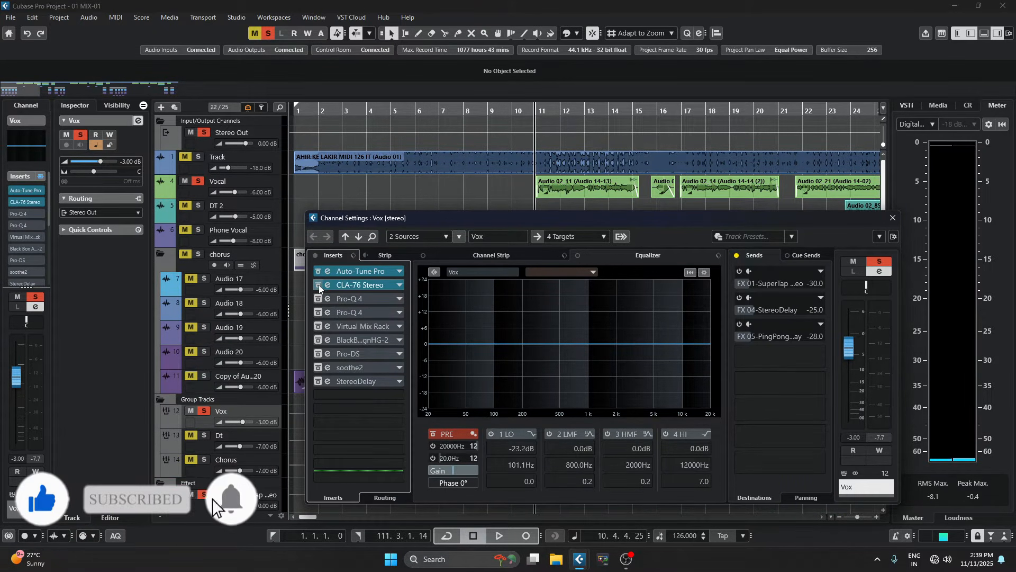
left_click(327, 285)
left_click_drag(446, 242, 443, 276)
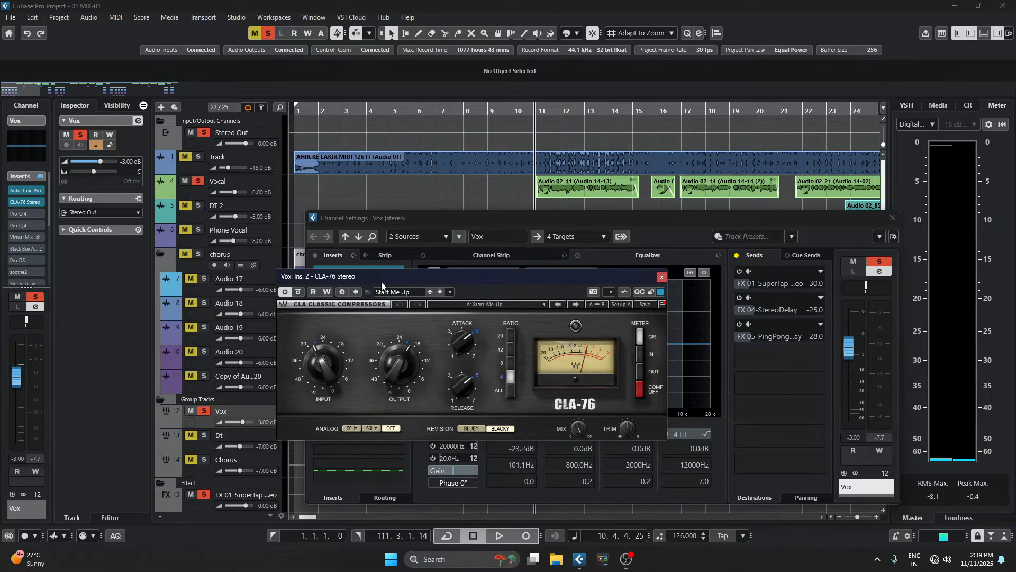
left_click_drag(383, 283, 385, 292)
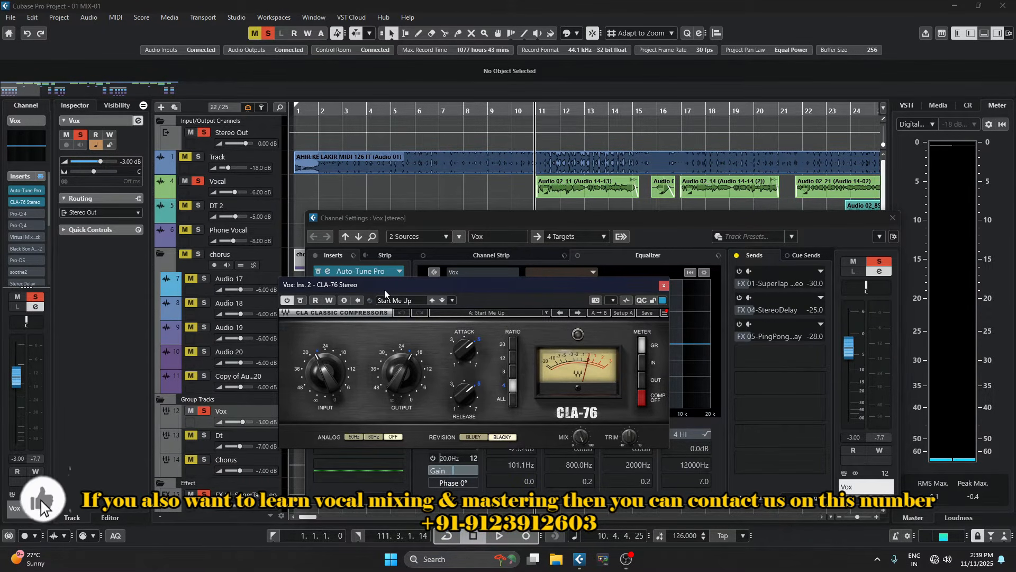
Play the soloed vocal passage through the CLA-76 Stereo compressor and close the plug-in.
key("space")
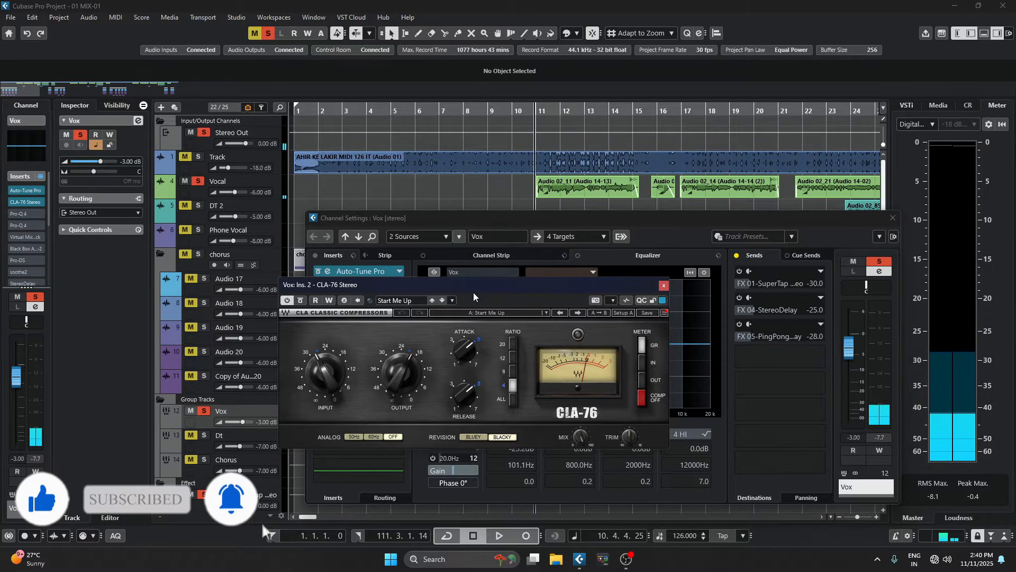
key("Escape")
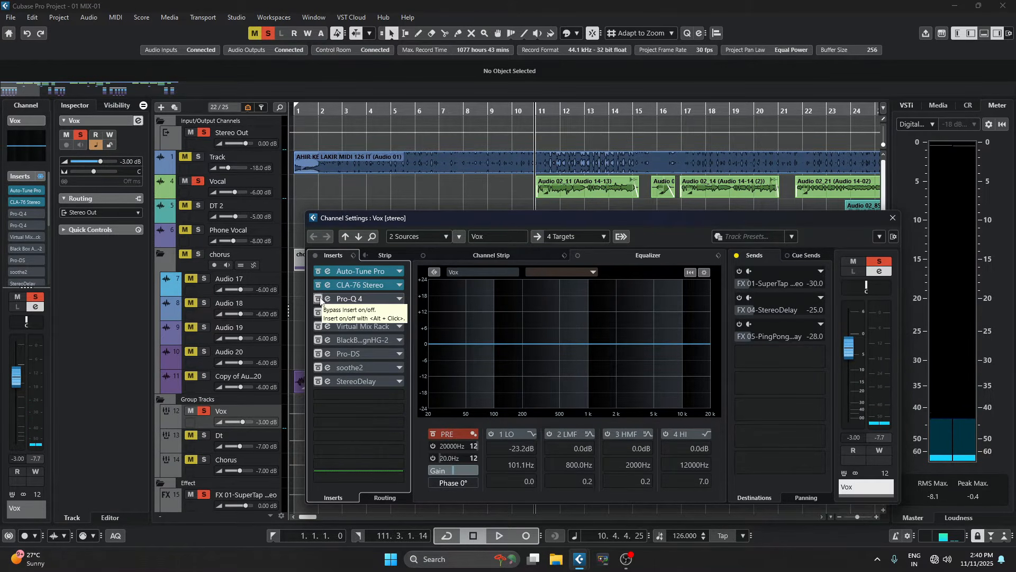
Re-enable the first Pro-Q 4 equalizer on the Vox group and play the vocal with its EQ curve open.
left_click(381, 298)
left_click_drag(634, 100, 457, 221)
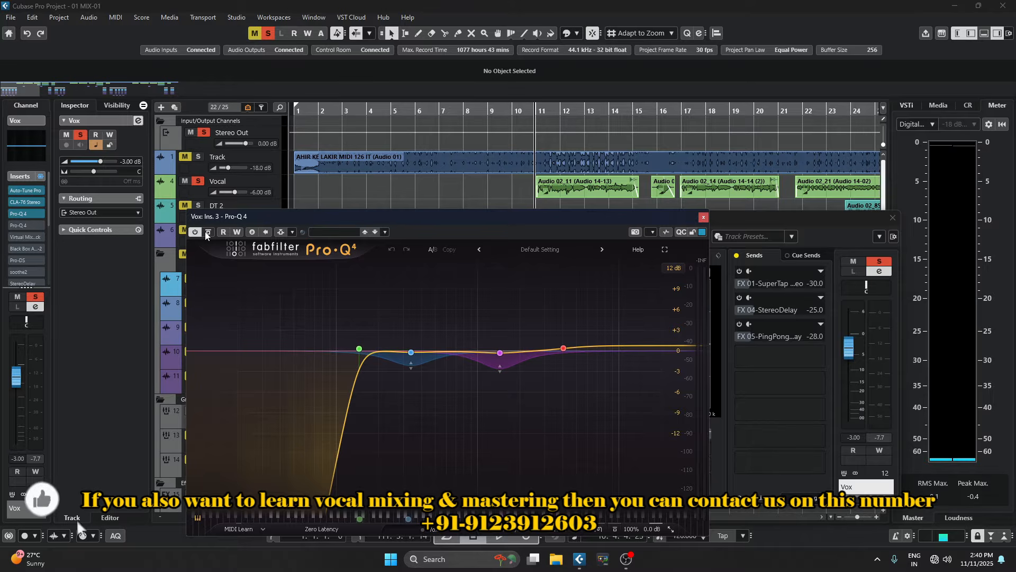
key("space")
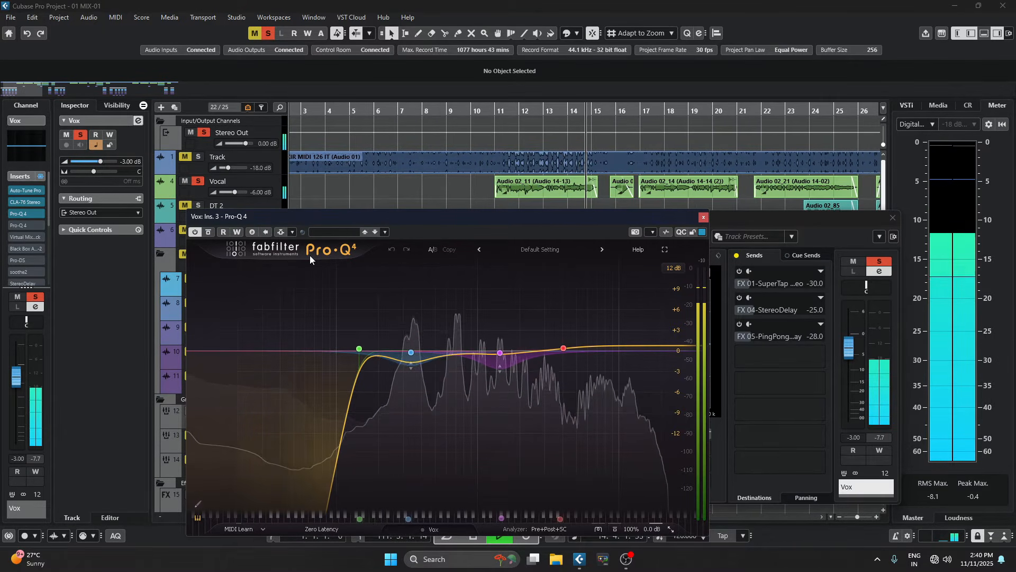
key("space")
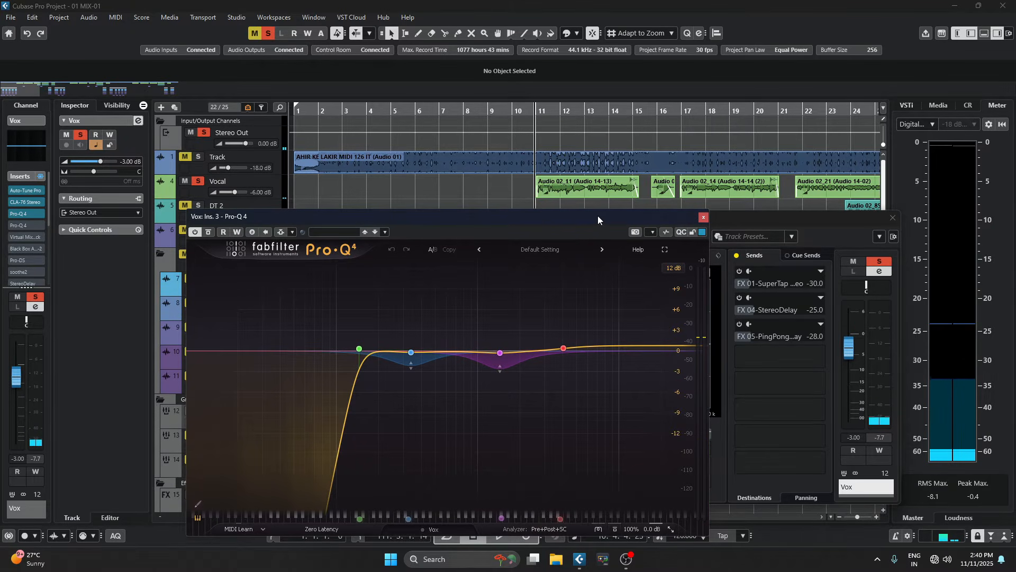
left_click_drag(598, 216, 634, 202)
key("Escape")
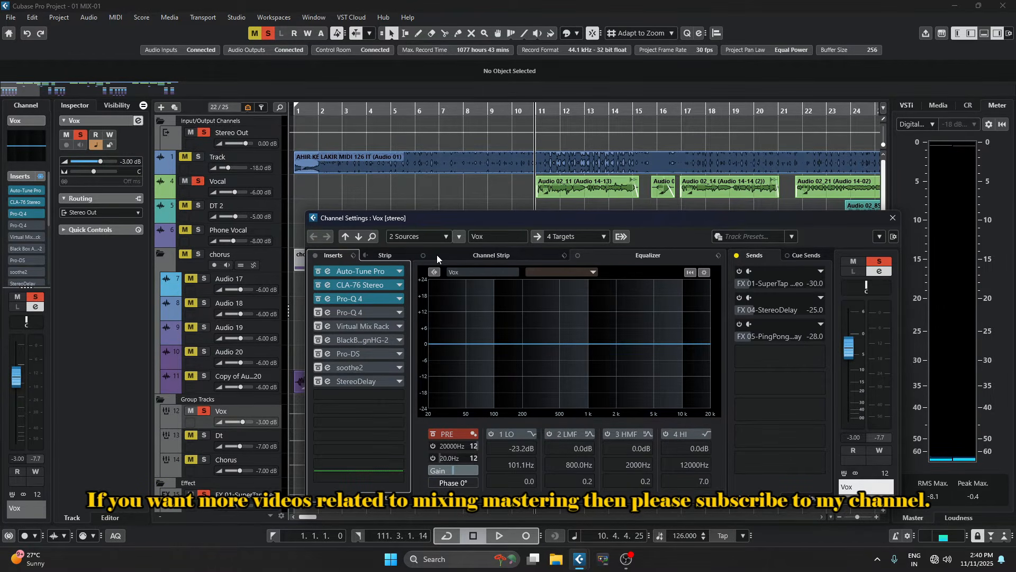
Re-enable the second Pro-Q 4 on the Vox group and compare the playing vocal with and without it.
left_click(319, 313)
left_click(328, 313)
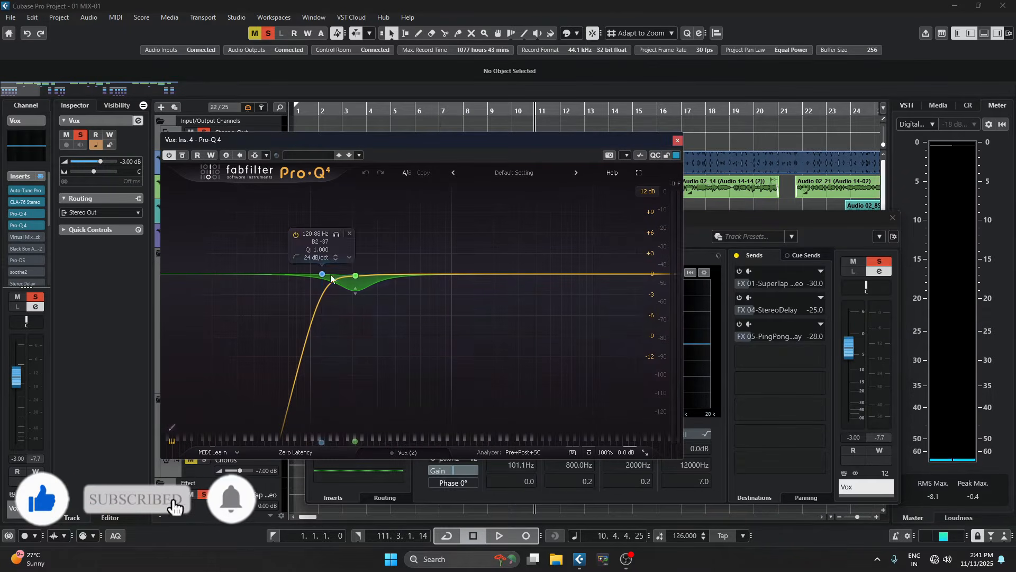
left_click_drag(680, 142, 719, 162)
key("space")
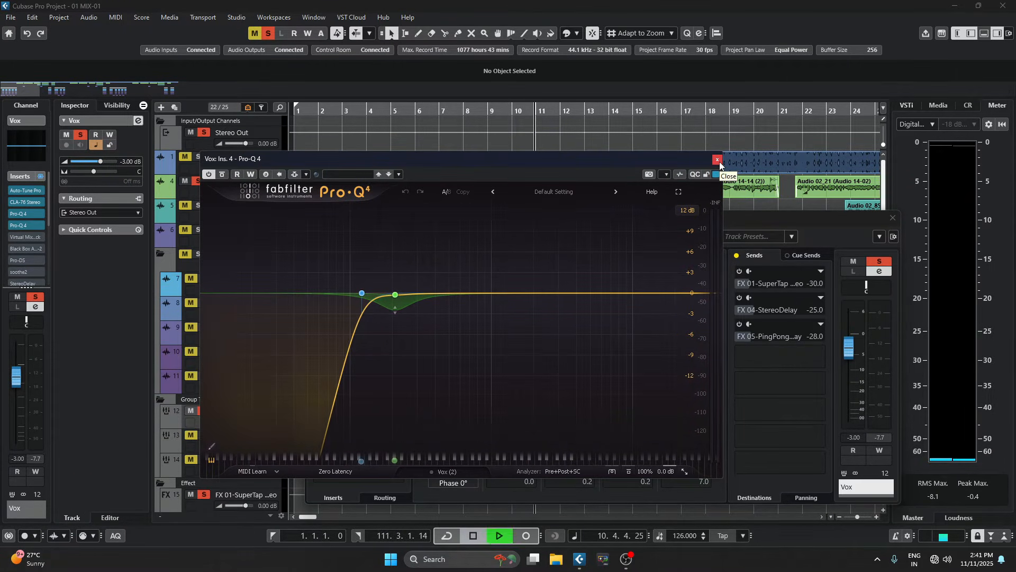
left_click(222, 175)
left_click(222, 175)
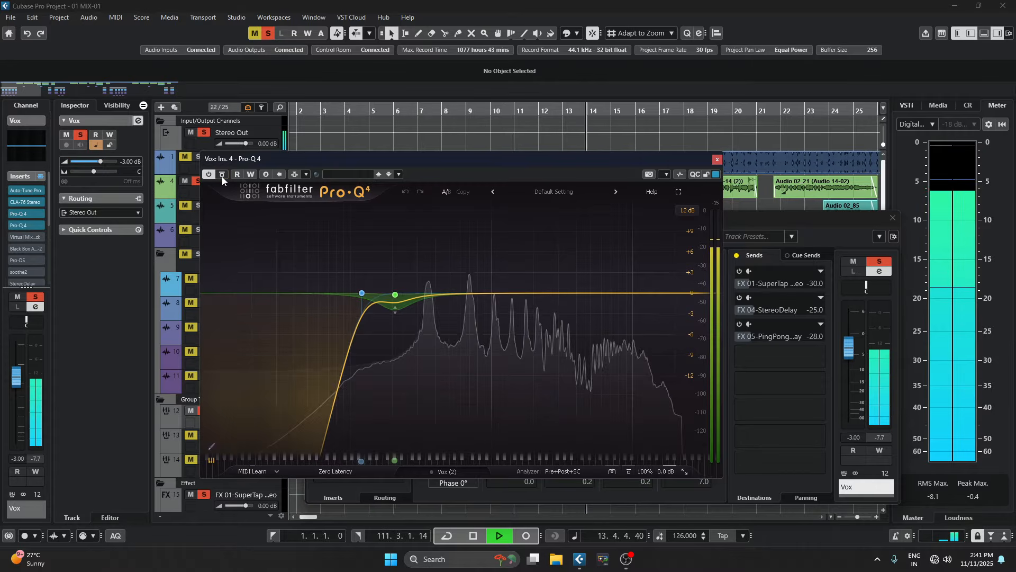
left_click(718, 159)
key("space")
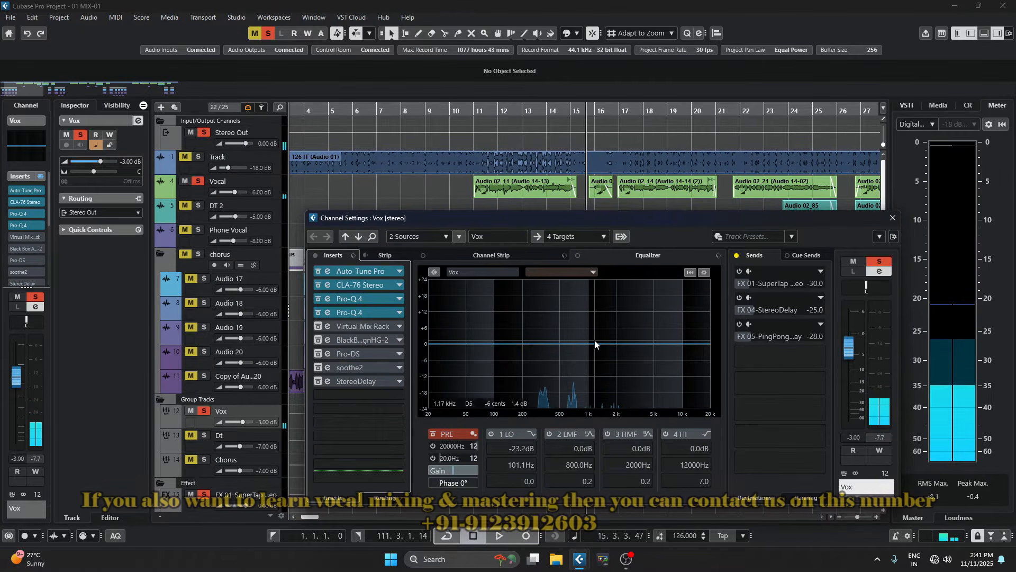
Return to the start of the vocal passage, re-enable Virtual Mix Rack on the Vox group and open its settings.
left_click(484, 119)
left_click(325, 326)
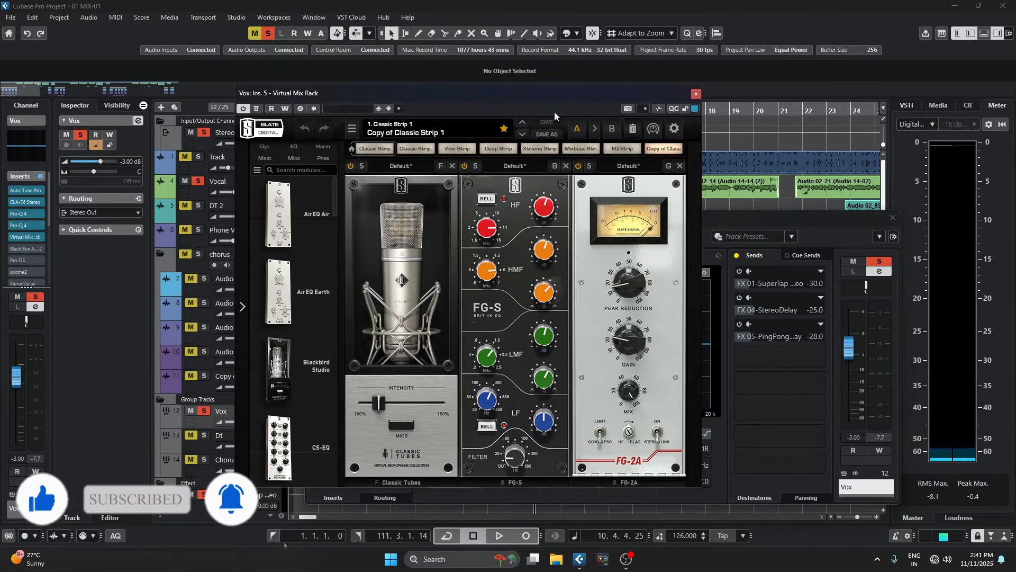
left_click_drag(545, 93, 356, 116)
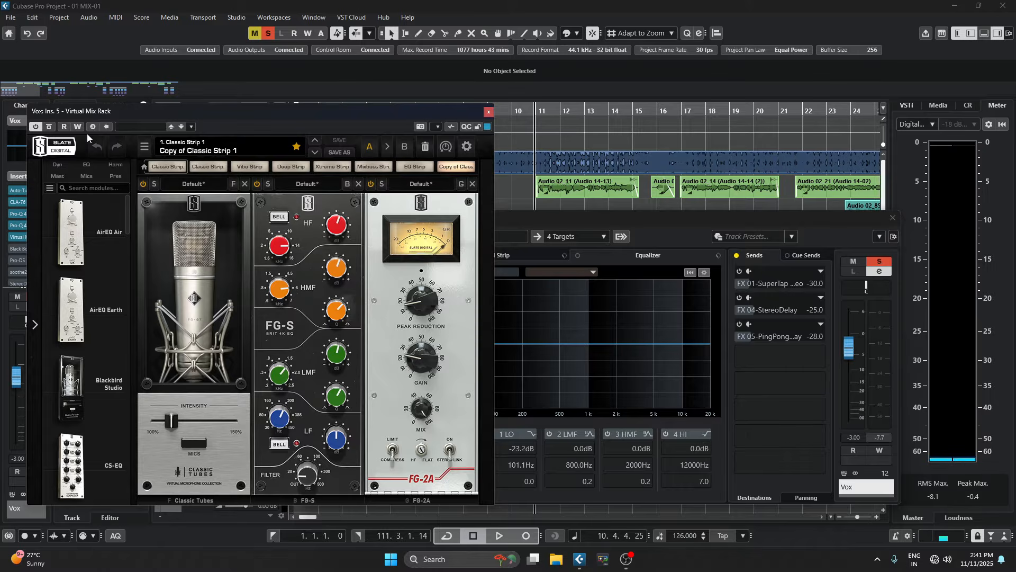
Compare the playing vocal with Virtual Mix Rack active and bypassed, leave it active and close the plug-in.
key("space")
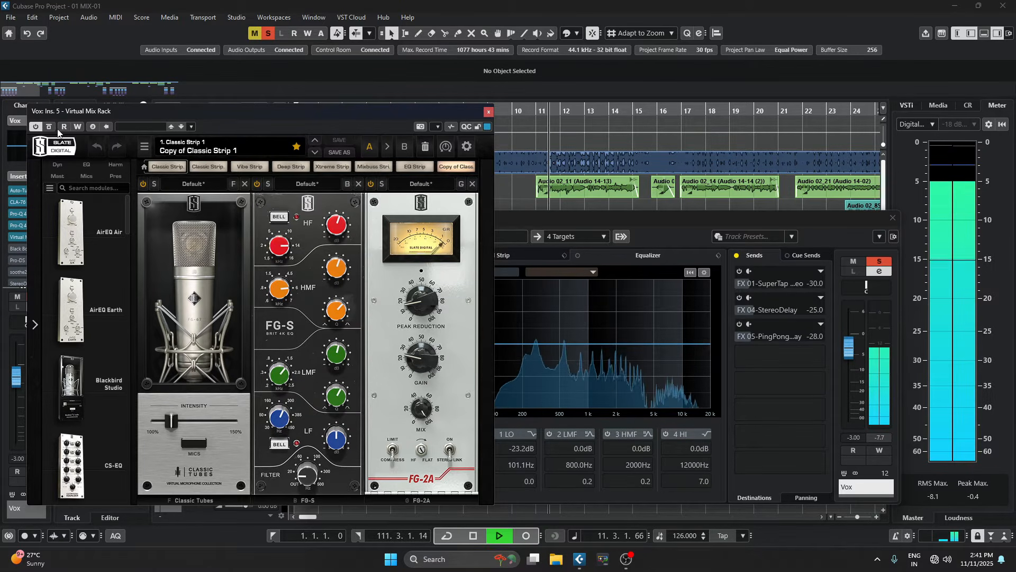
left_click(50, 127)
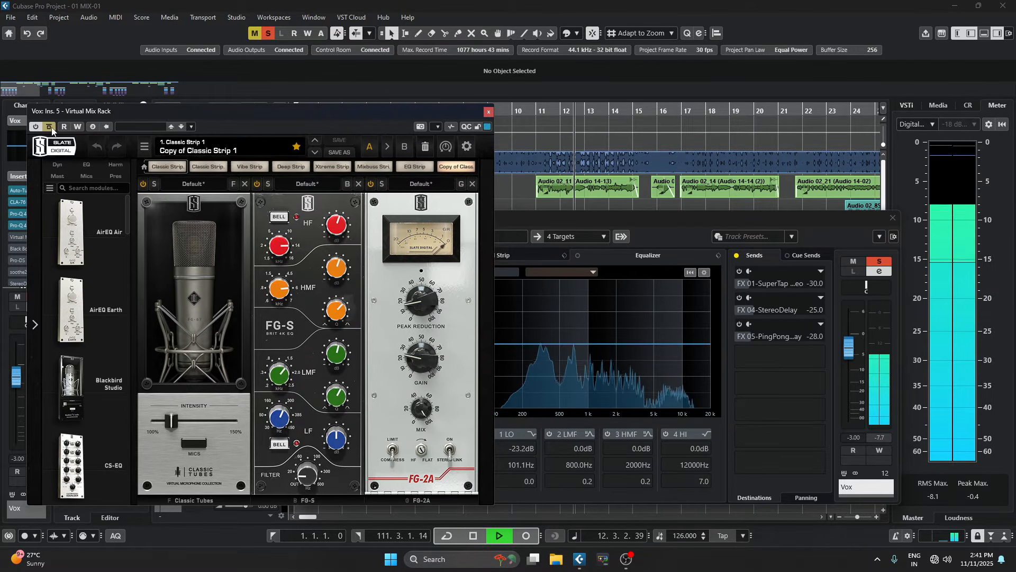
left_click(49, 127)
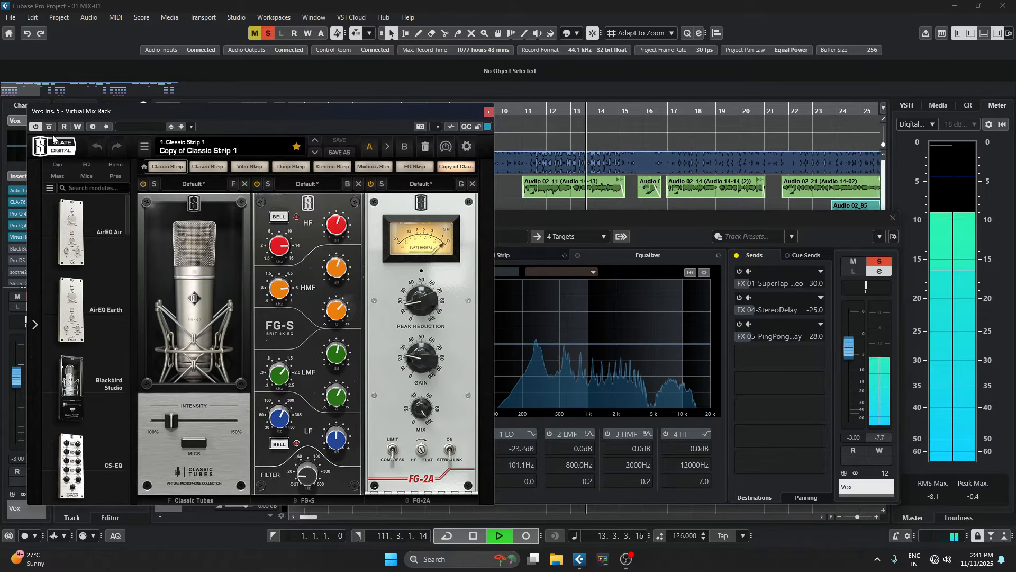
left_click(50, 128)
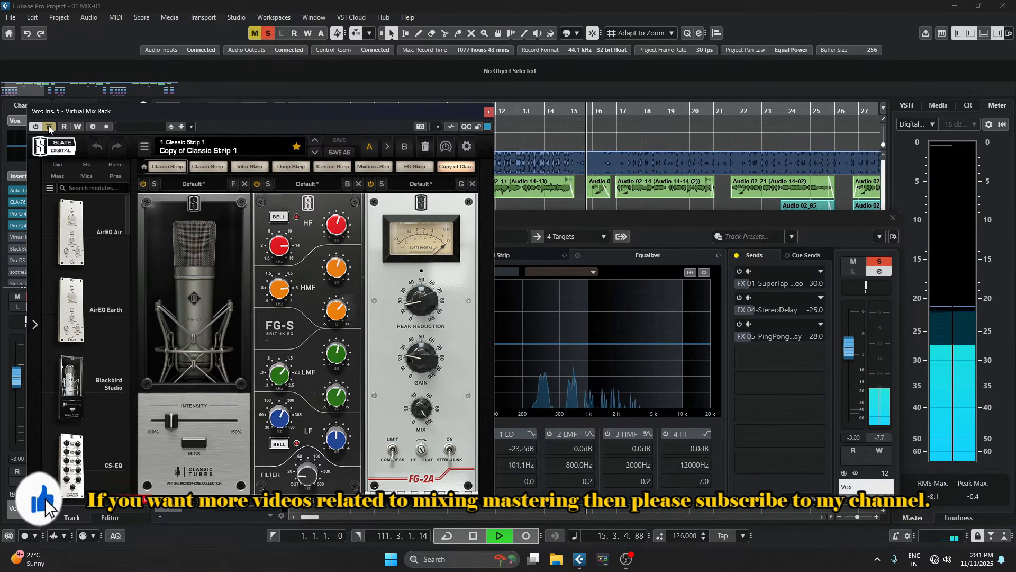
left_click(49, 127)
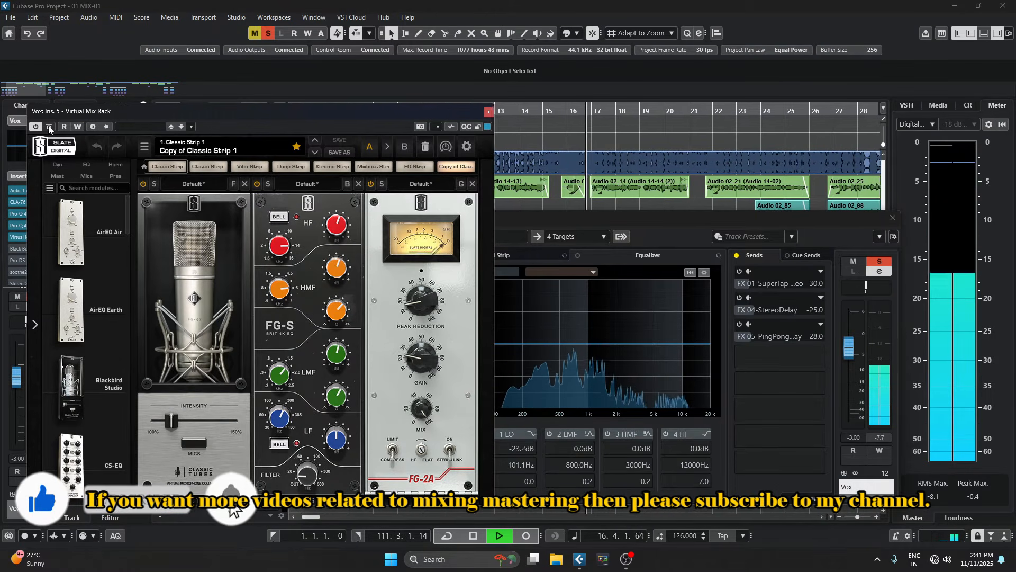
left_click(49, 128)
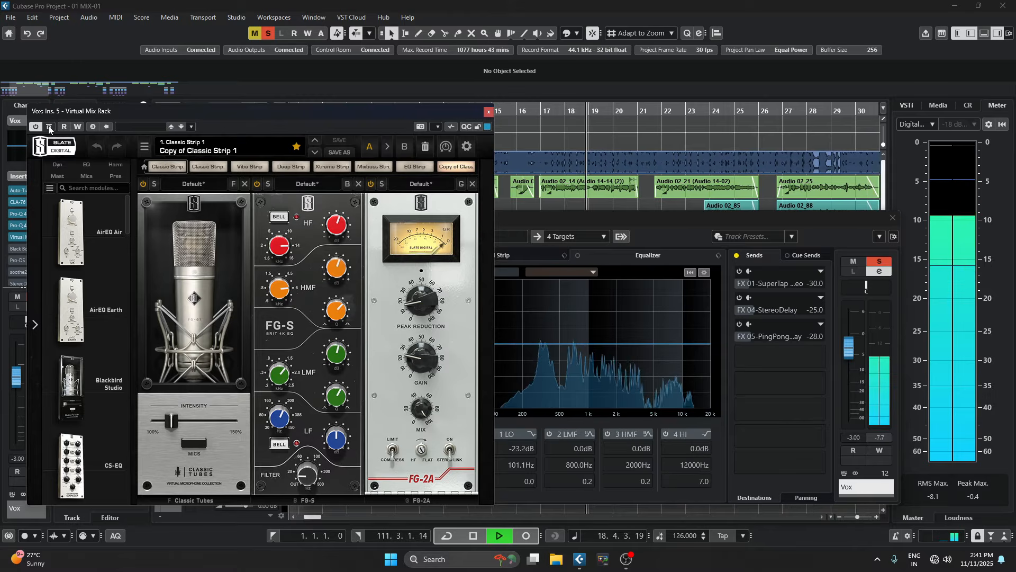
key("space")
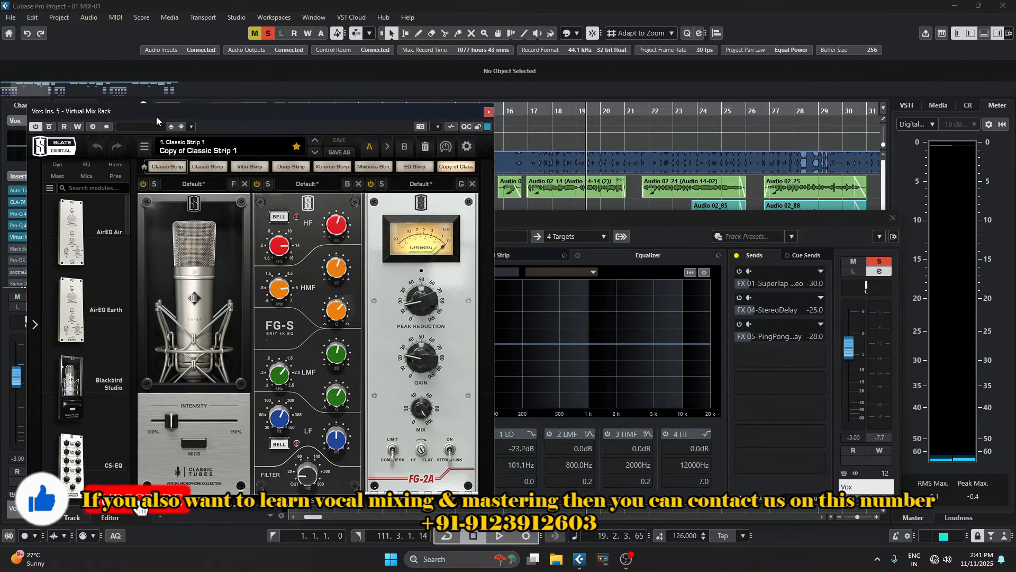
left_click_drag(392, 109, 418, 106)
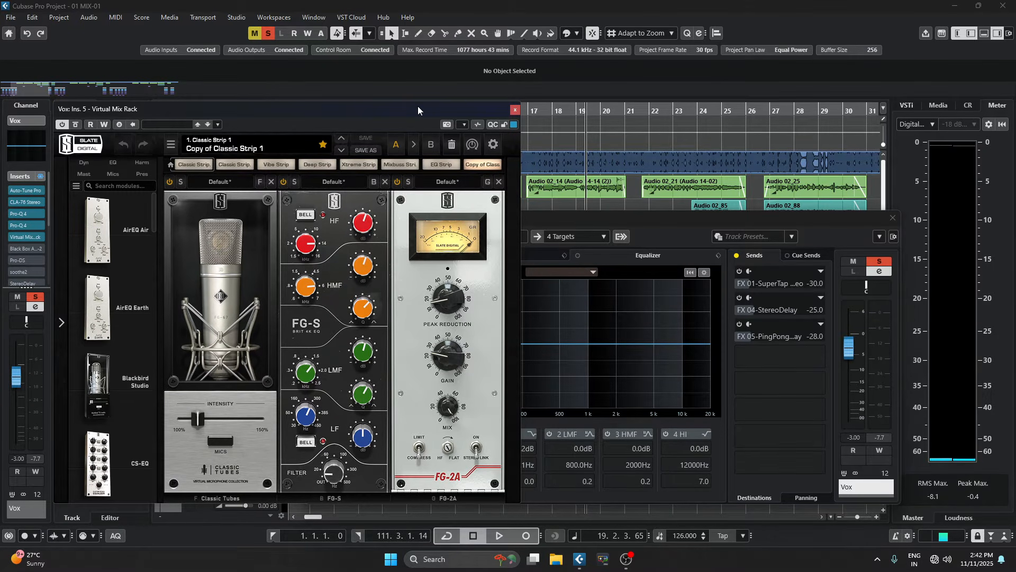
left_click(515, 109)
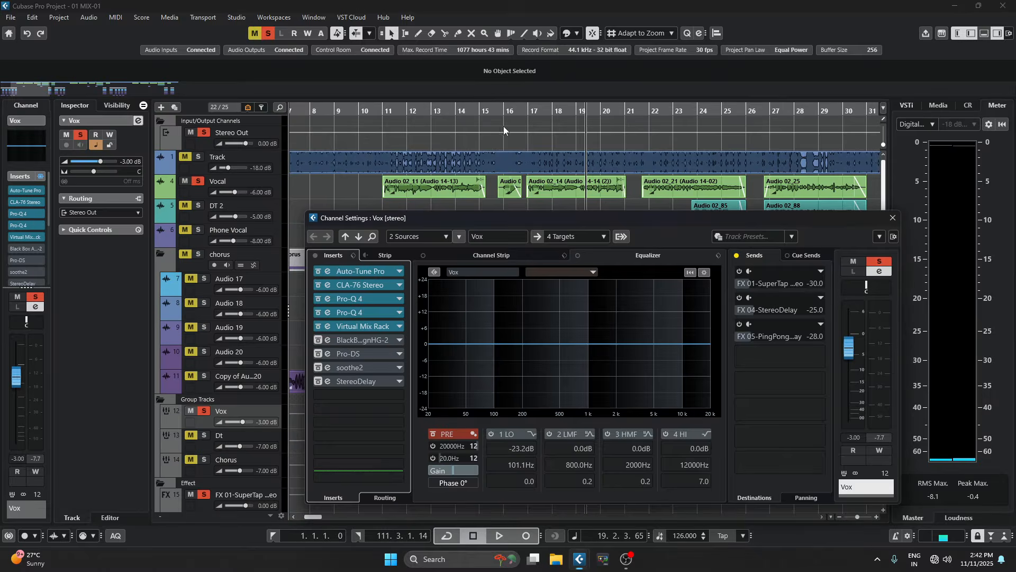
Open the Black Box Analog Design HG-2 insert on the Vox group and return to the start of the vocal passage.
left_click(327, 341)
left_click_drag(350, 197, 352, 261)
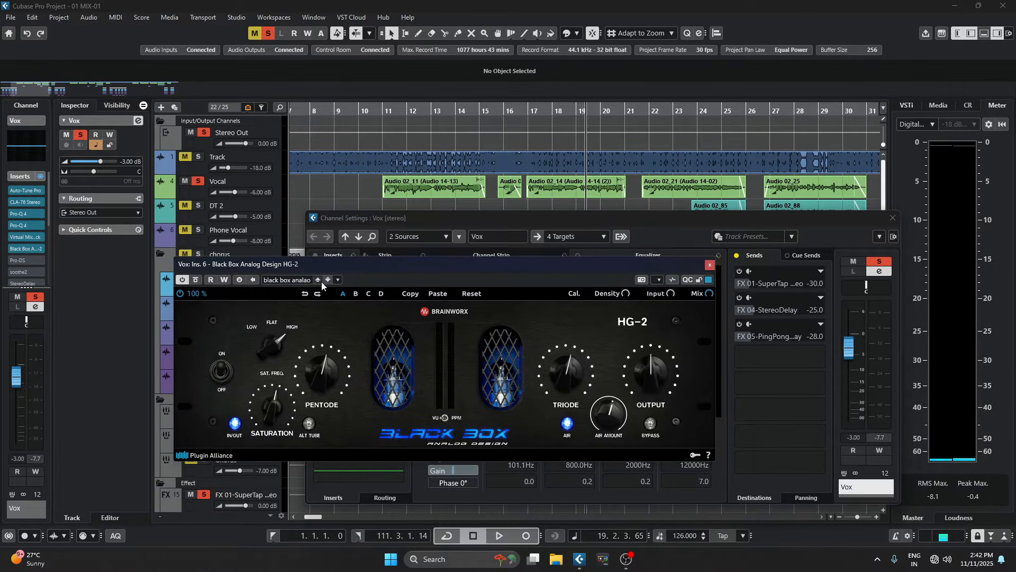
key("KP_0")
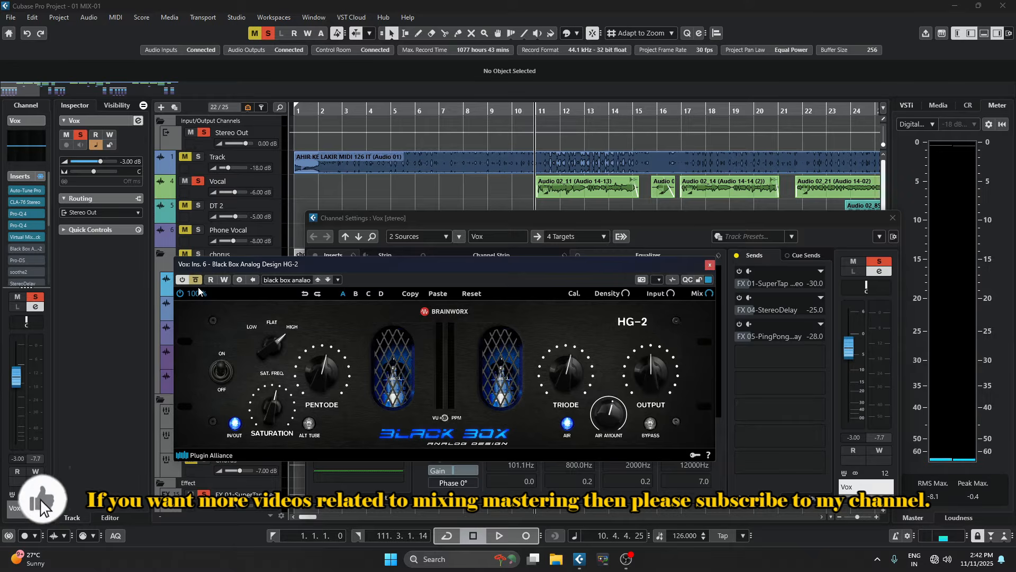
Compare the playing vocal with Black Box Analog Design HG-2 active and bypassed, leave it active and close the plug-in.
key("space")
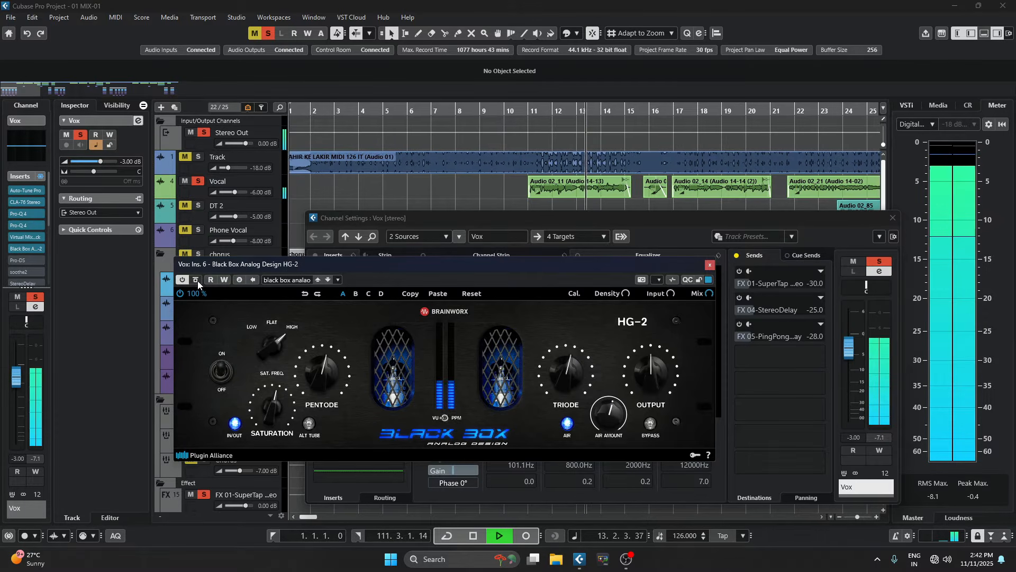
left_click(196, 280)
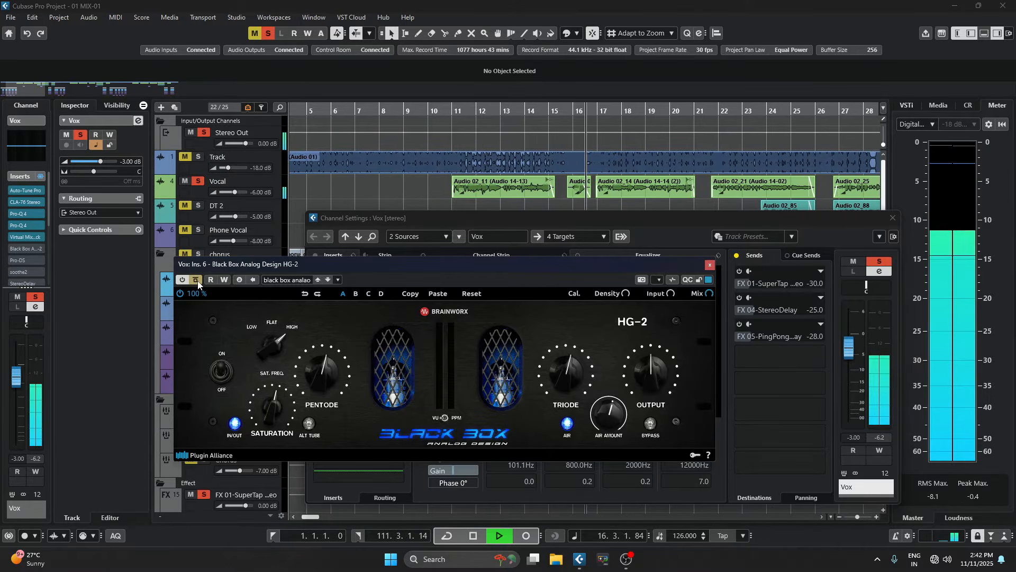
left_click(197, 280)
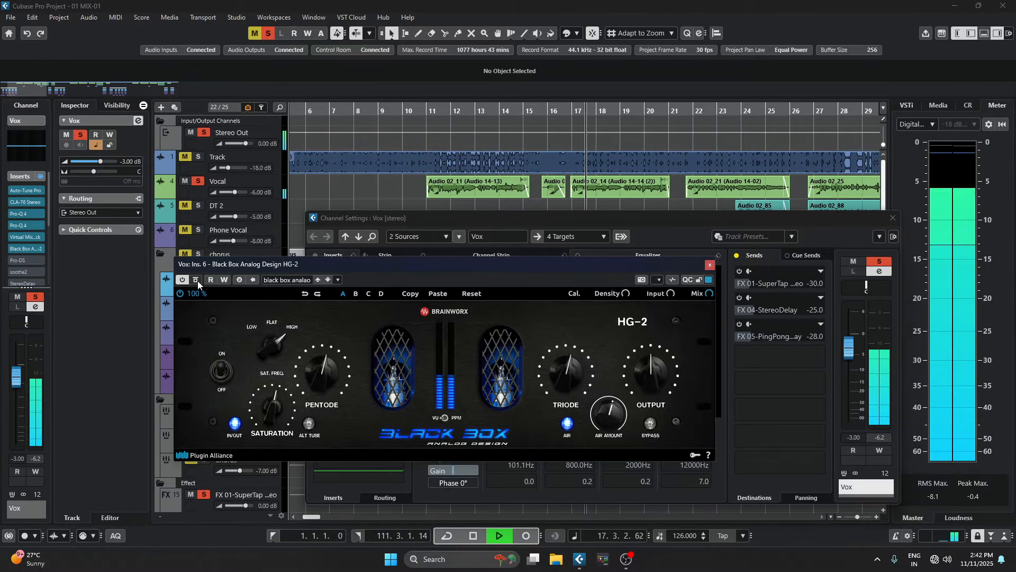
left_click(196, 280)
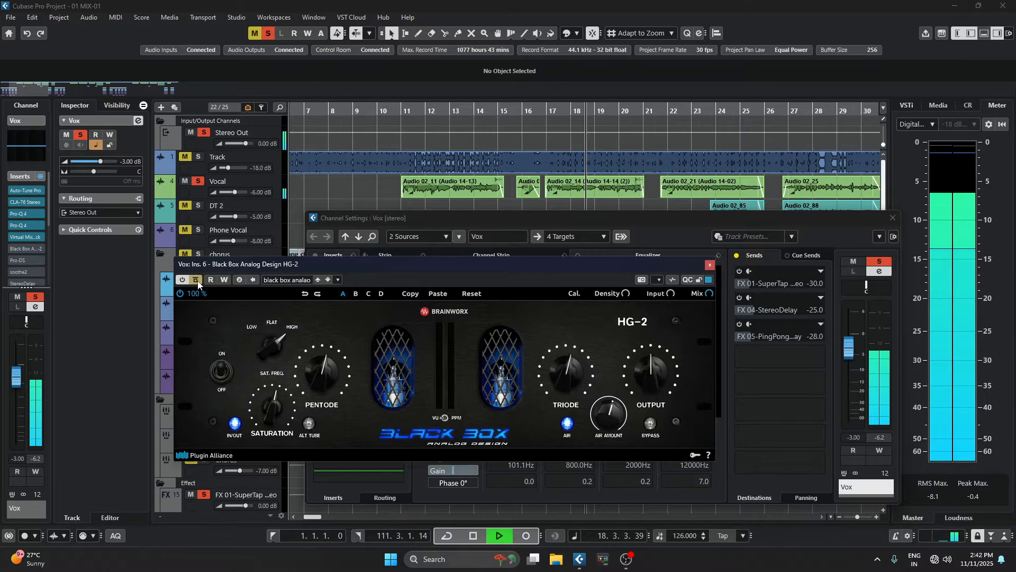
left_click(197, 280)
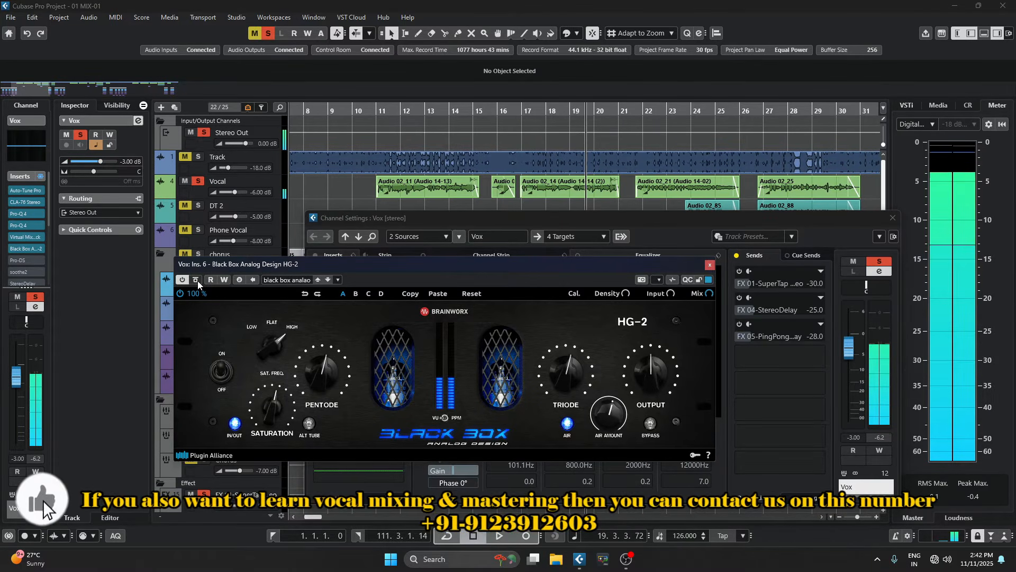
key("space")
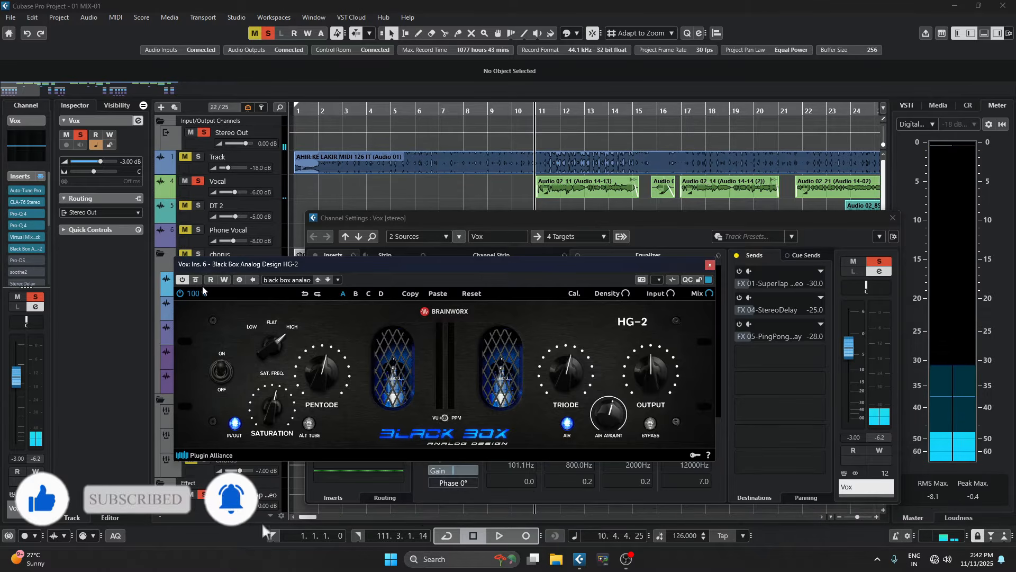
left_click_drag(330, 274, 317, 277)
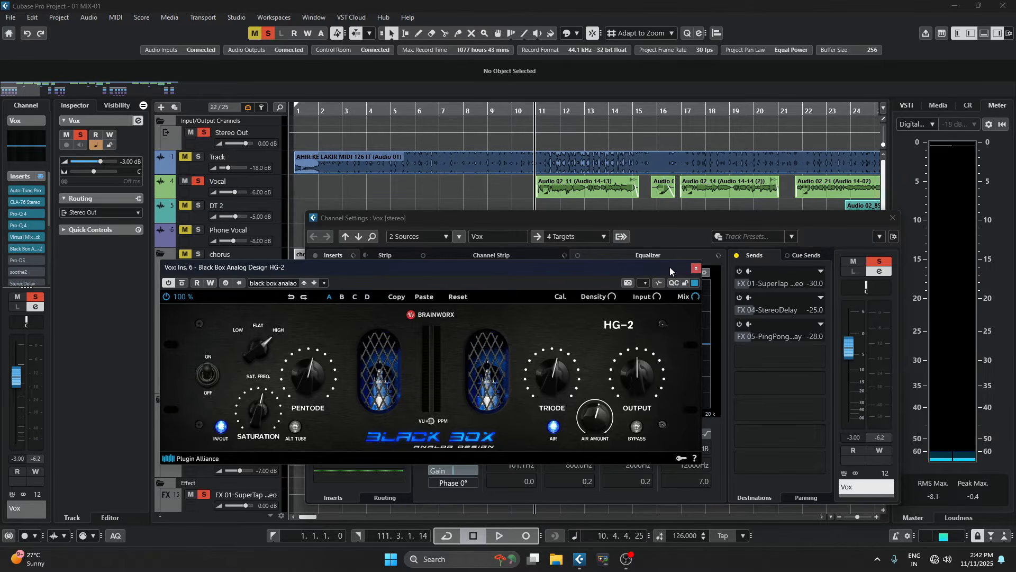
left_click(696, 268)
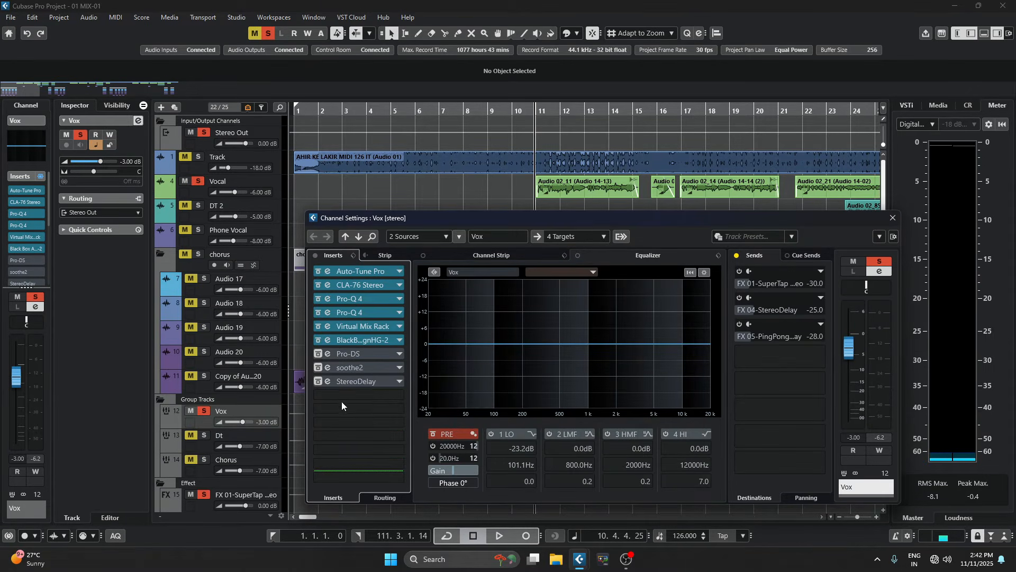
Re-enable the Pro-DS de-esser on the Vox group and play the vocal passage with its settings open.
left_click(317, 354)
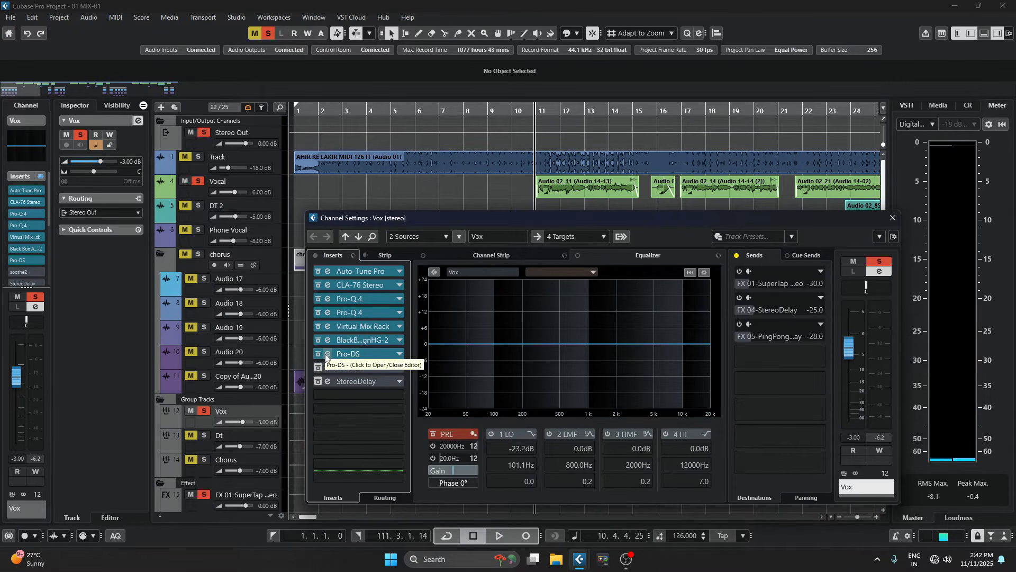
left_click(327, 354)
left_click_drag(499, 201, 377, 252)
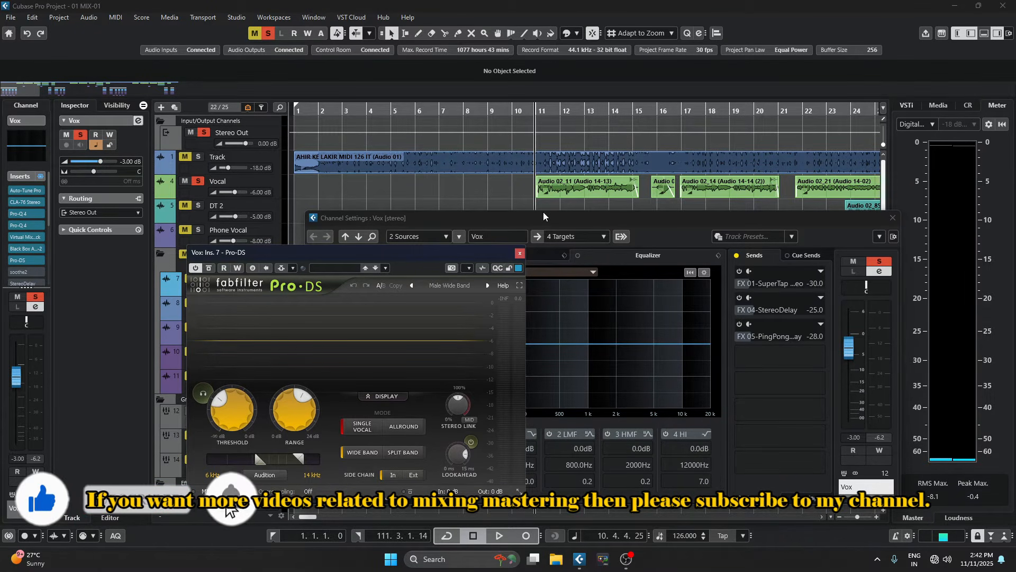
key("space")
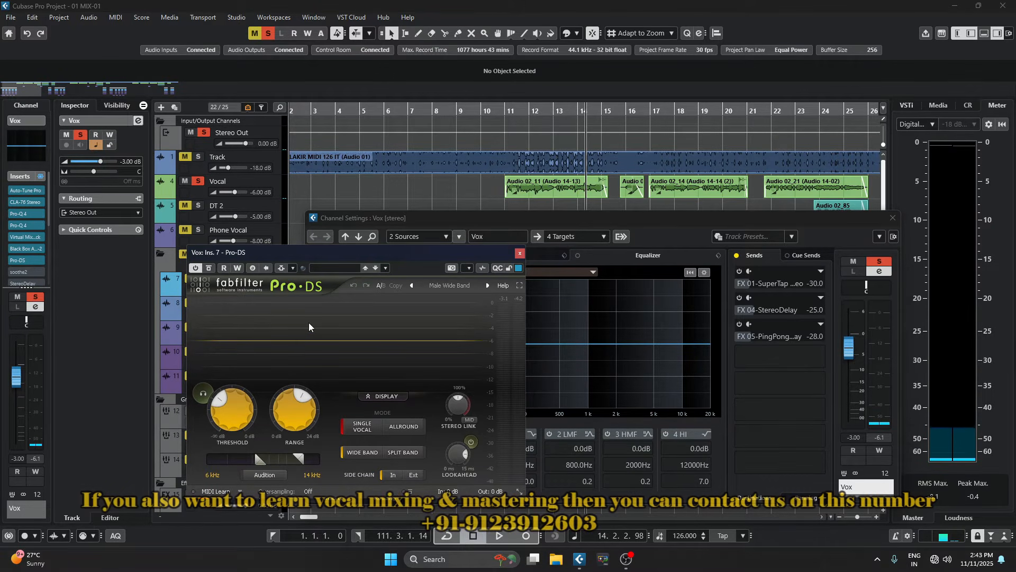
key("KP_Add")
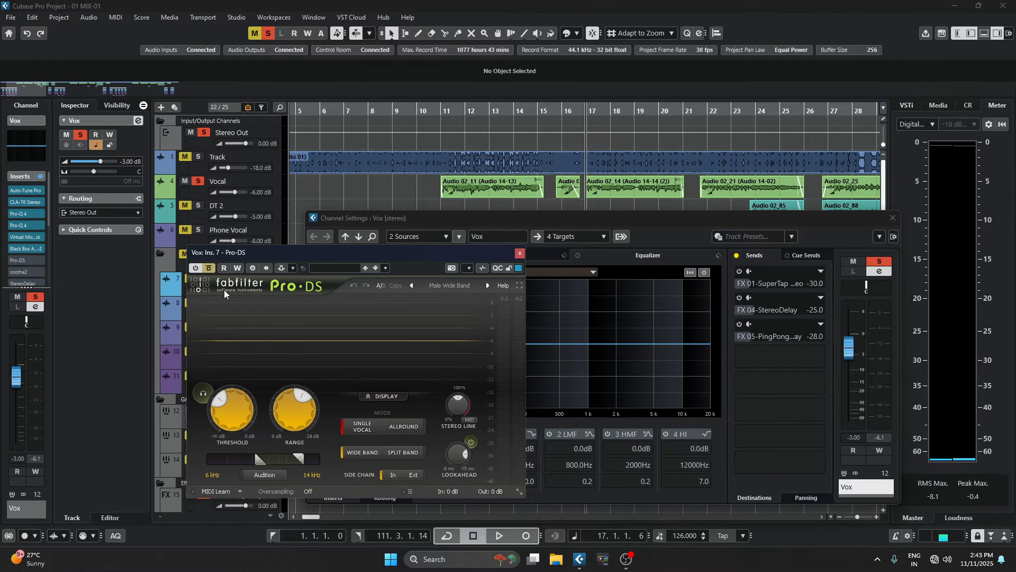
Compare the playing vocal with Pro-DS bypassed and active, leave it active and close the plug-in.
key("space")
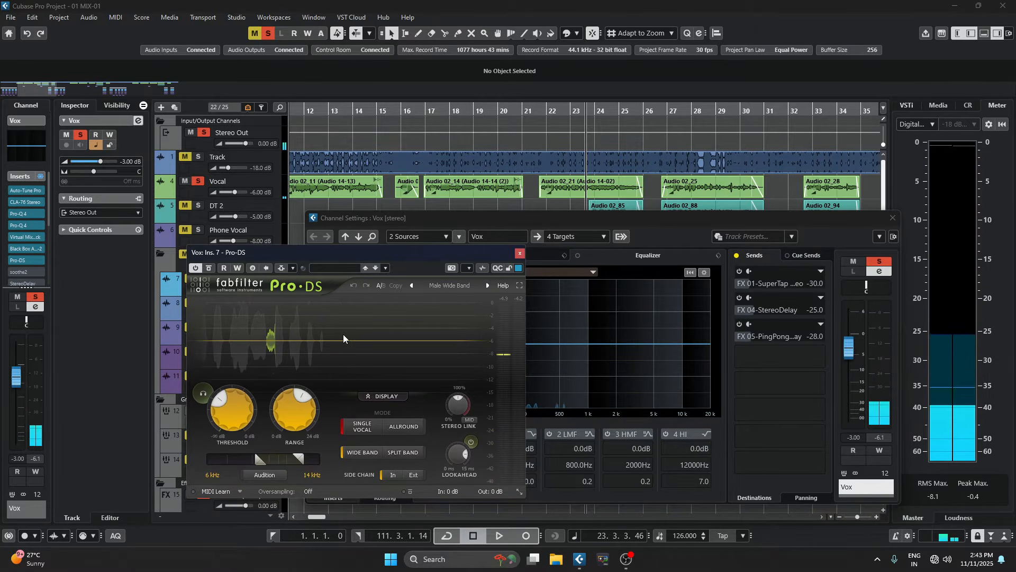
key("Escape")
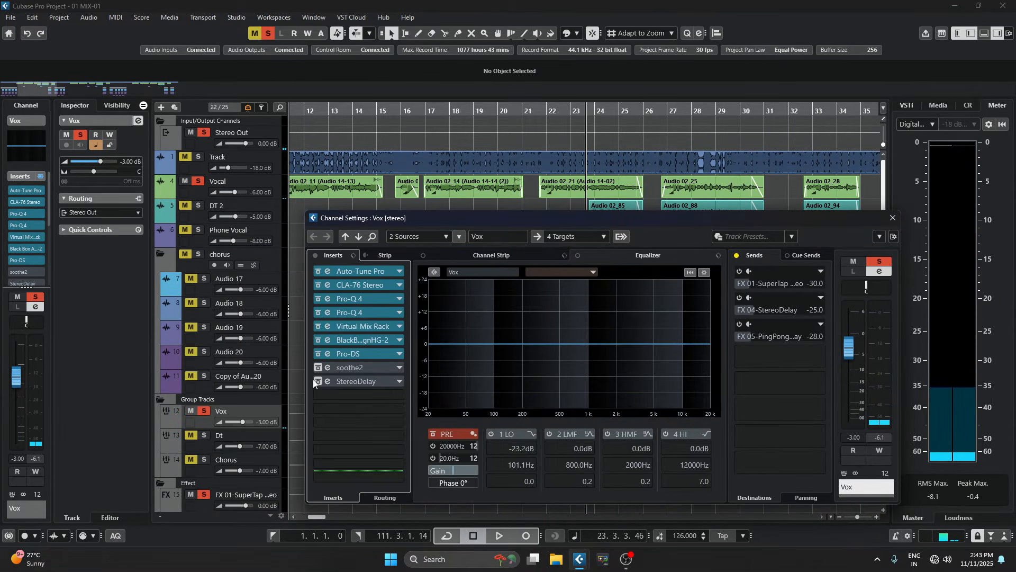
Re-enable the soothe2 insert on the Vox group with its settings open and return to the start of the vocal passage.
left_click(324, 370)
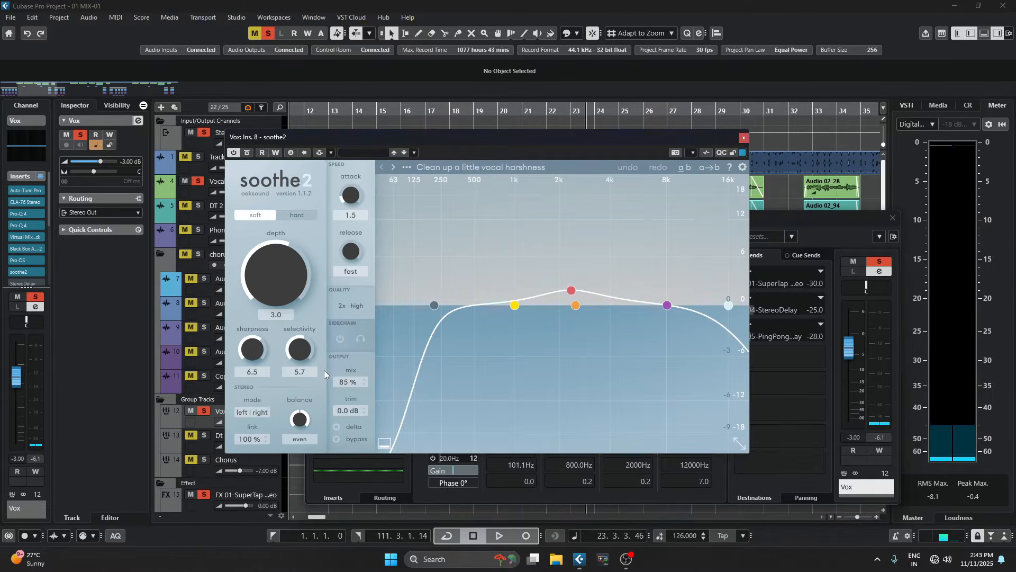
left_click_drag(459, 138, 348, 205)
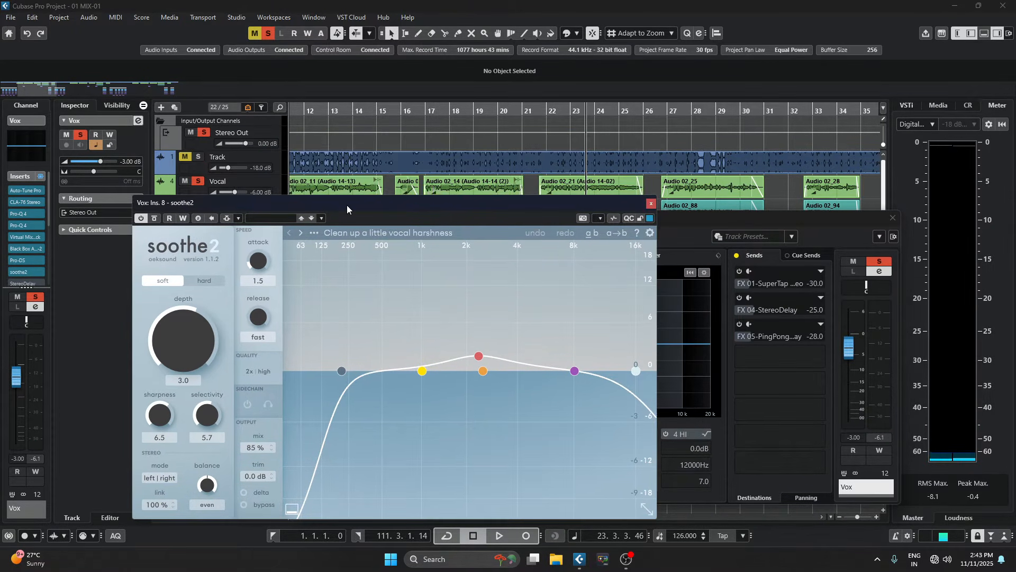
key("KP_Subtract")
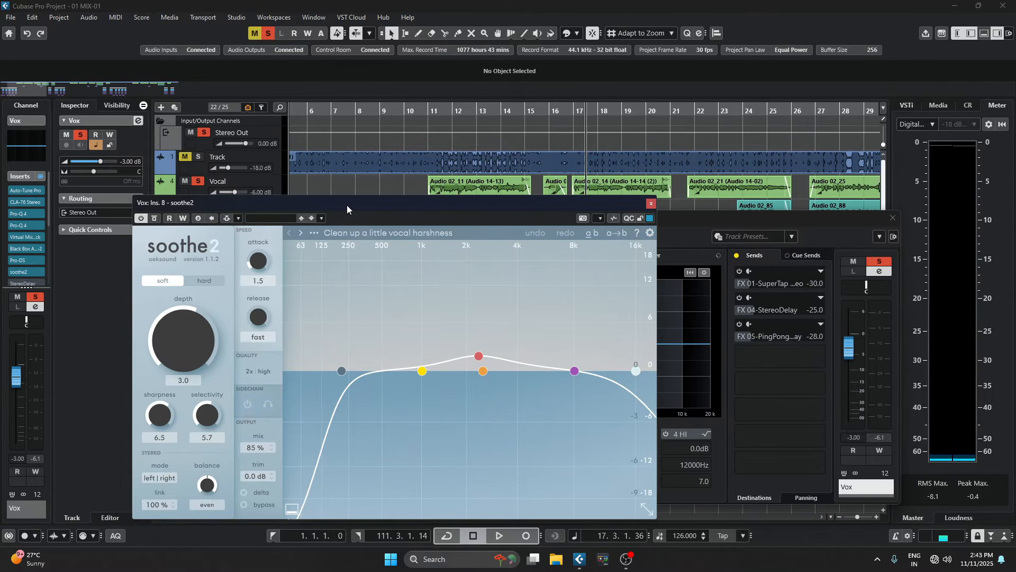
Compare the playing vocal with soothe2 bypassed and active, leave it active and close the plug-in.
left_click(154, 218)
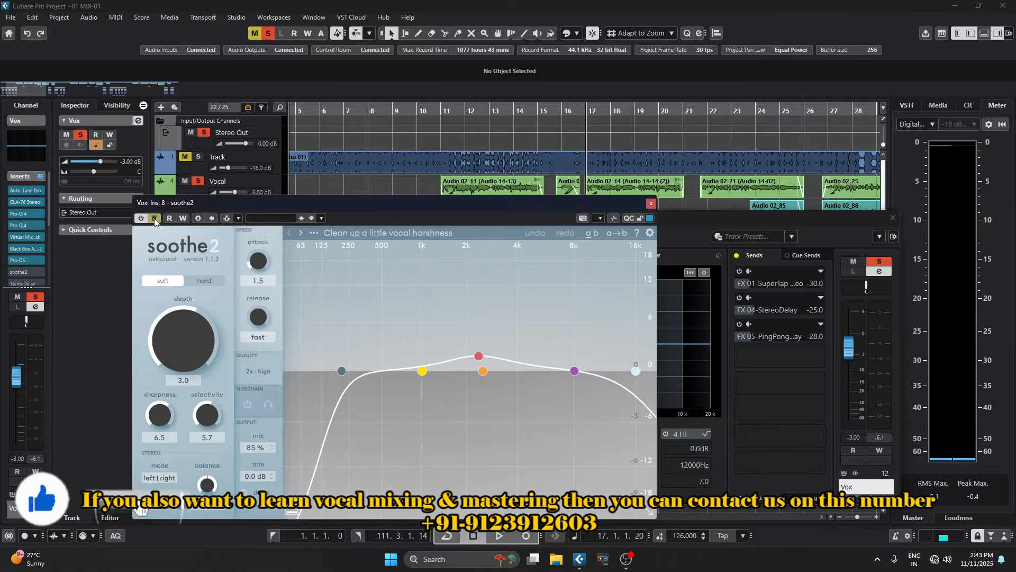
key("space")
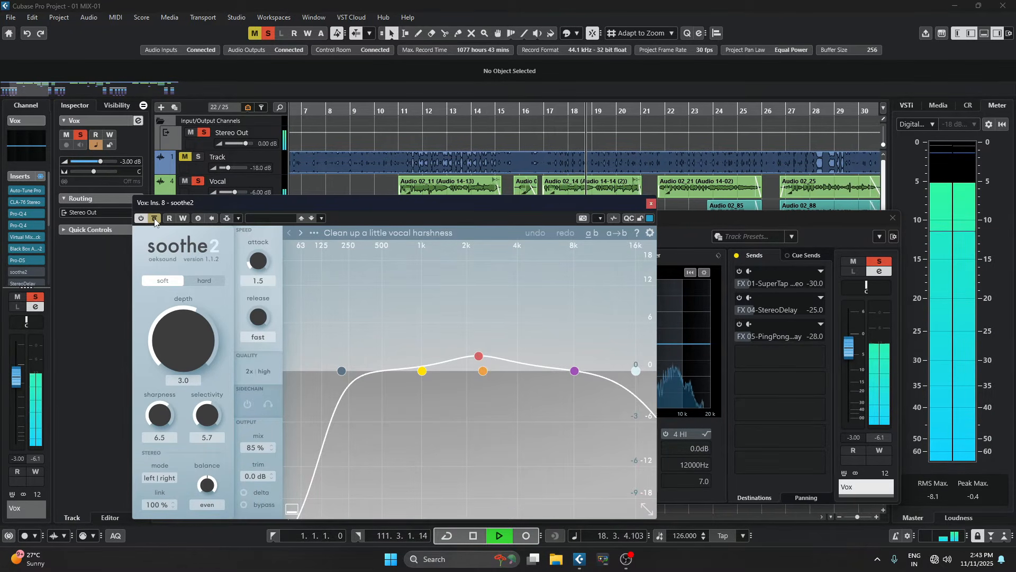
left_click(154, 218)
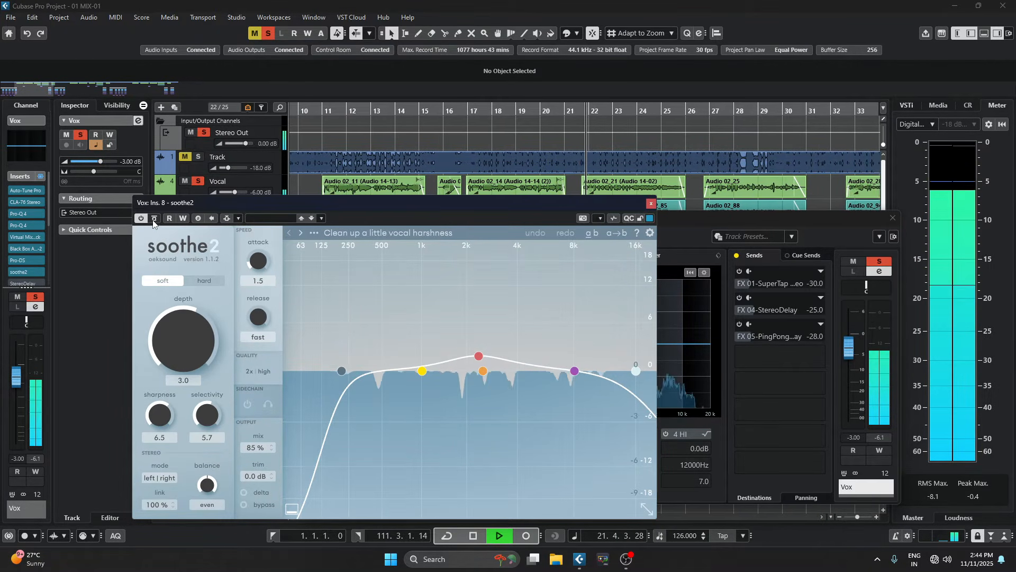
left_click(154, 218)
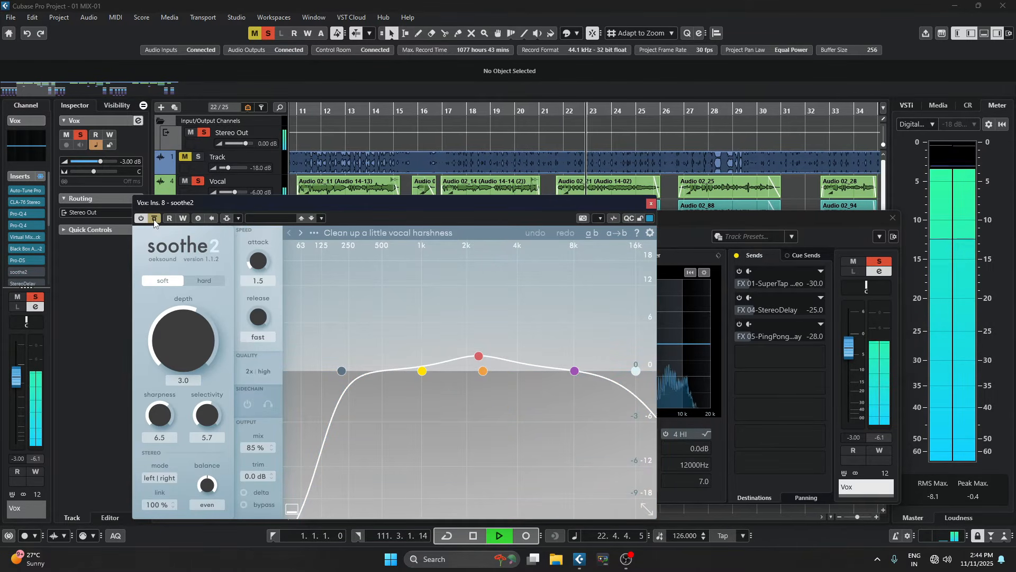
left_click(155, 218)
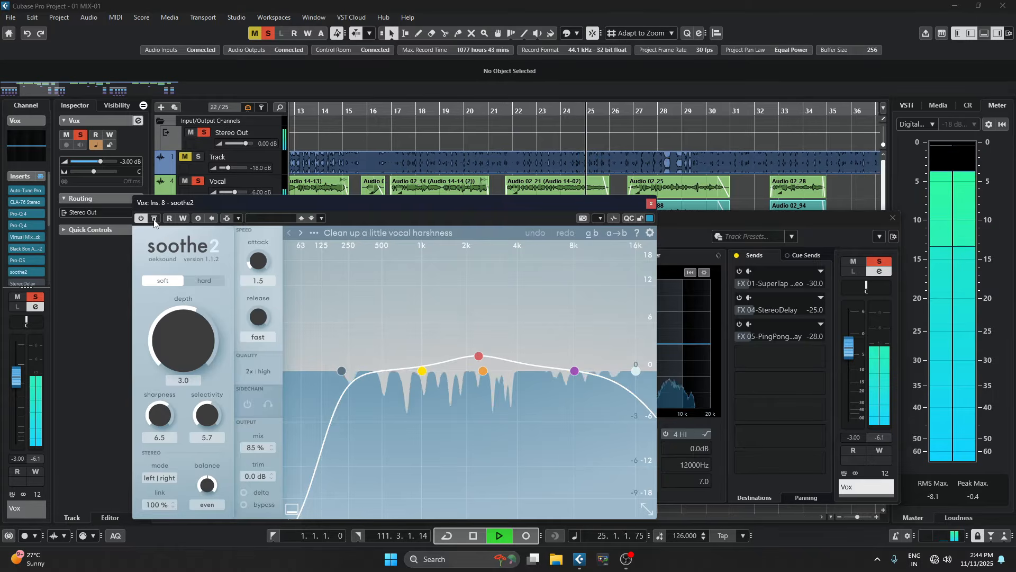
key("space")
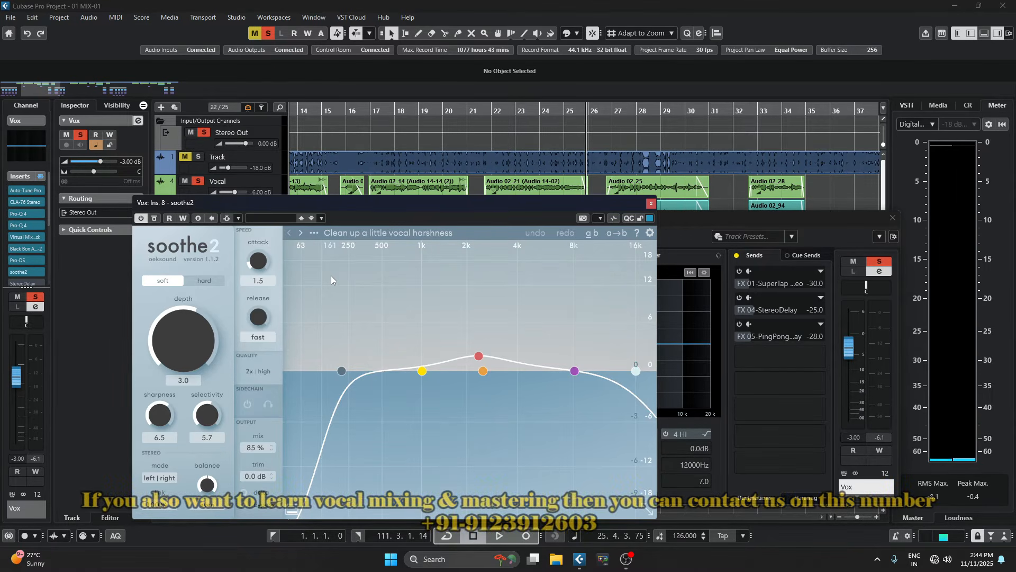
left_click(651, 204)
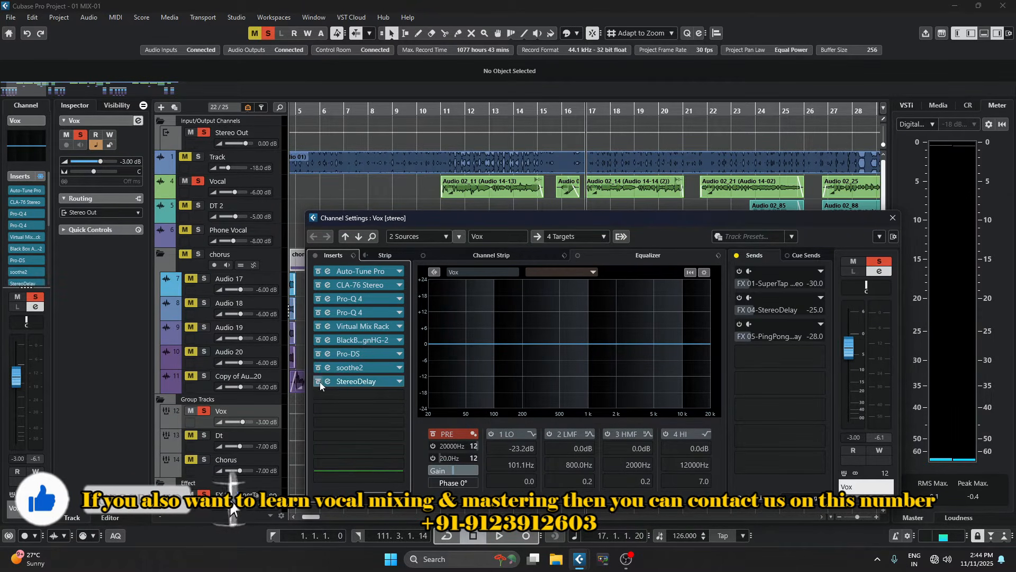
Open the Vox group's StereoDelay insert, compare the playing vocal with it bypassed and active, leave it active and close the channel settings.
left_click(326, 381)
left_click_drag(419, 165, 352, 216)
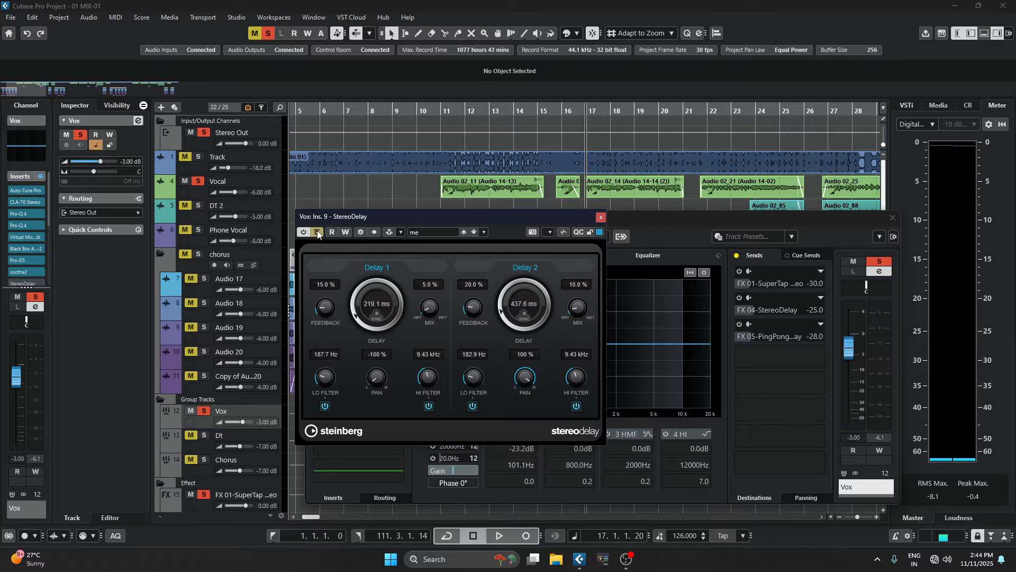
key("space")
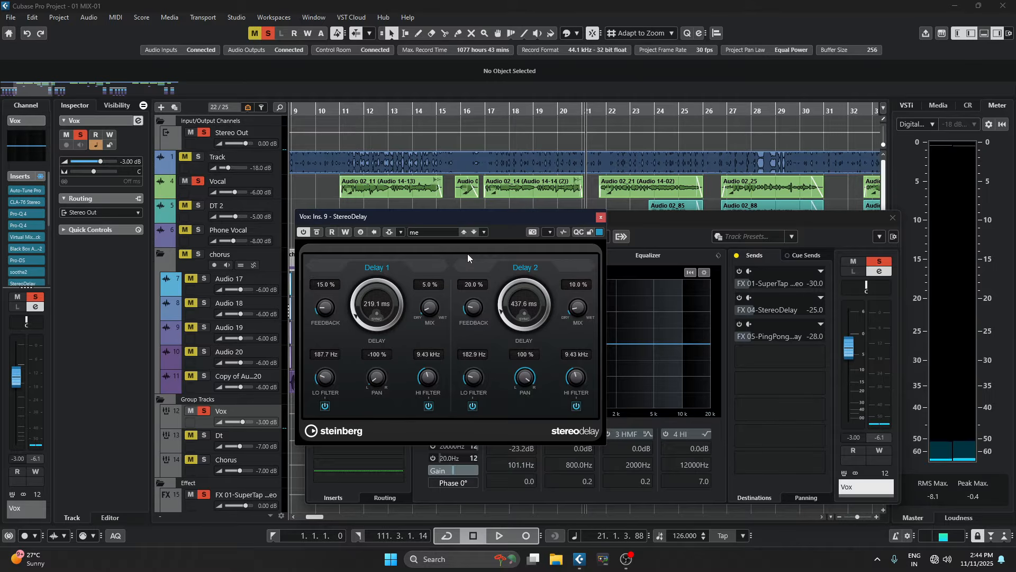
left_click(601, 216)
left_click(898, 218)
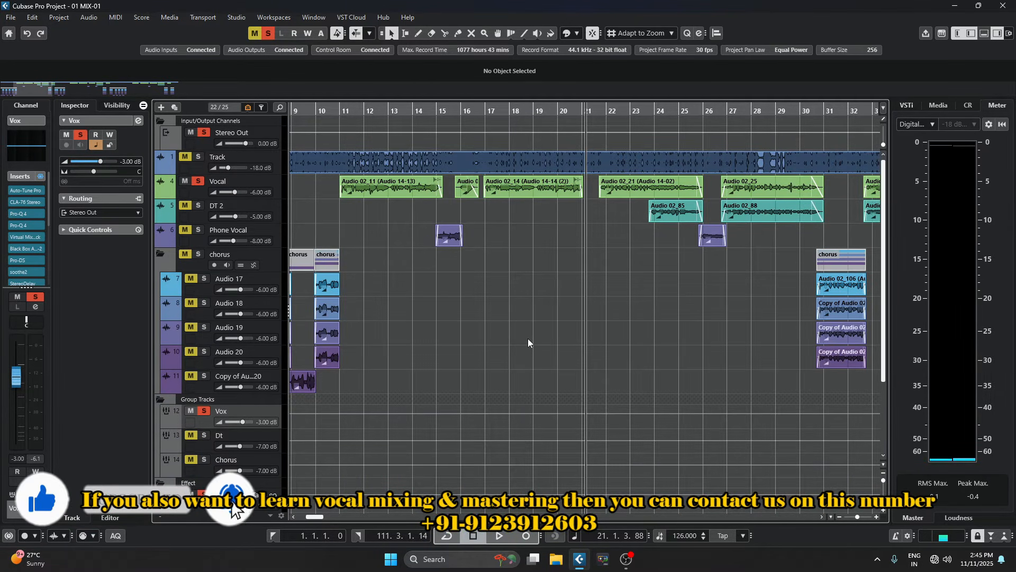
Solo the Dt group and play the passage from about bar 21 where the DT 2 double joins the lead vocal.
left_click(205, 435)
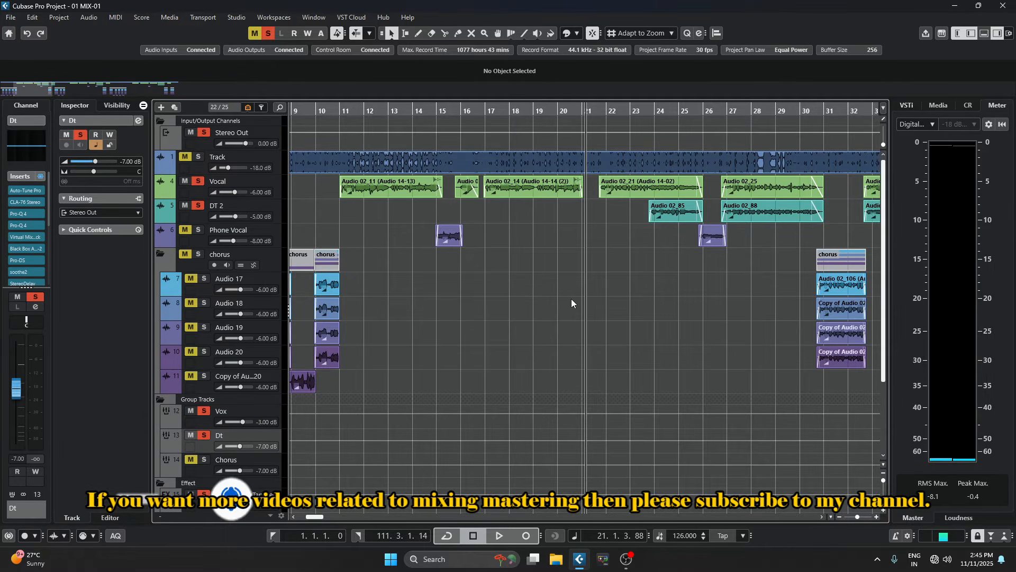
key("space")
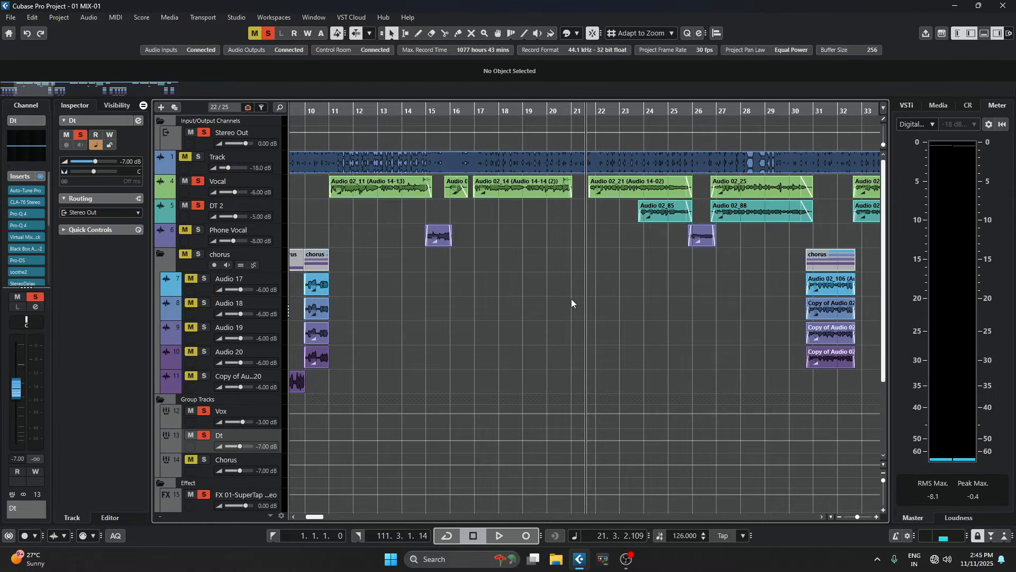
key("space")
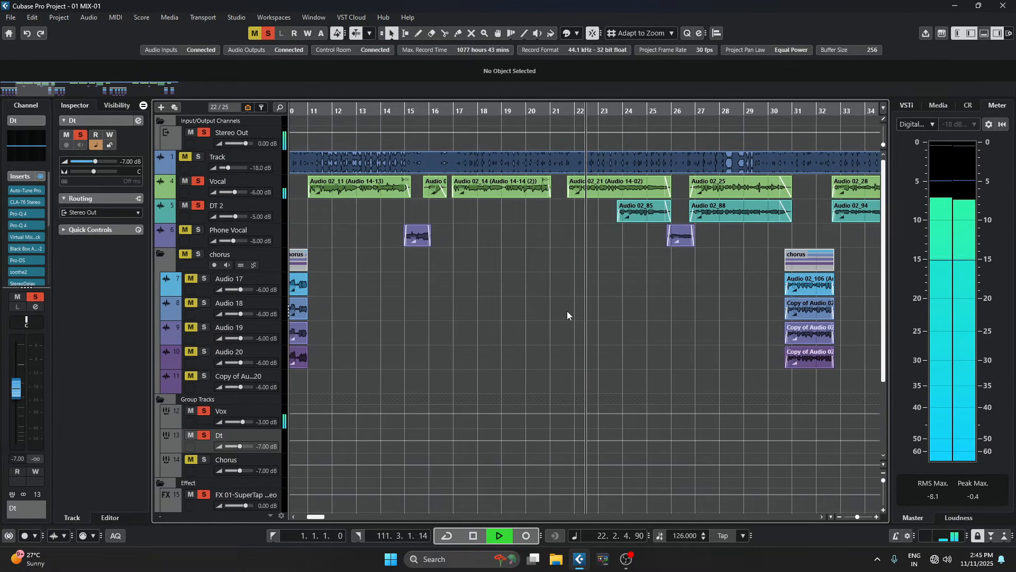
scroll(546, 299, "down", 5)
scroll(533, 275, "up", 5)
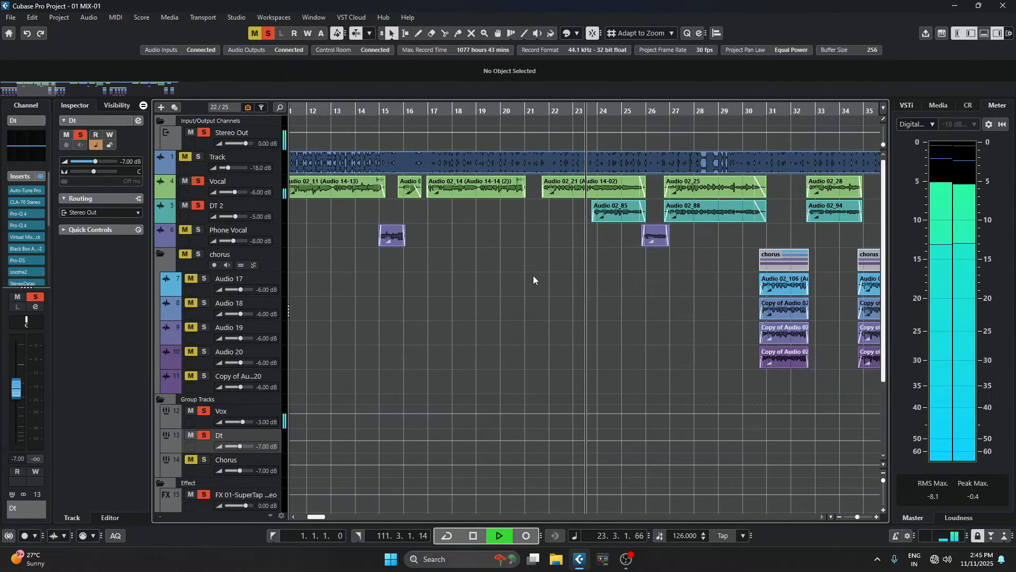
scroll(532, 280, "down", 5)
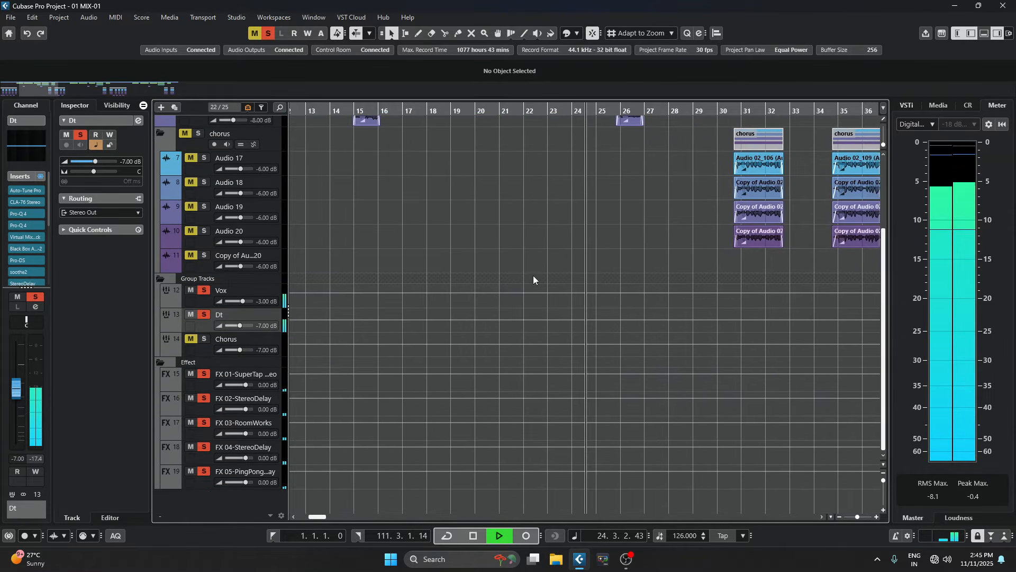
scroll(533, 275, "up", 5)
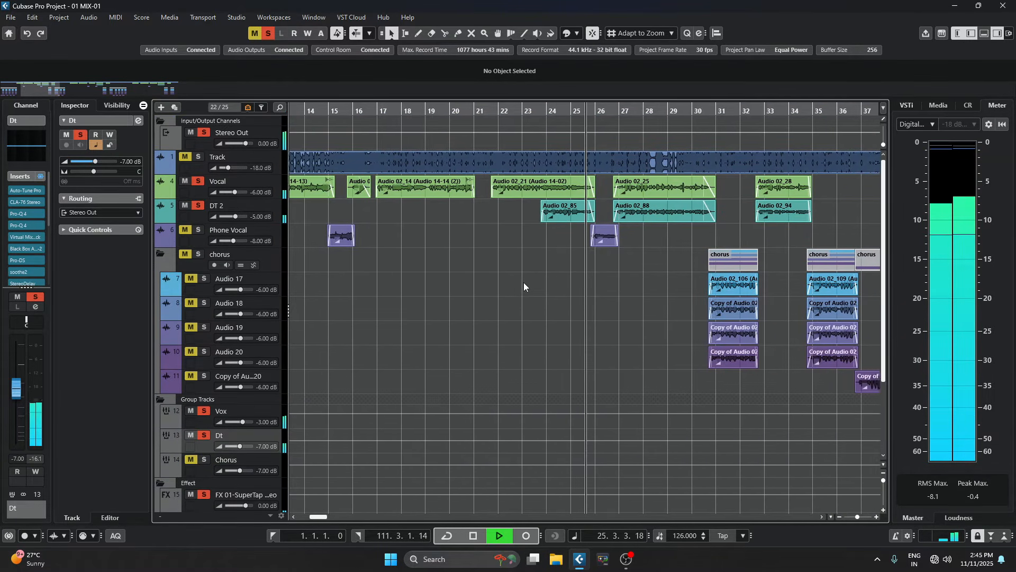
key("space")
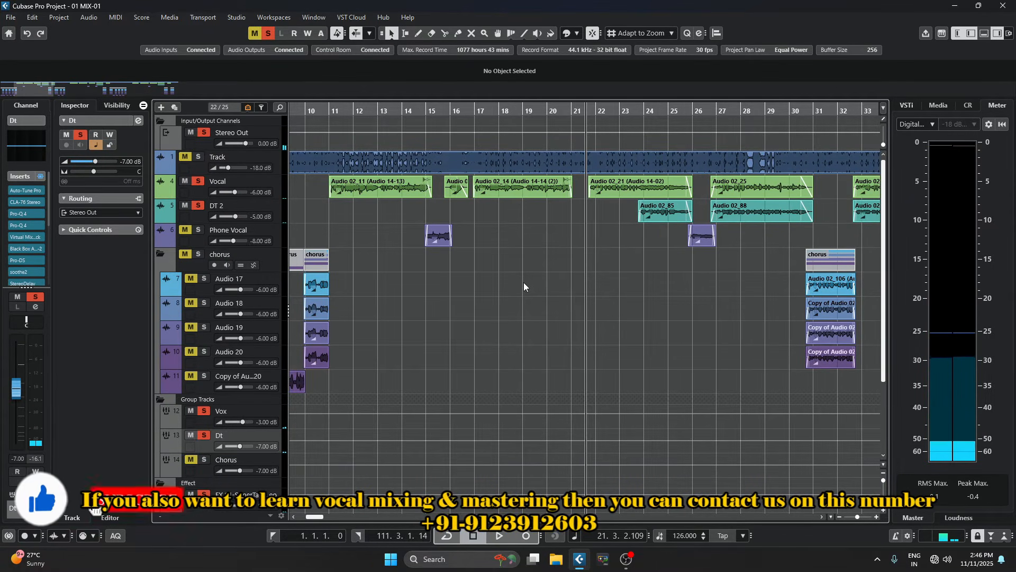
Examine the inserts and sends in the Dt group's channel settings and compare them with the Vox group's.
key("e")
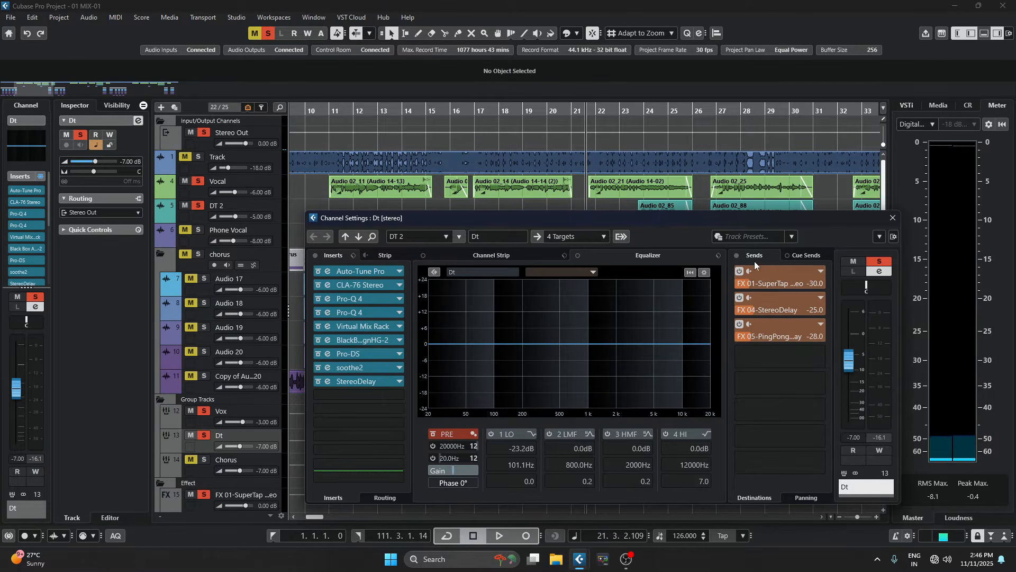
left_click(893, 218)
left_click(206, 420)
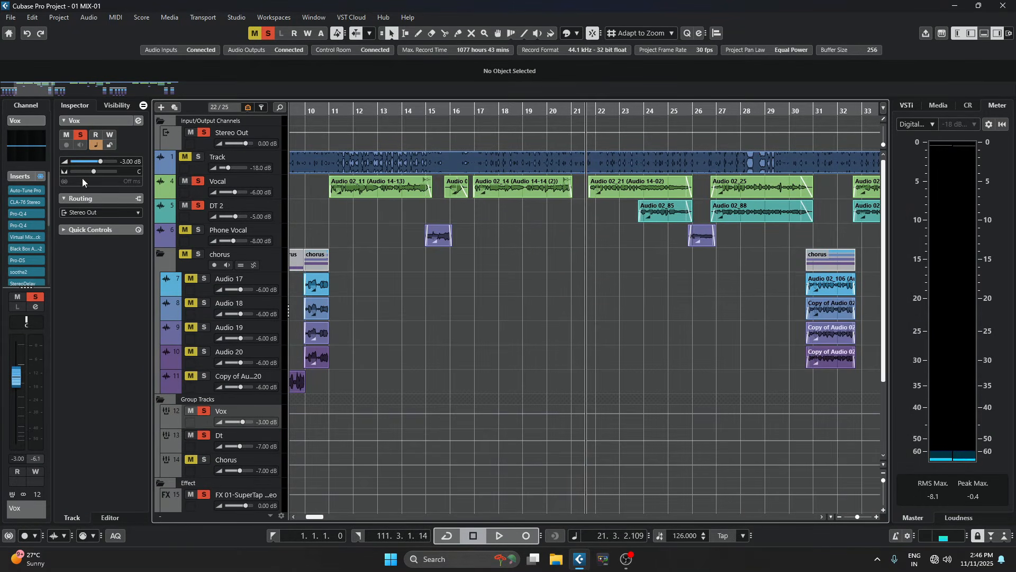
left_click(139, 122)
key("e")
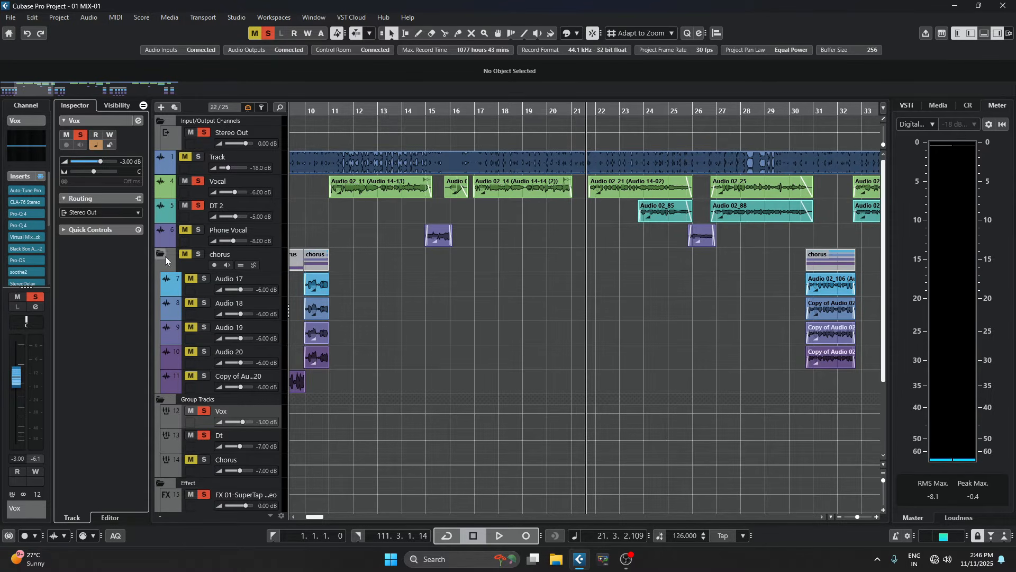
Solo the Phone Vocal track and play the vocals from bar 14.
left_click(202, 242)
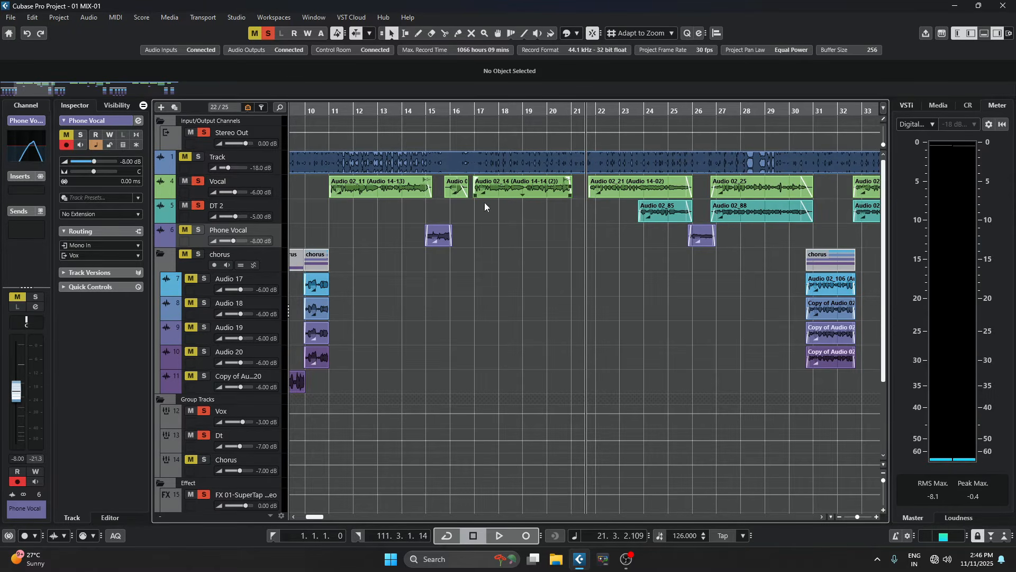
left_click(198, 230)
left_click(403, 111)
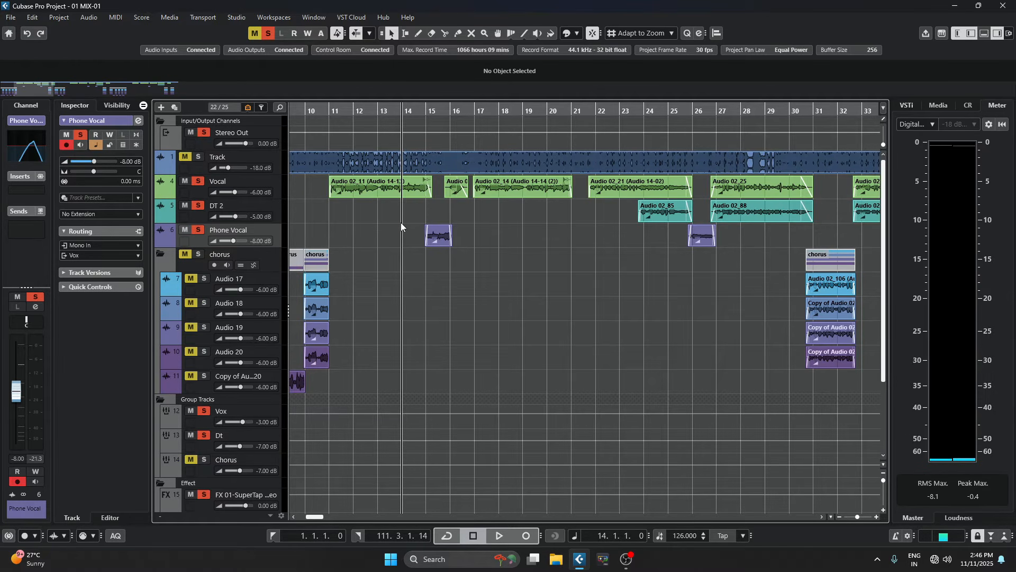
key("space")
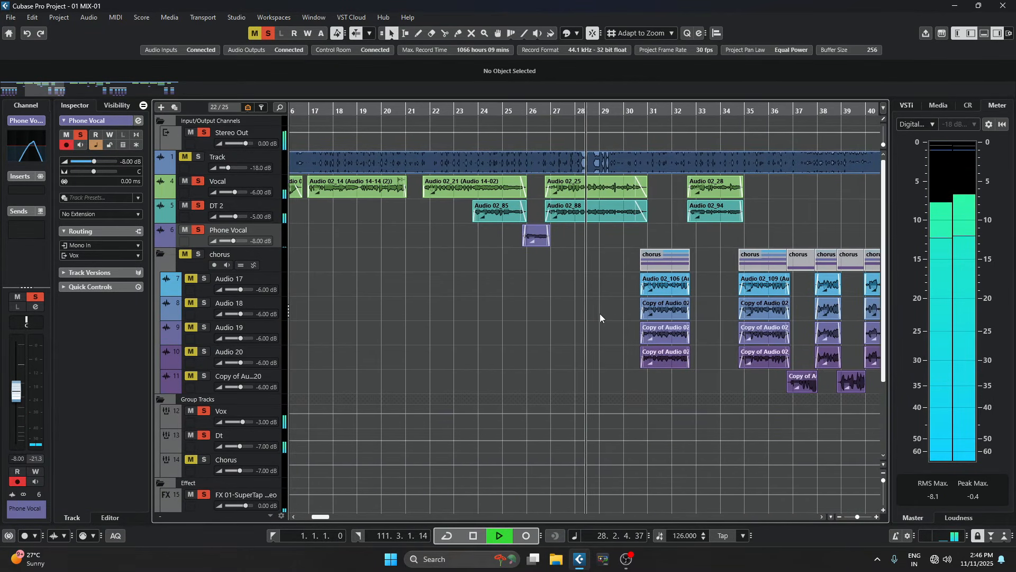
key("KP_0")
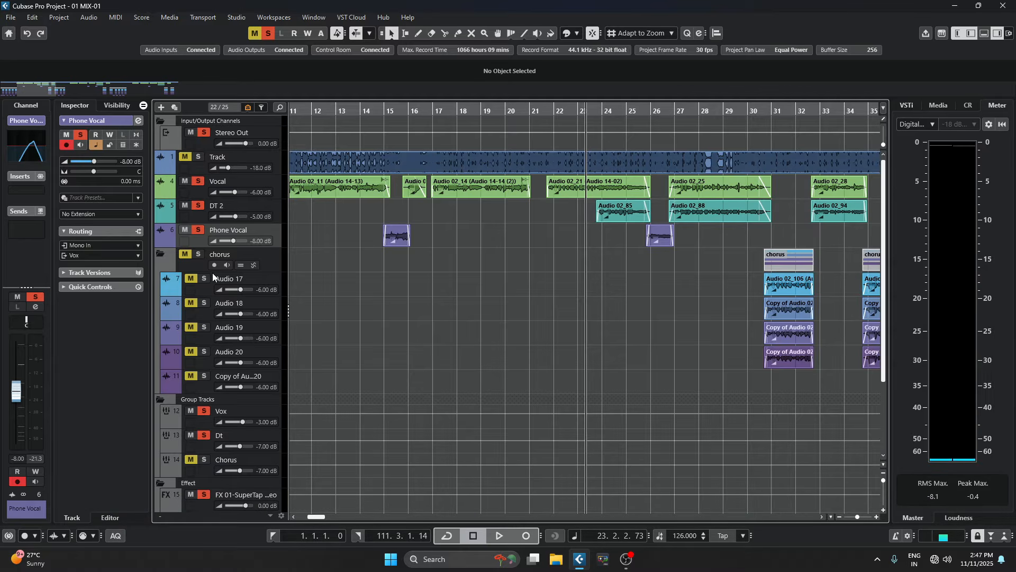
Solo the chorus folder with all its tracks and select Audio 17 to check its output routing.
left_click(199, 254)
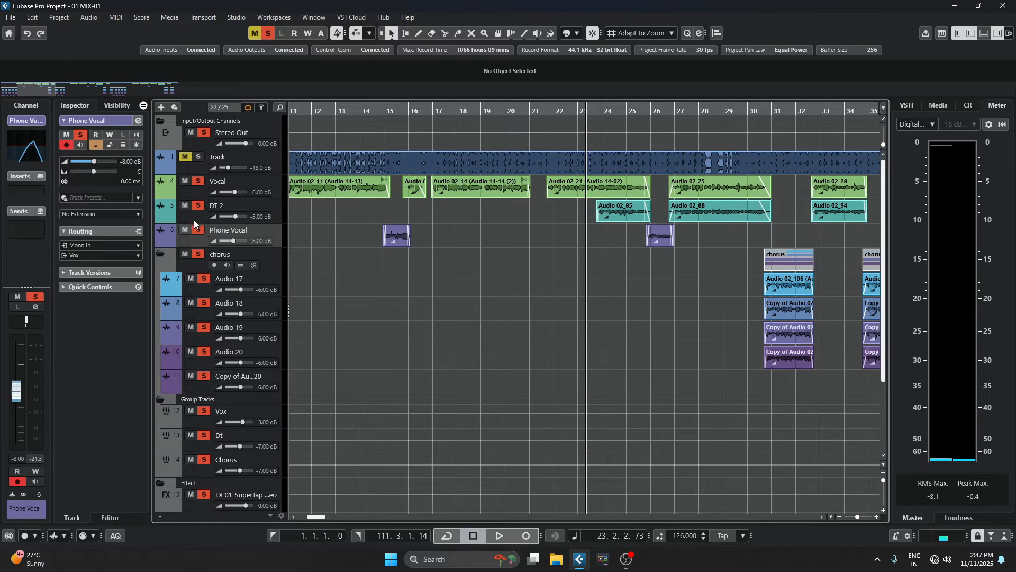
left_click(196, 288)
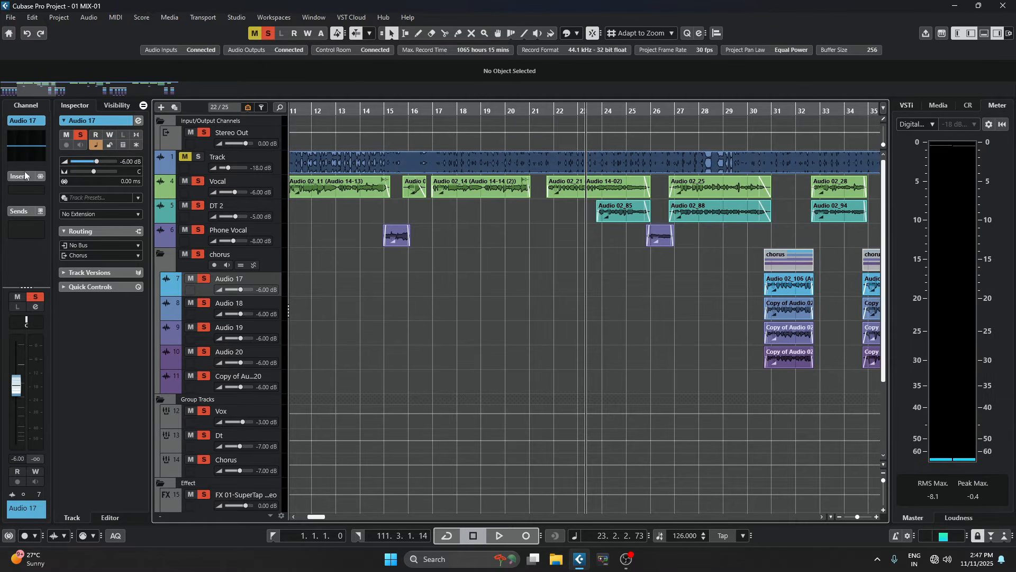
Select the Chorus group and examine the inserts and sends in its channel settings.
left_click(209, 471)
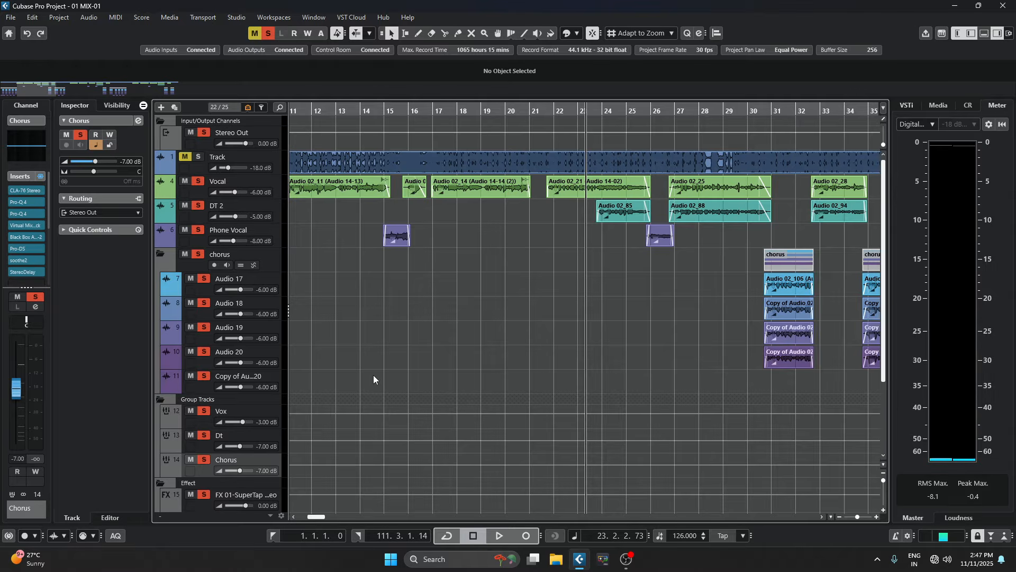
left_click(138, 121)
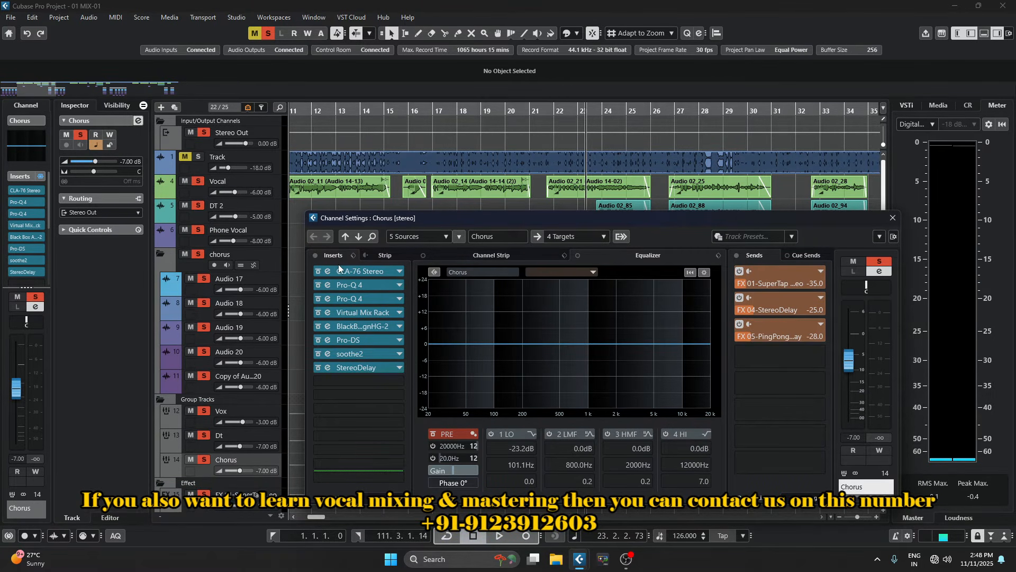
left_click(893, 218)
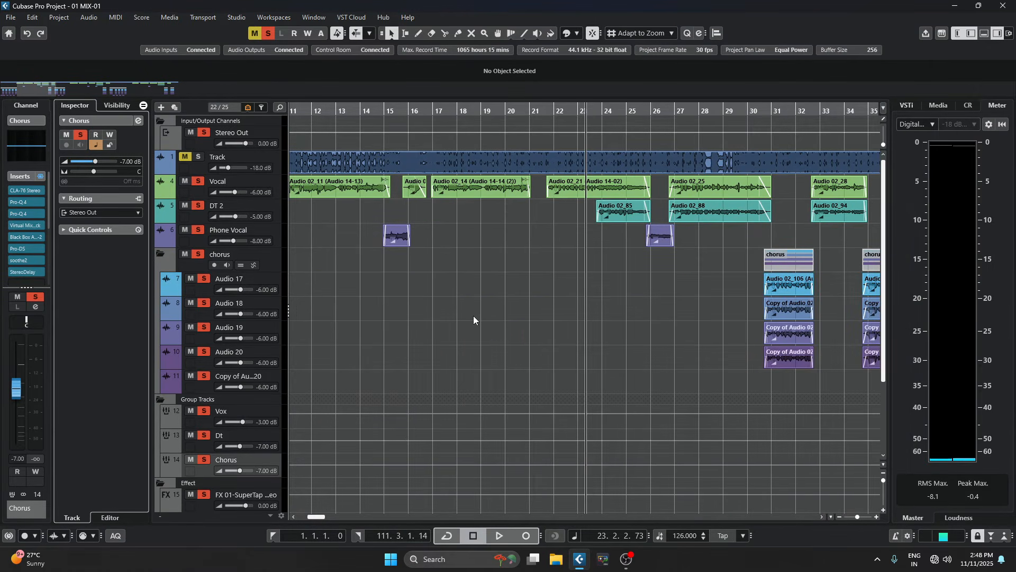
Play the soloed chorus vocals from bar 34 and stop after a few bars.
key("KP_Add")
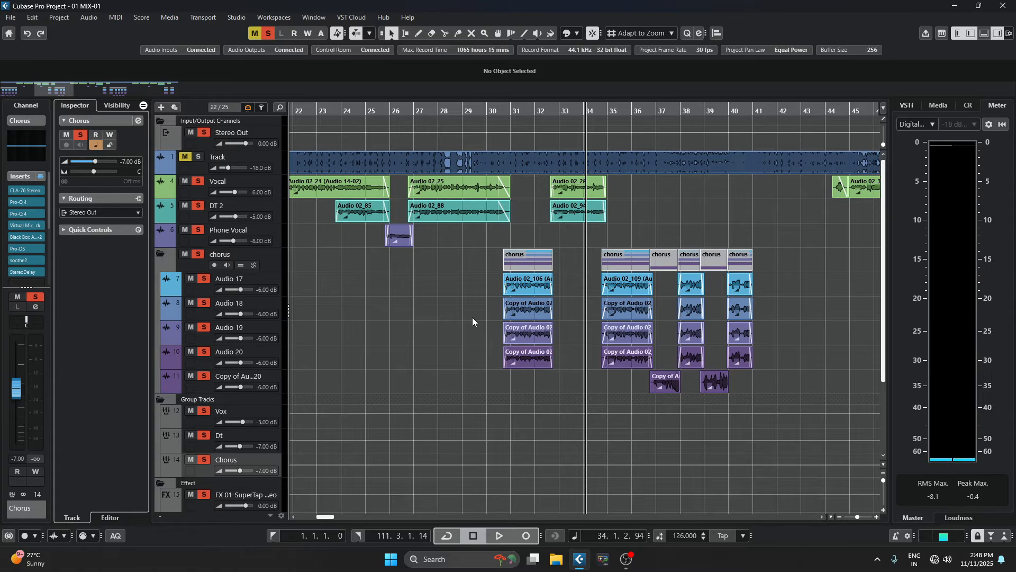
key("space")
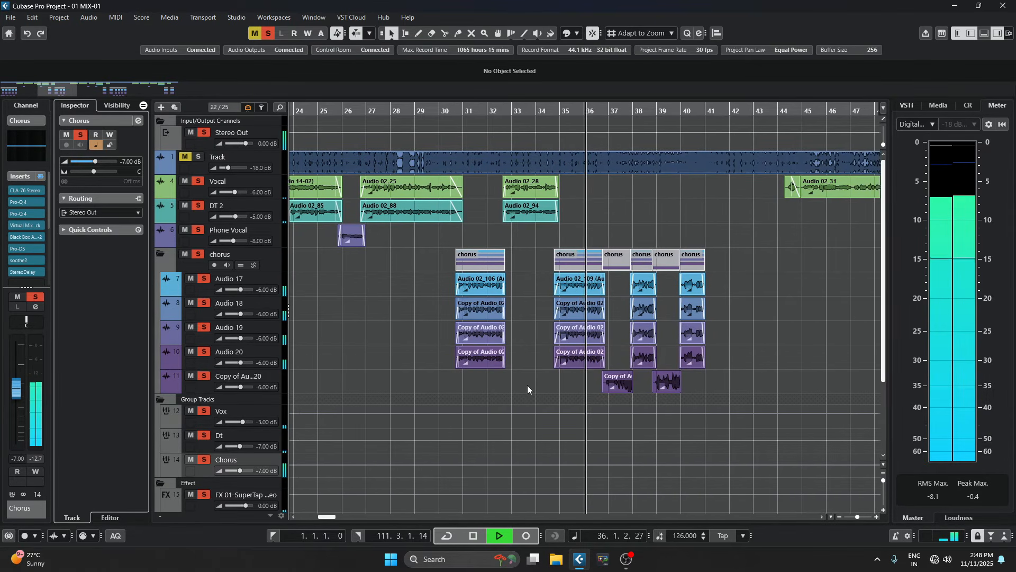
key("space")
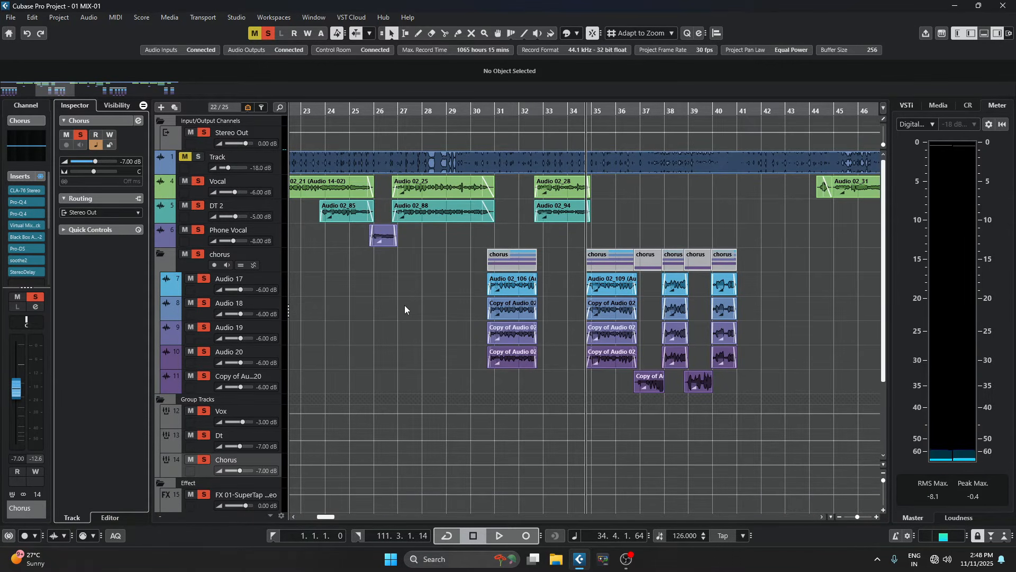
Move the playhead back to bar 16.
key("KP_Subtract")
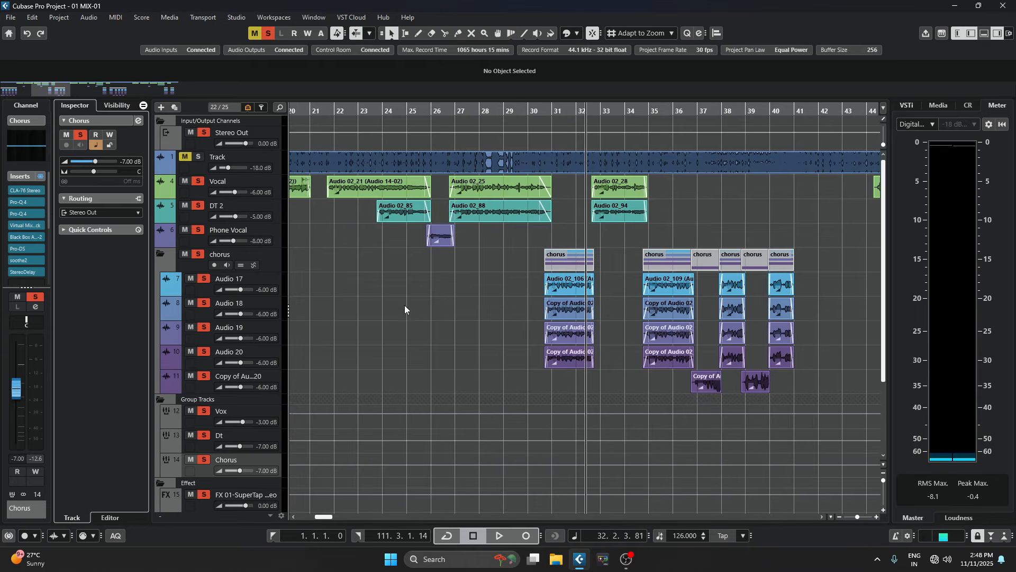
key("KP_Subtract")
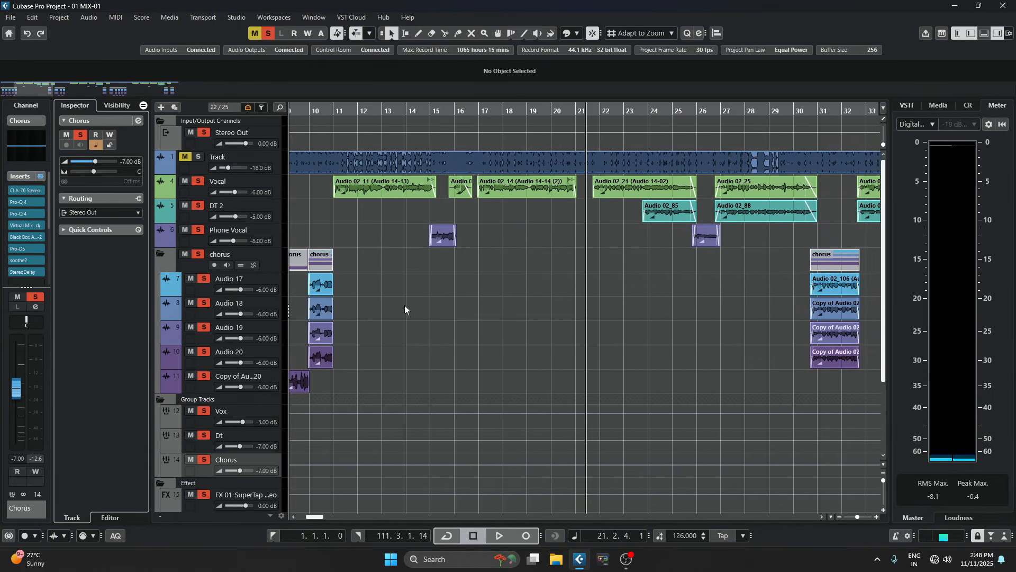
key("KP_Subtract")
key("KP_Add")
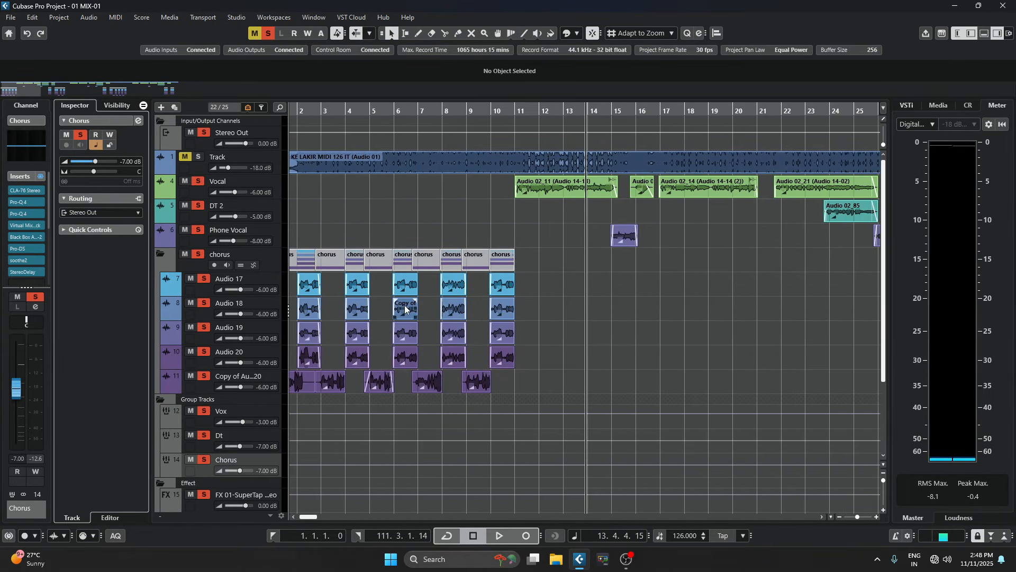
key("KP_Subtract")
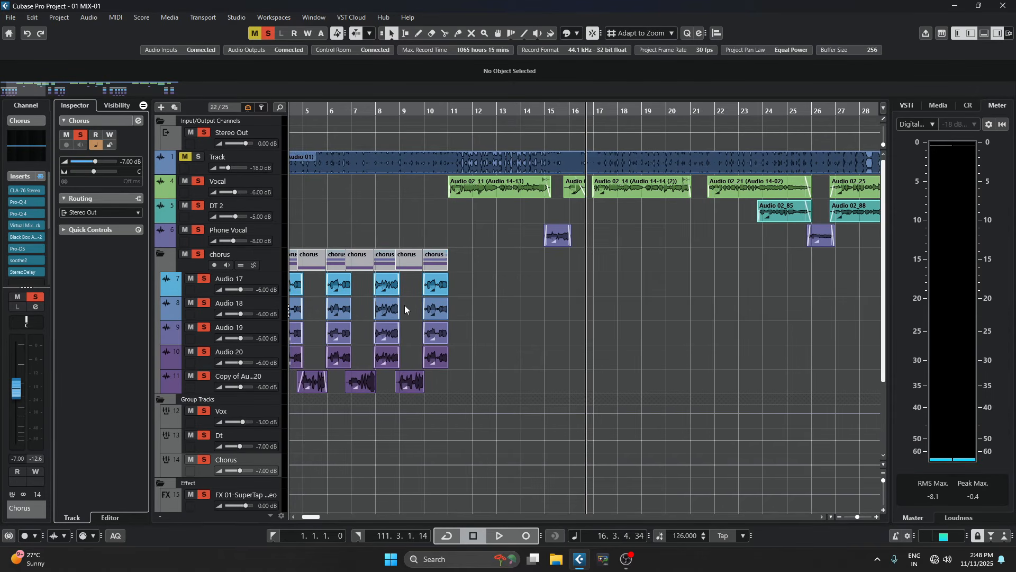
Examine the SuperTap 6-Taps insert on the FX 01 track and its factory preset list.
scroll(609, 351, "down", 5)
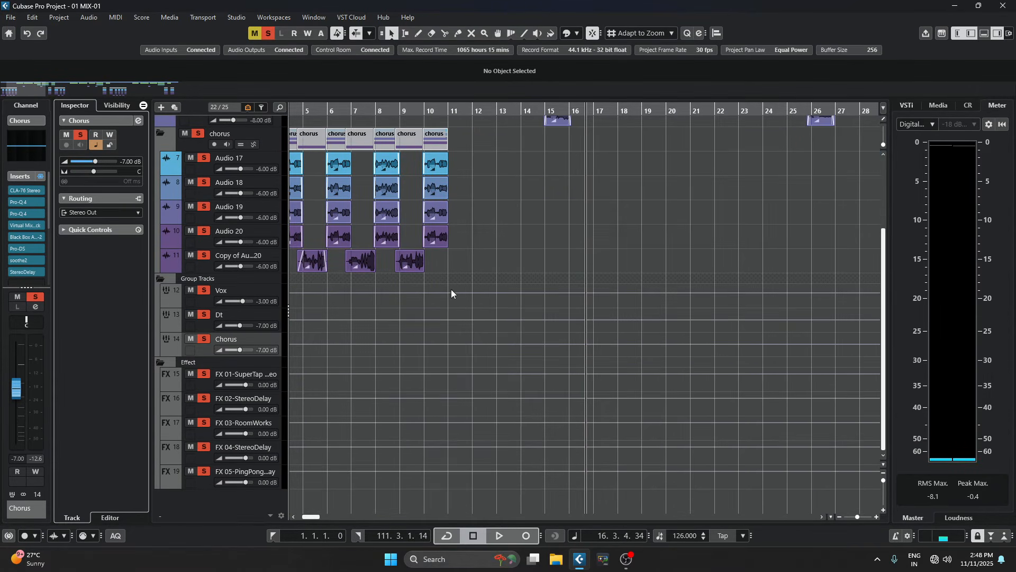
scroll(495, 246, "up", 5)
scroll(496, 246, "down", 3)
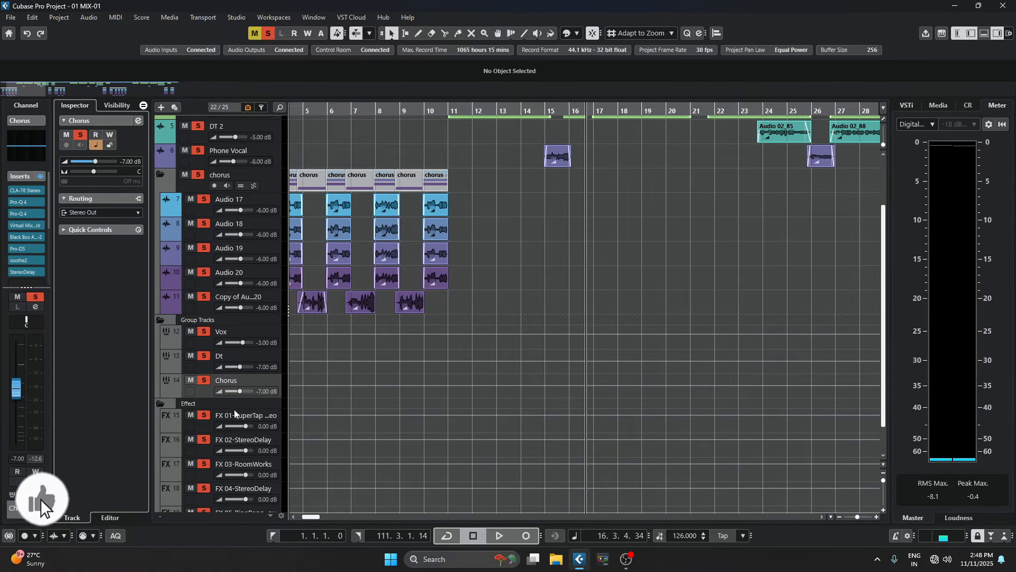
left_click(207, 424)
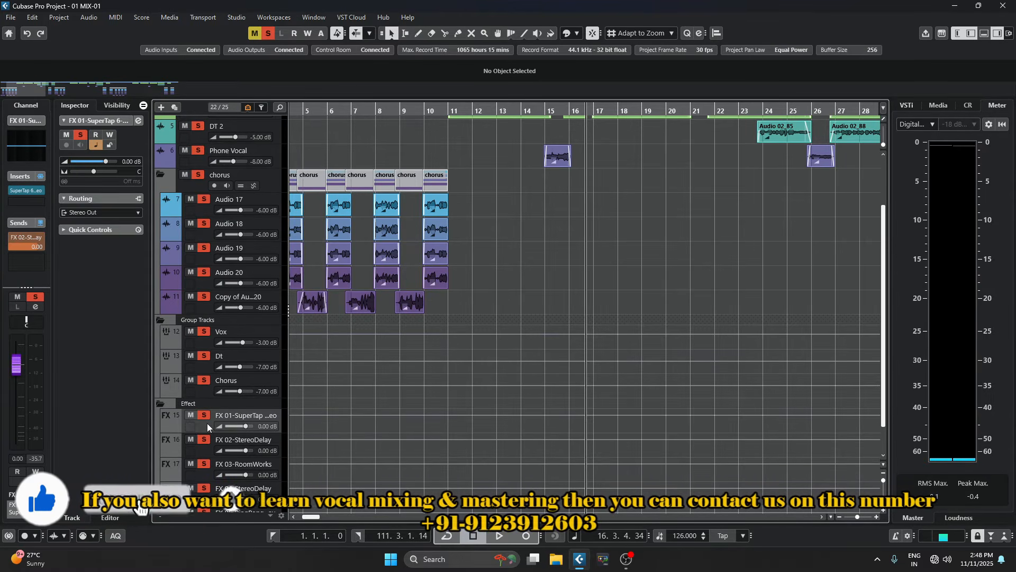
left_click(26, 190)
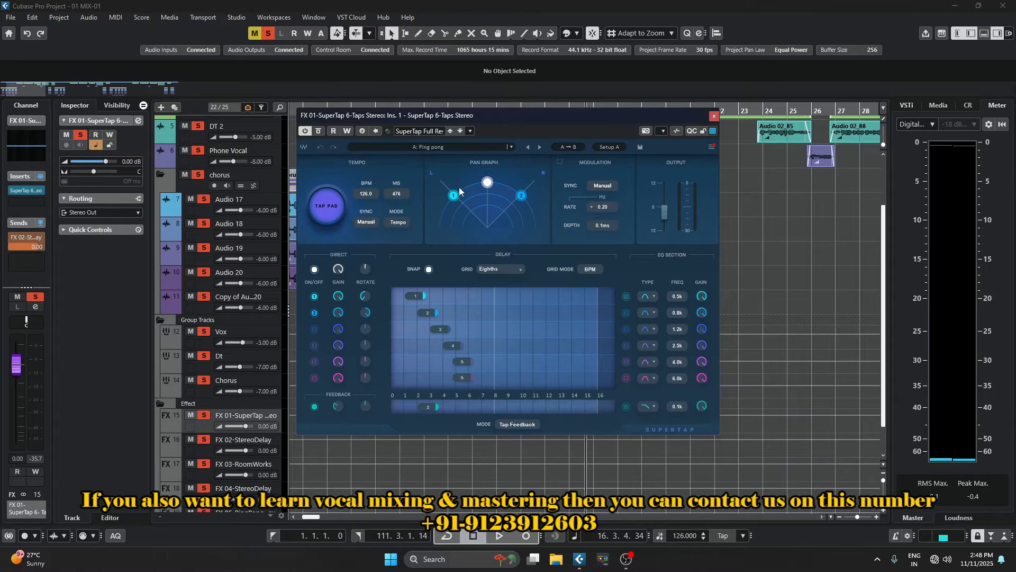
left_click(437, 146)
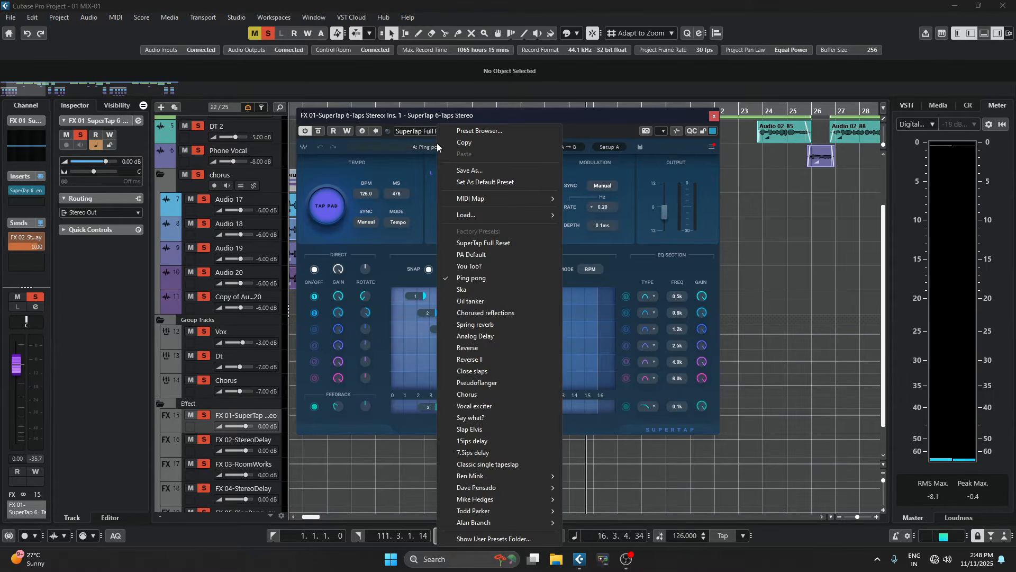
left_click(522, 116)
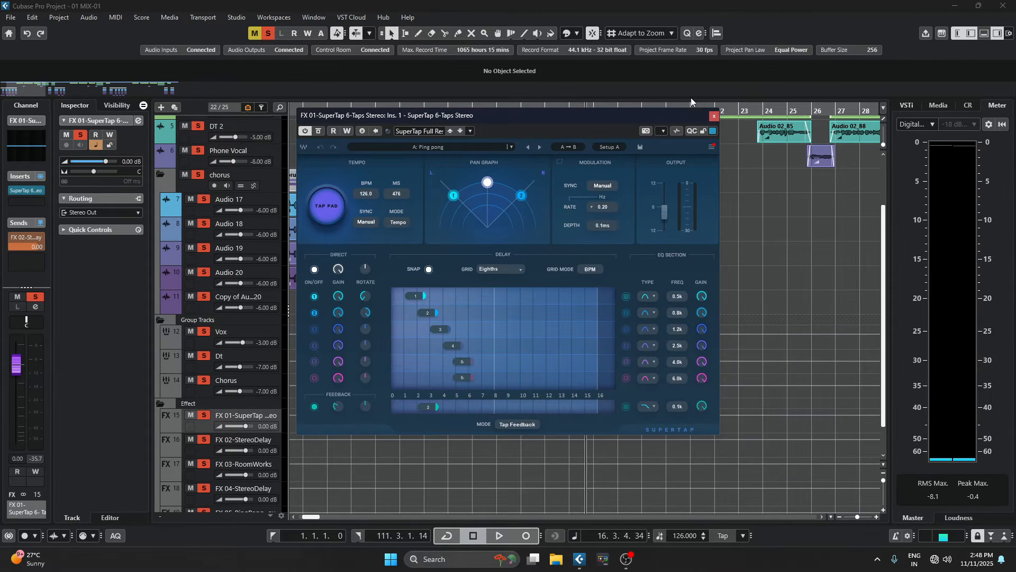
left_click(714, 116)
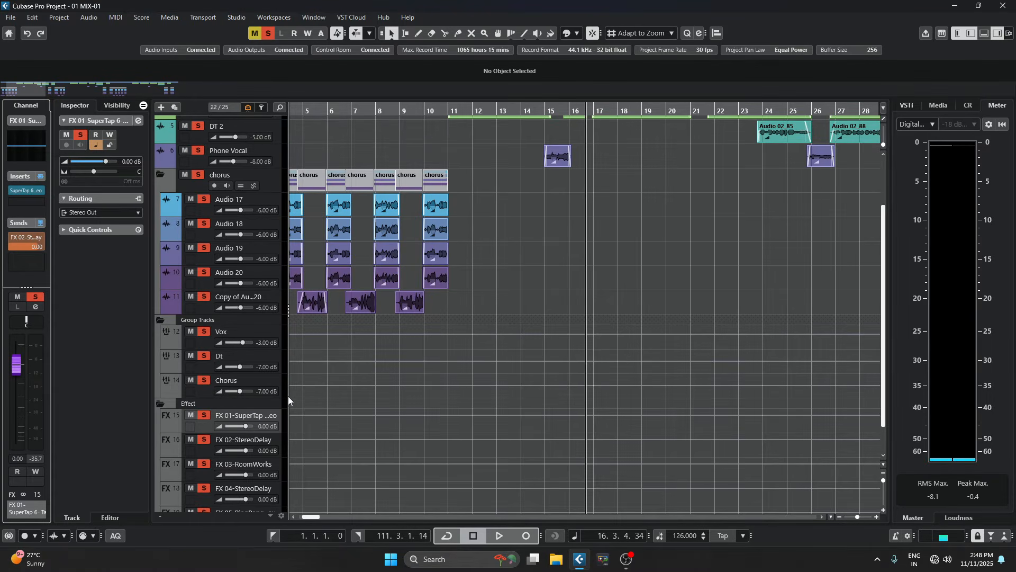
Examine the StereoDelay insert on the FX 02 track and browse its presets without changing the loaded one.
left_click(205, 451)
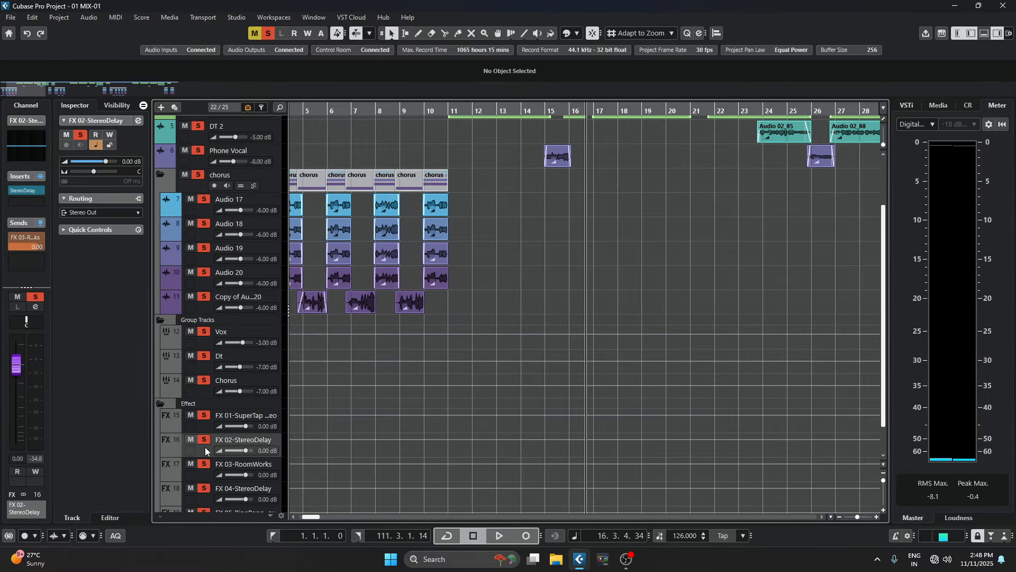
left_click(27, 192)
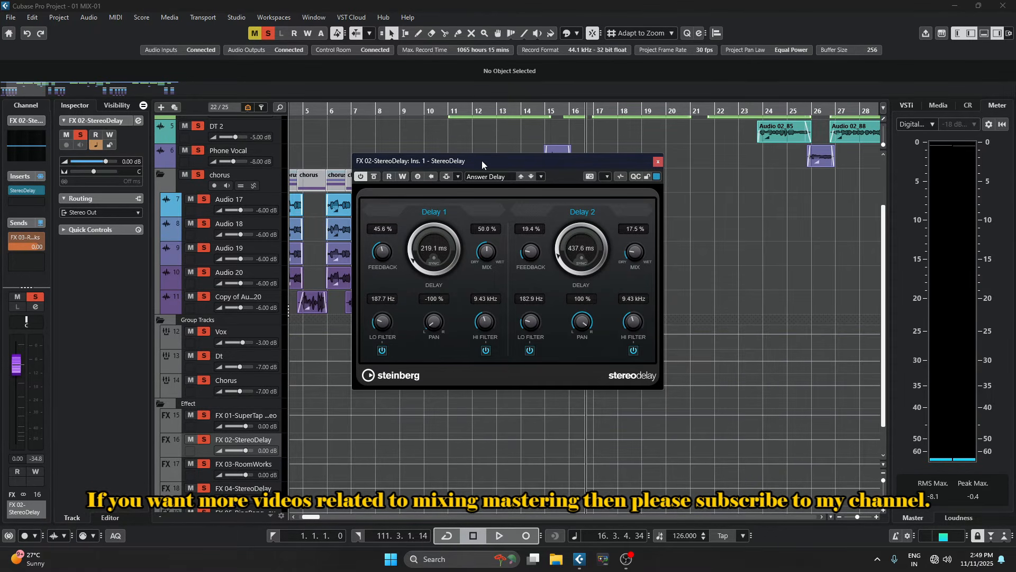
left_click(486, 176)
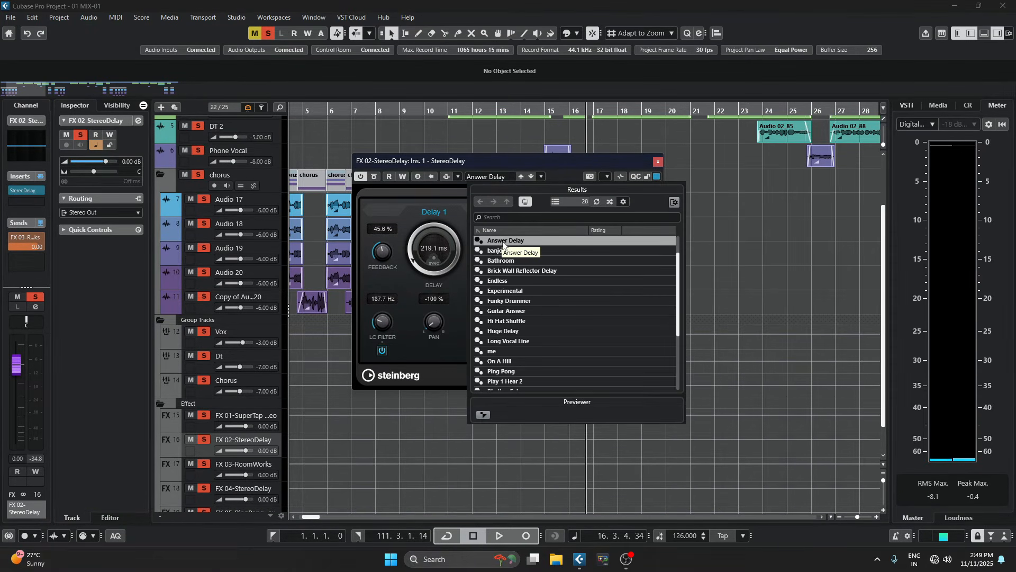
left_click(570, 159)
left_click(658, 161)
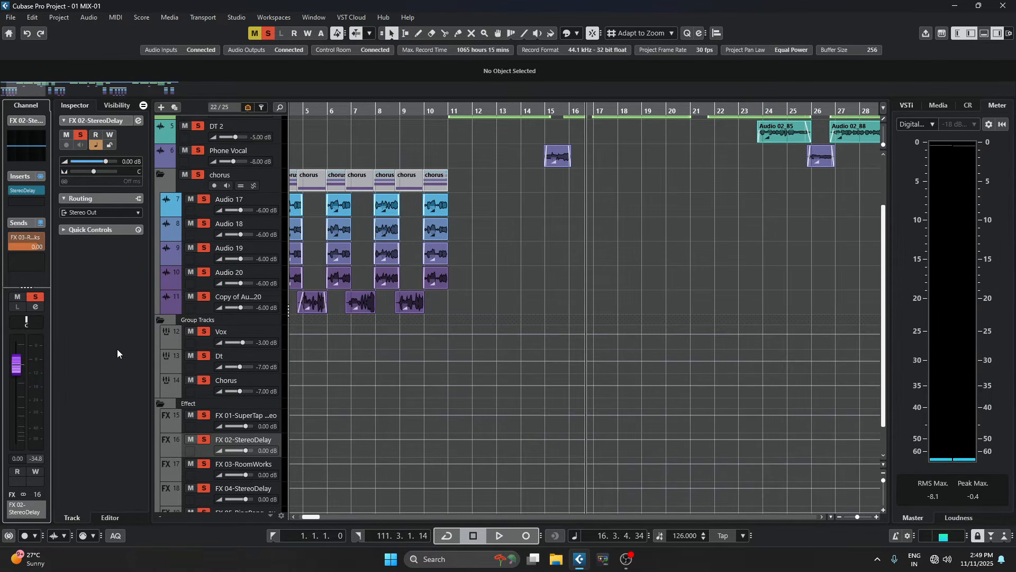
Load the Surr. Rear Tunnel preset in the RoomWorks reverb on the FX 03 track and close the plug-in.
left_click(202, 475)
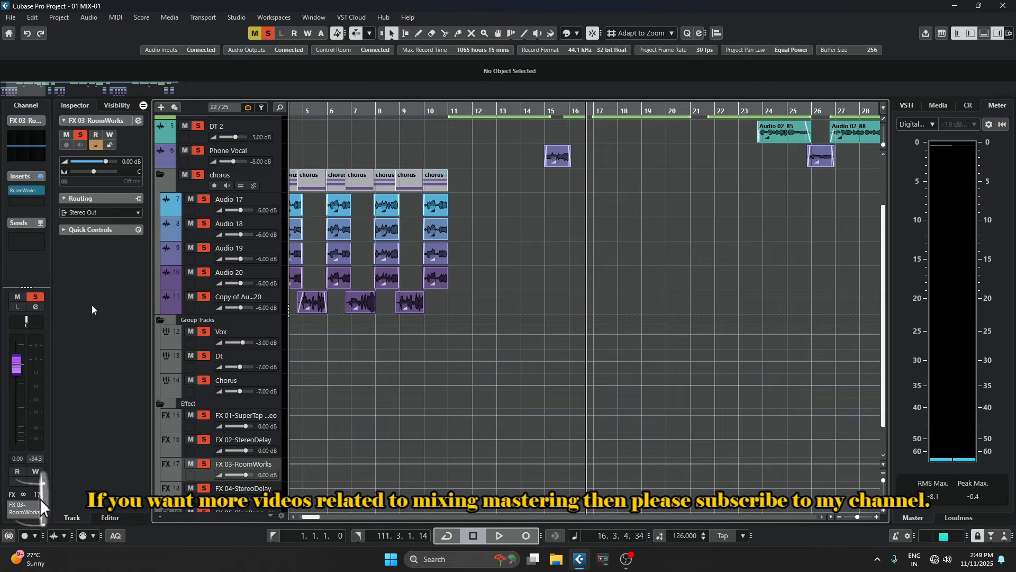
left_click(26, 189)
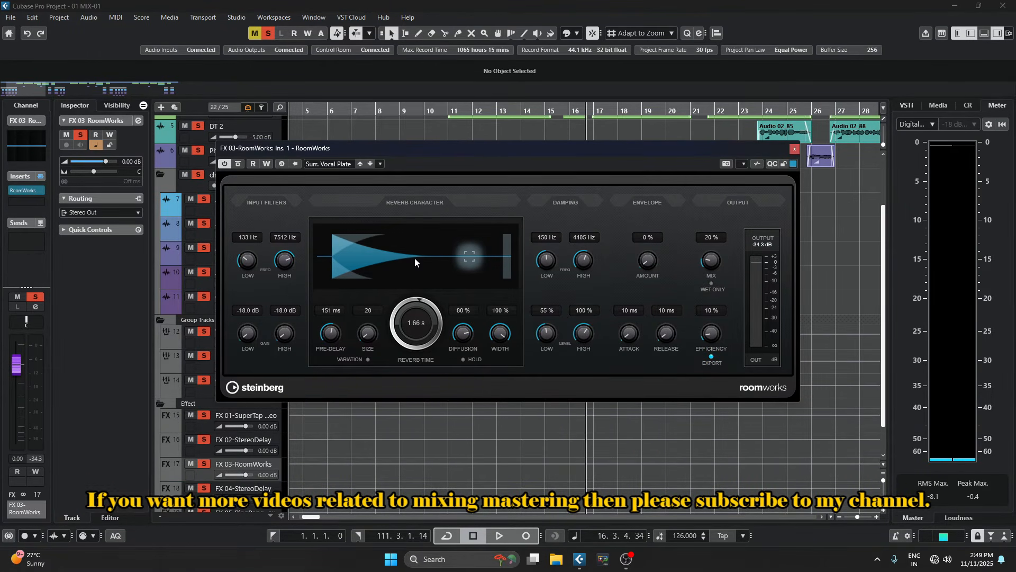
left_click(336, 164)
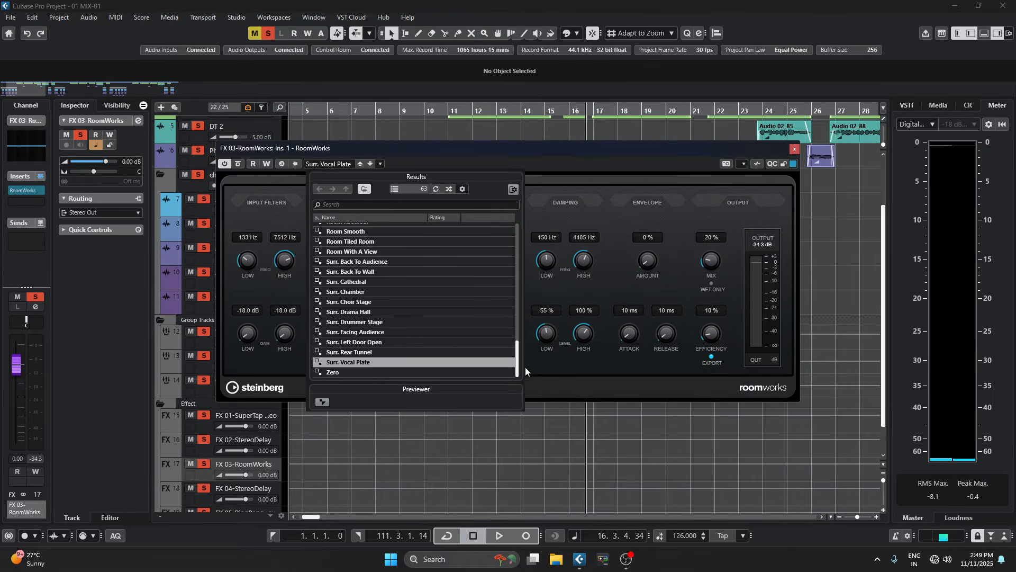
left_click(338, 352)
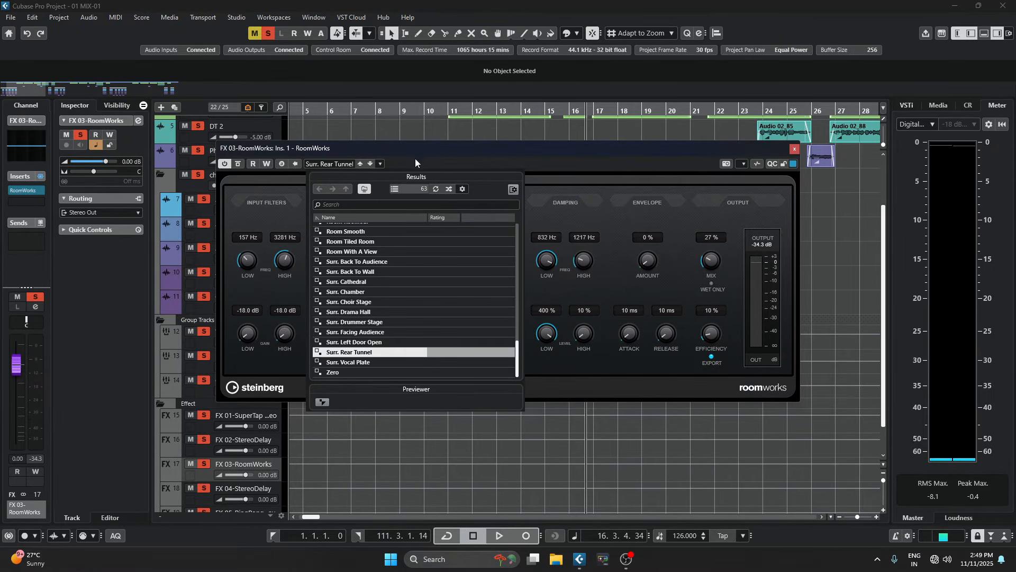
left_click(319, 168)
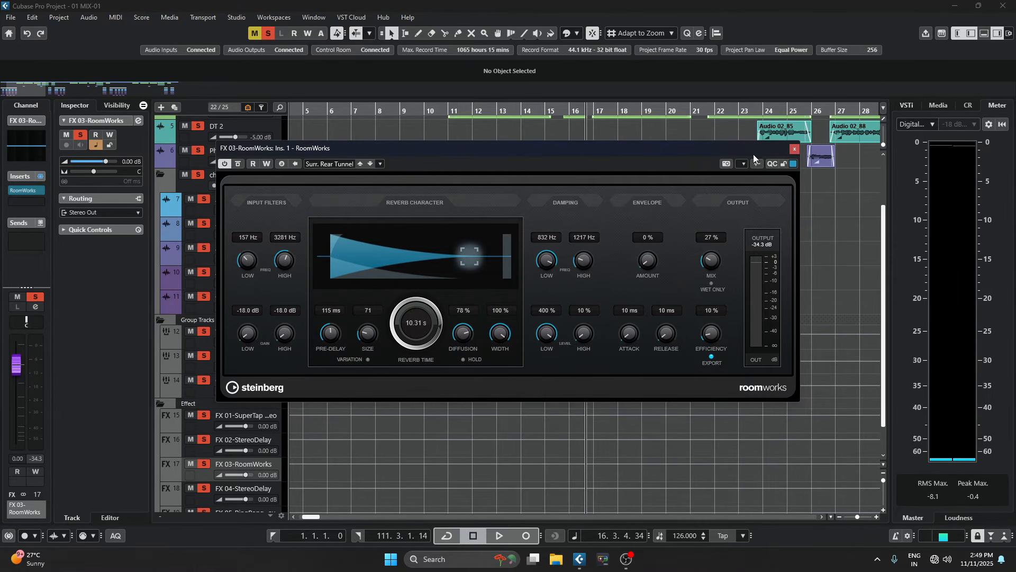
left_click(795, 148)
Examine the delay, feedback and mix settings of the StereoDelay insert on the FX 04 track.
scroll(529, 265, "down", 2)
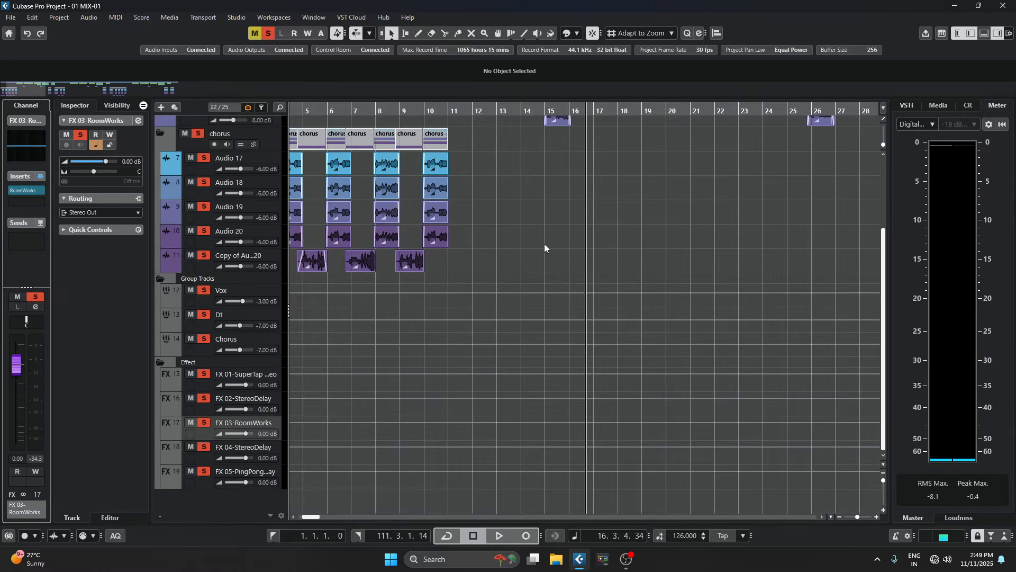
left_click(204, 455)
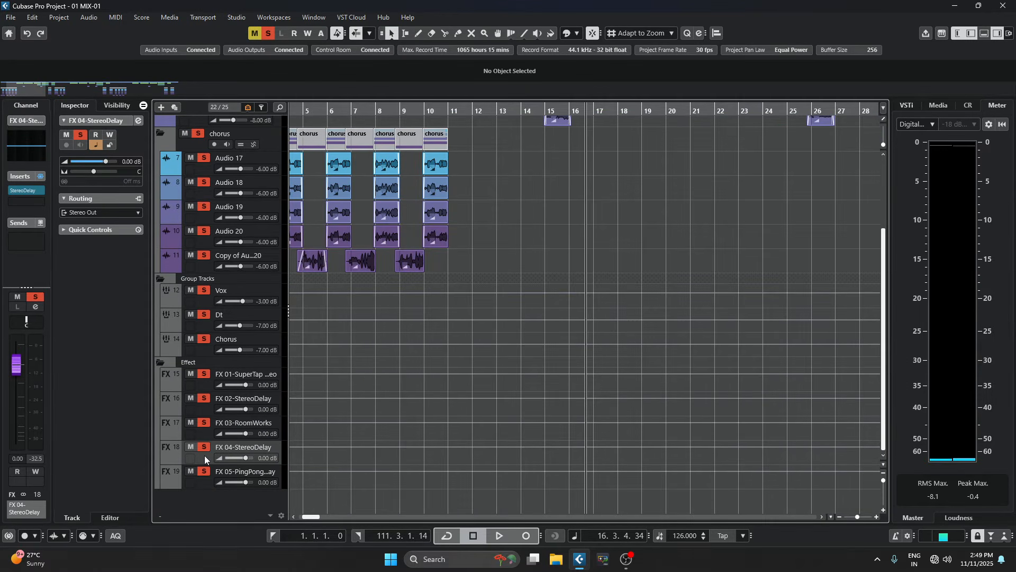
left_click(23, 190)
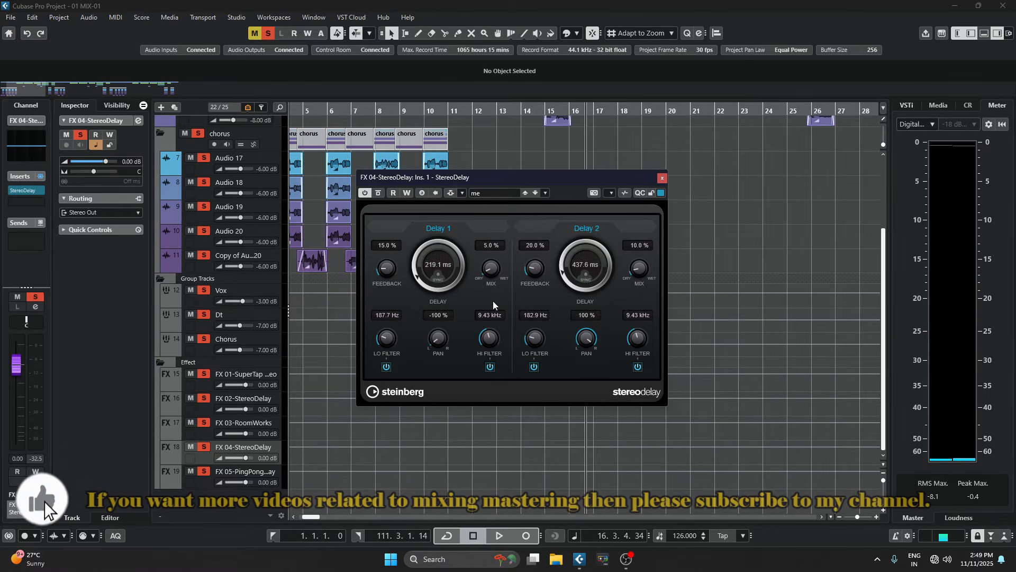
left_click(662, 179)
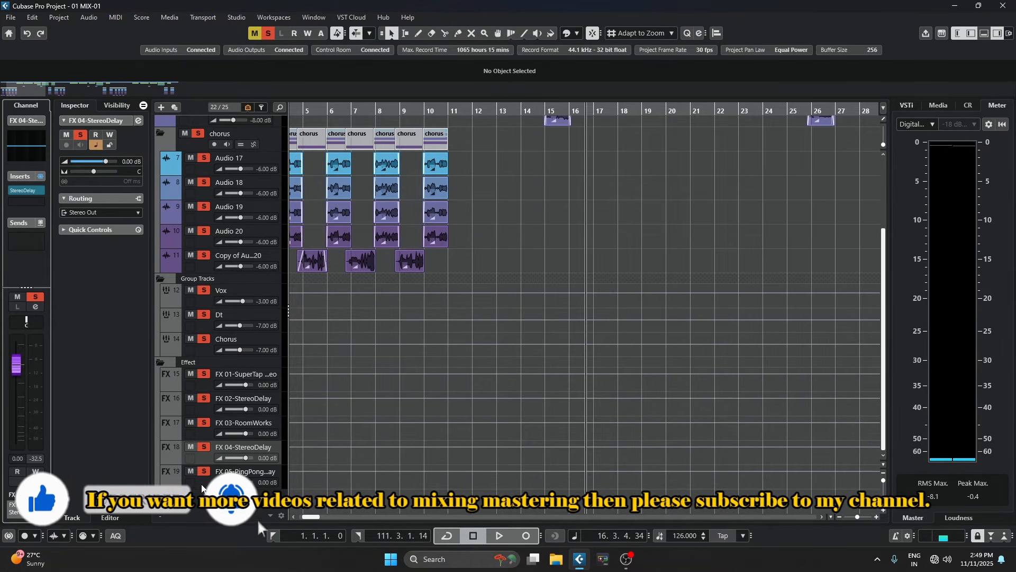
Examine the PingPongDelay insert on the FX 05 track and its preset list.
left_click(203, 484)
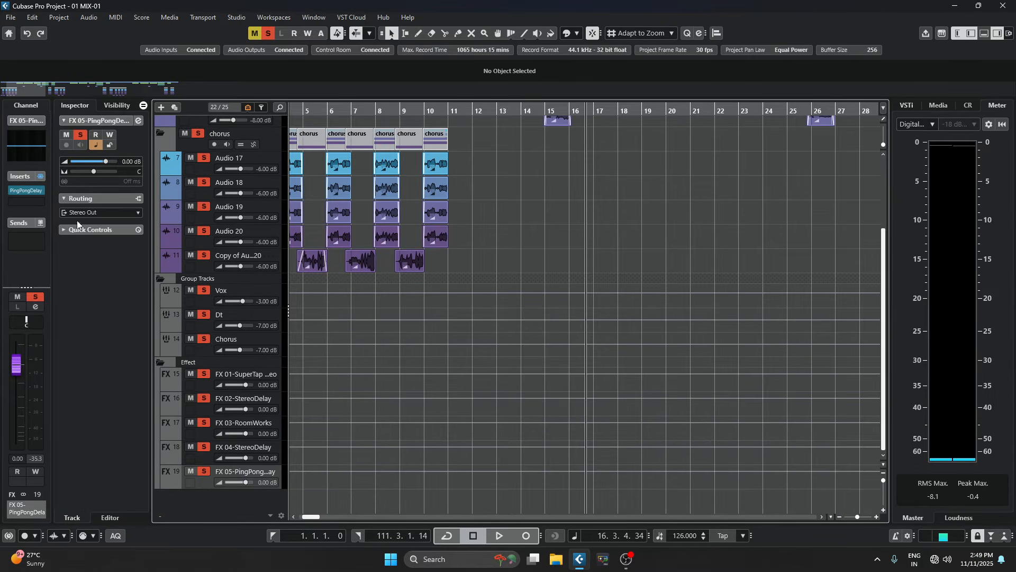
left_click(25, 191)
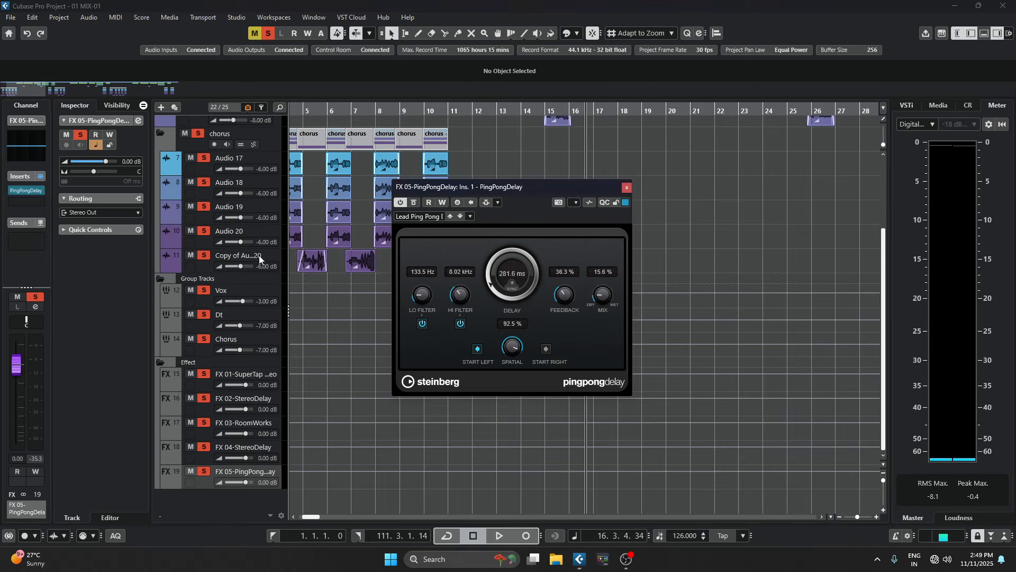
left_click(411, 218)
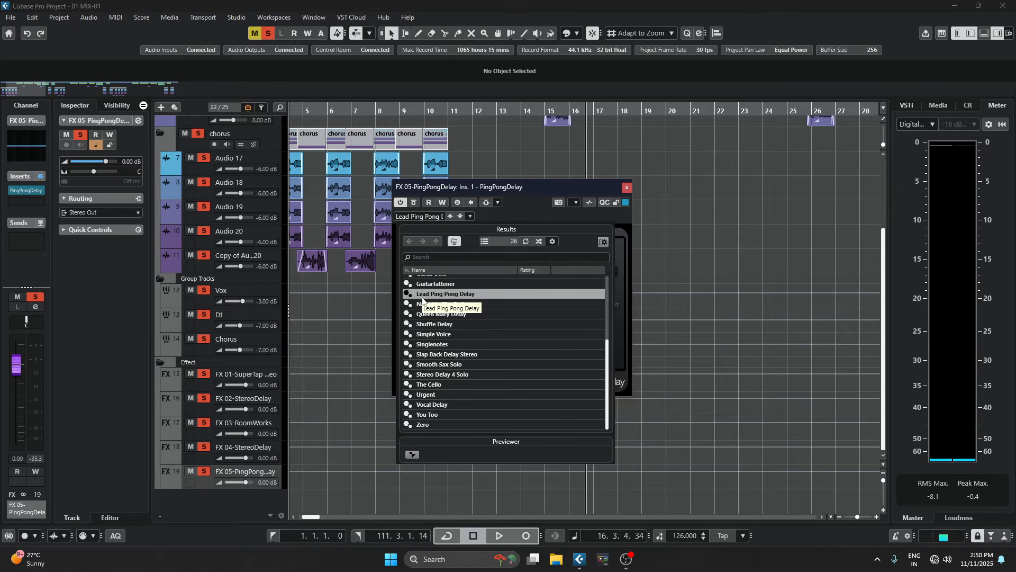
left_click(513, 192)
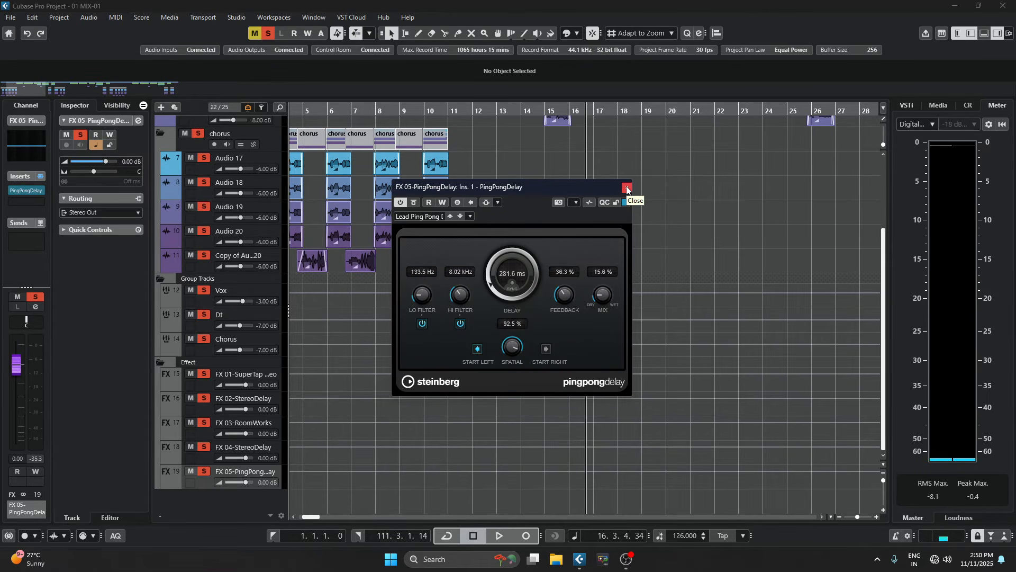
left_click(627, 187)
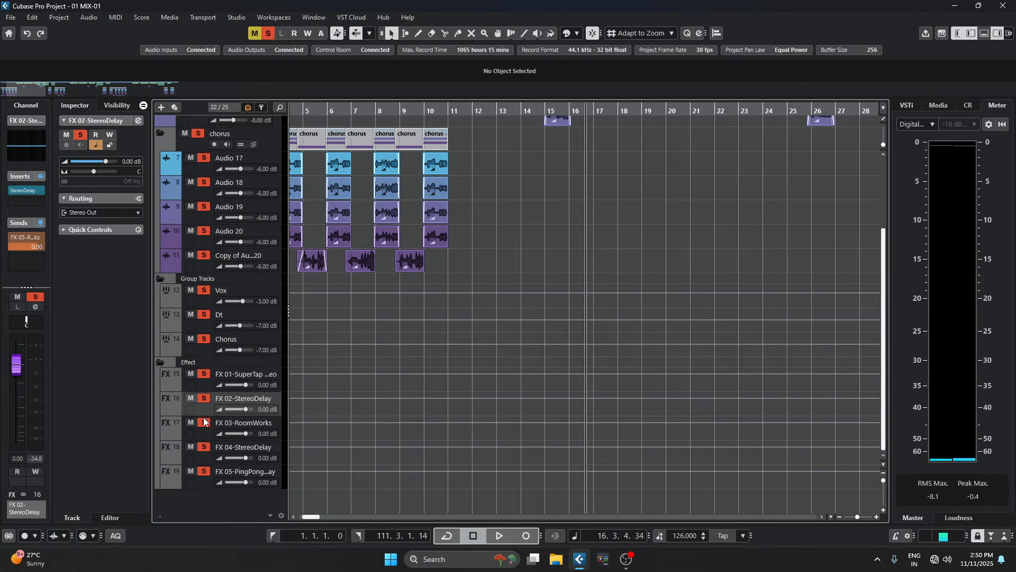
Compare the sends of the FX 01, FX 02 and FX 03 tracks to see how the effects feed each other.
left_click(207, 434)
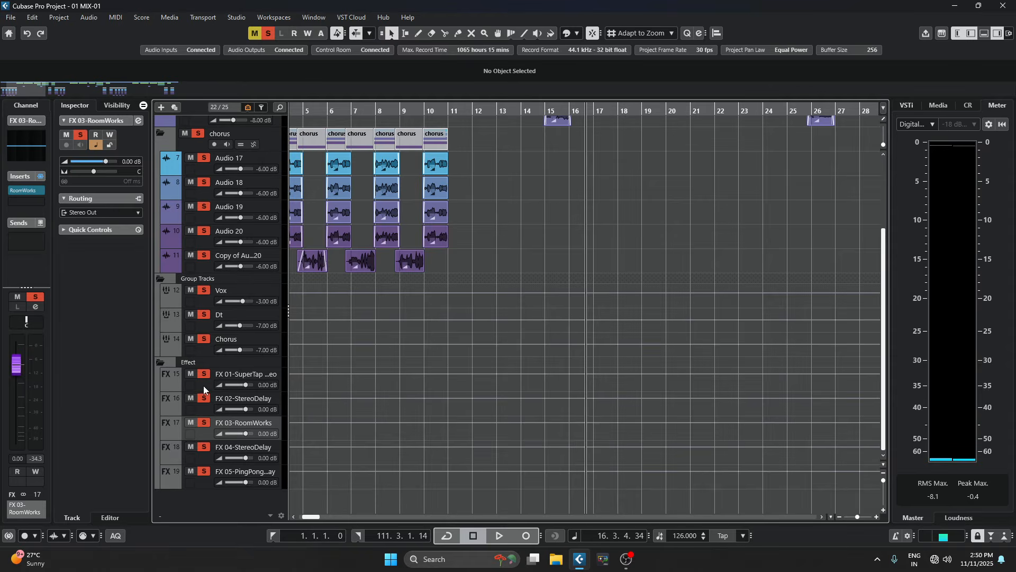
left_click(204, 388)
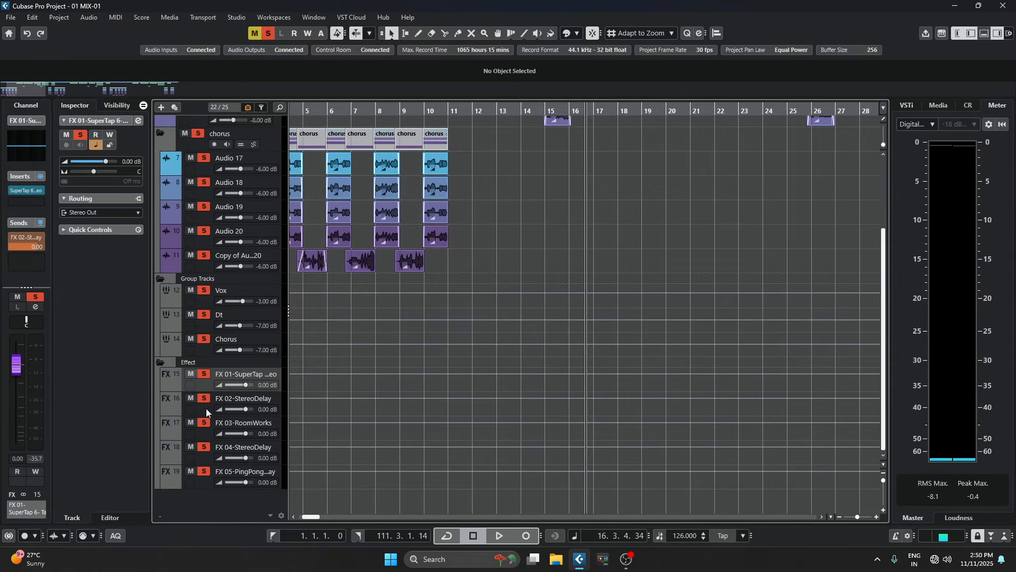
left_click(203, 409)
left_click(201, 433)
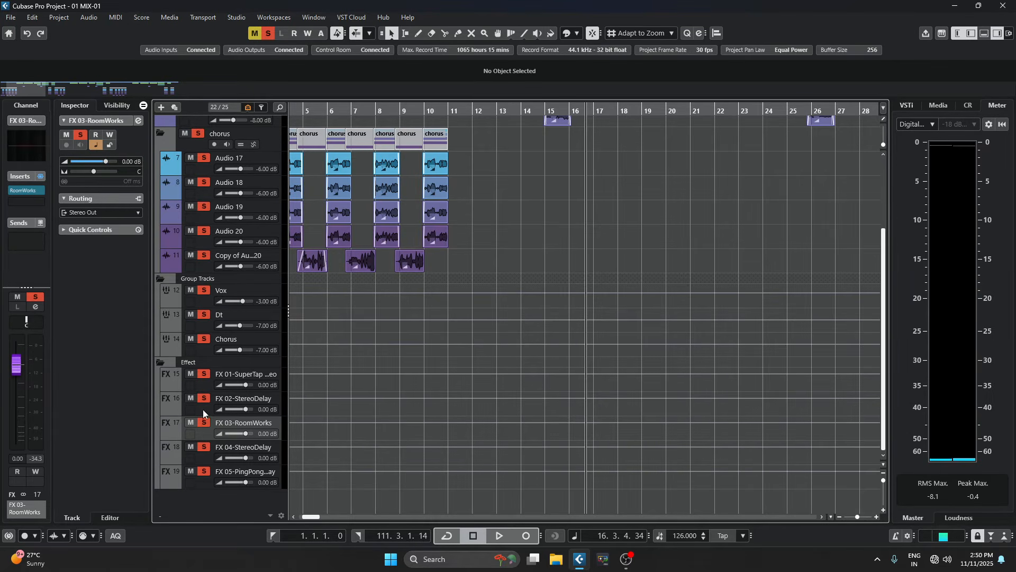
Examine the send of the FX 02-StereoDelay track in its channel settings.
left_click(202, 409)
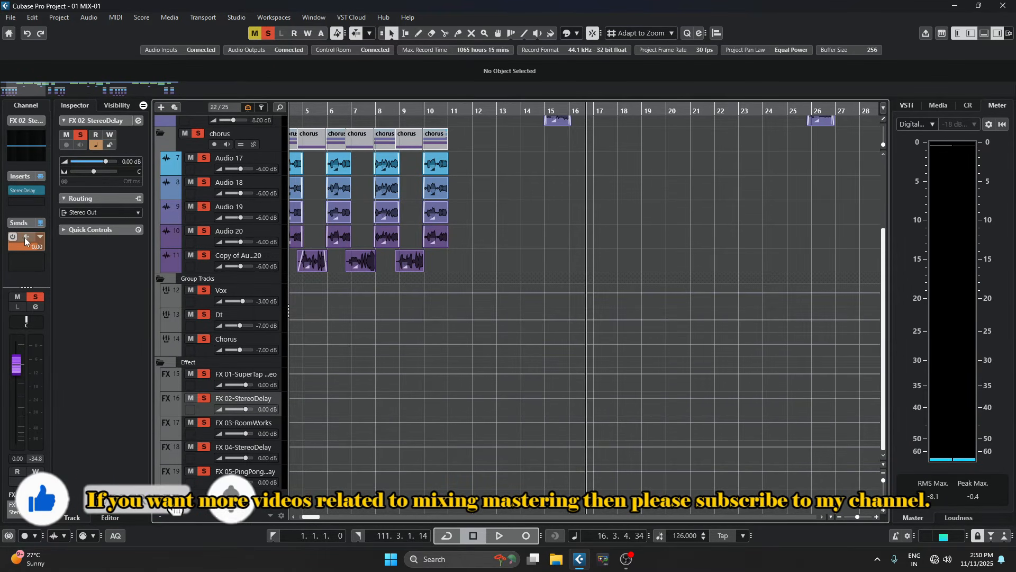
left_click(138, 121)
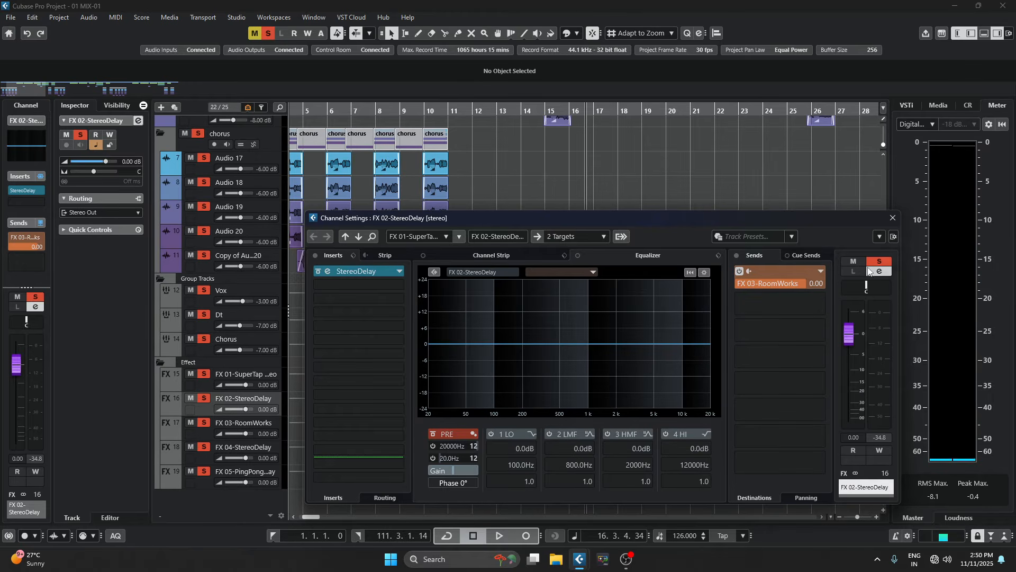
left_click(892, 219)
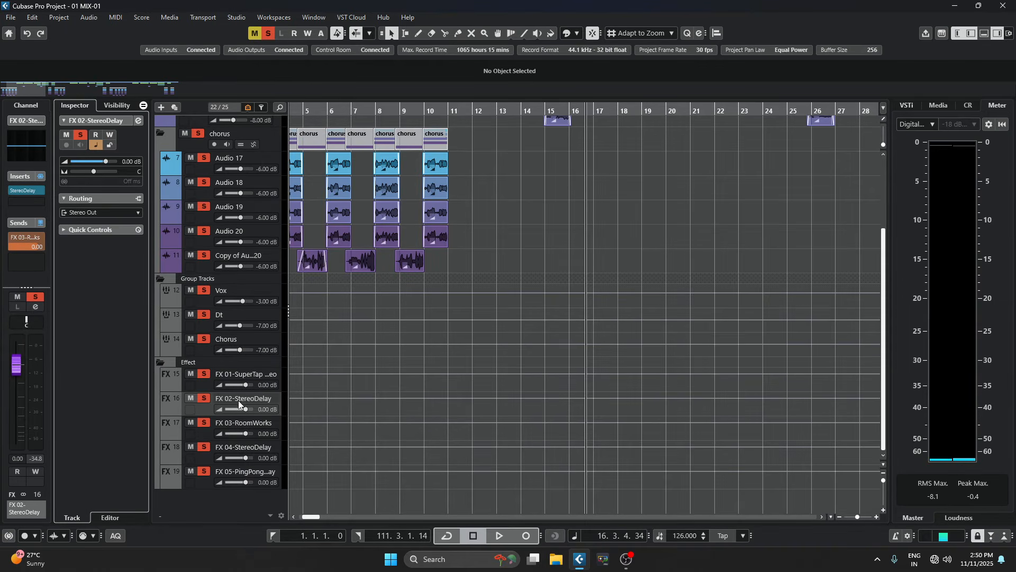
Examine the send destination and level of the FX 01-SuperTap track in its channel settings.
left_click(200, 386)
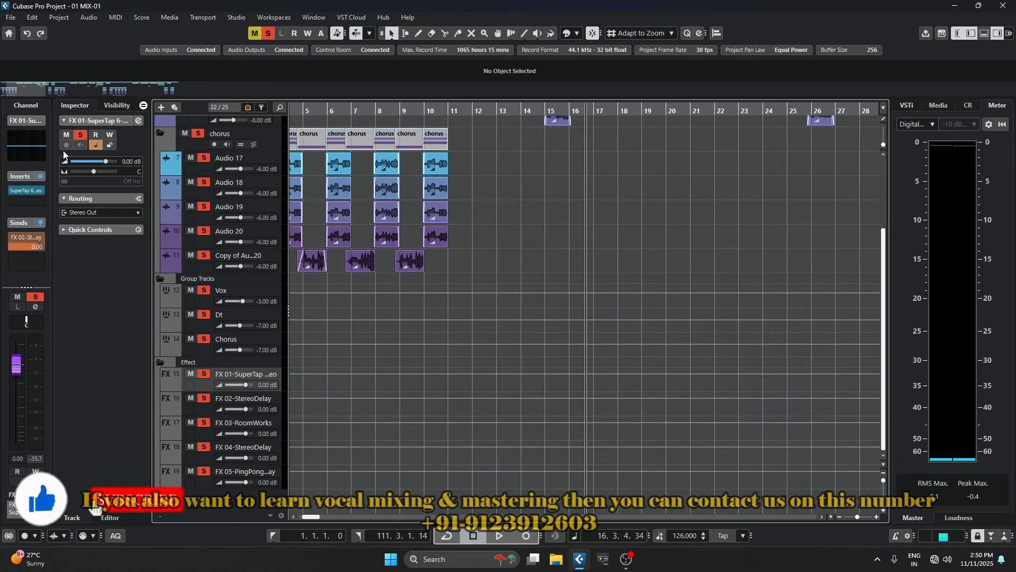
left_click(138, 120)
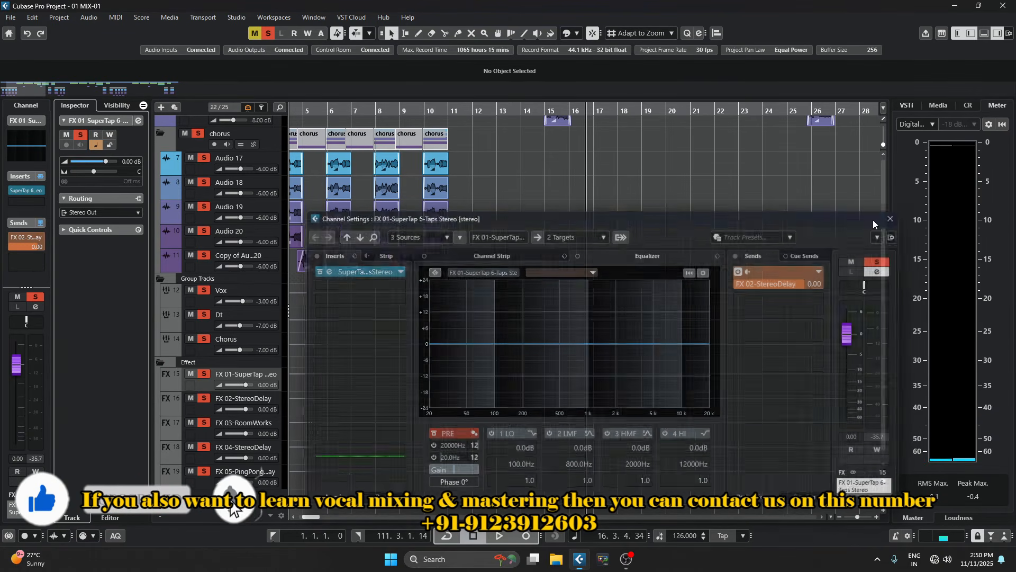
left_click(138, 121)
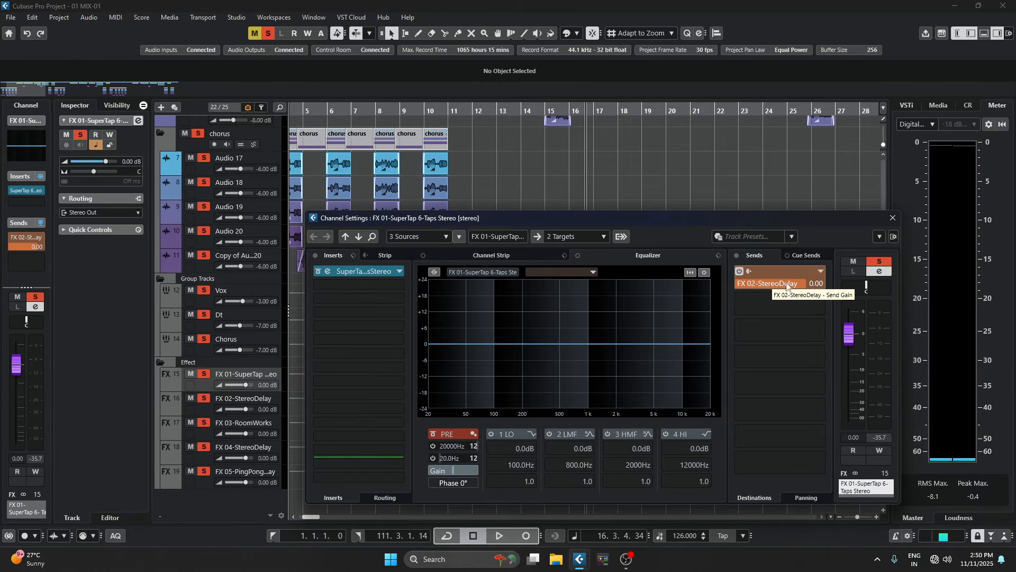
left_click(894, 218)
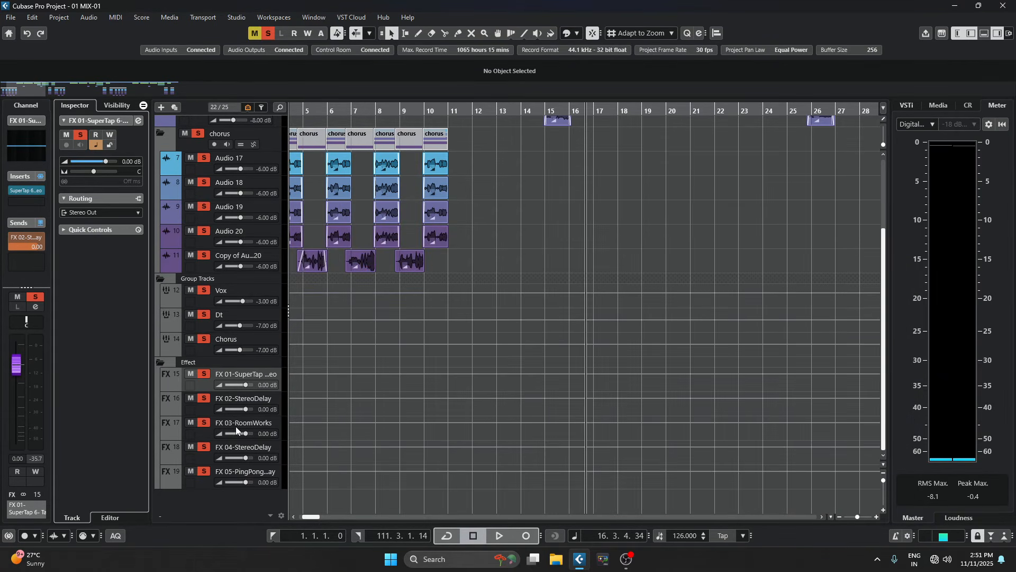
left_click(202, 408)
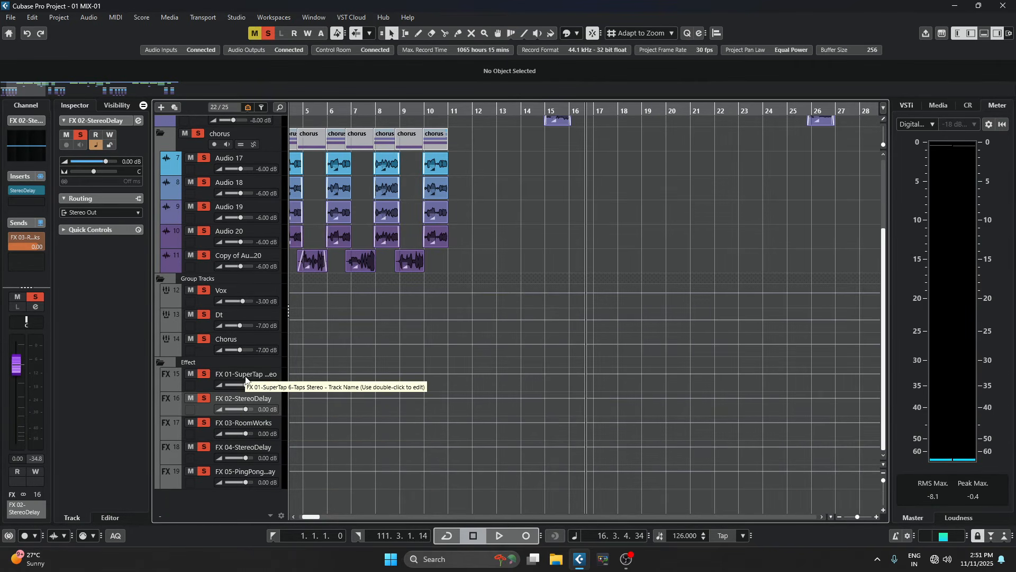
Examine the Vox group's three FX sends and the destinations available for its FX 01 send in the channel settings.
left_click(205, 303)
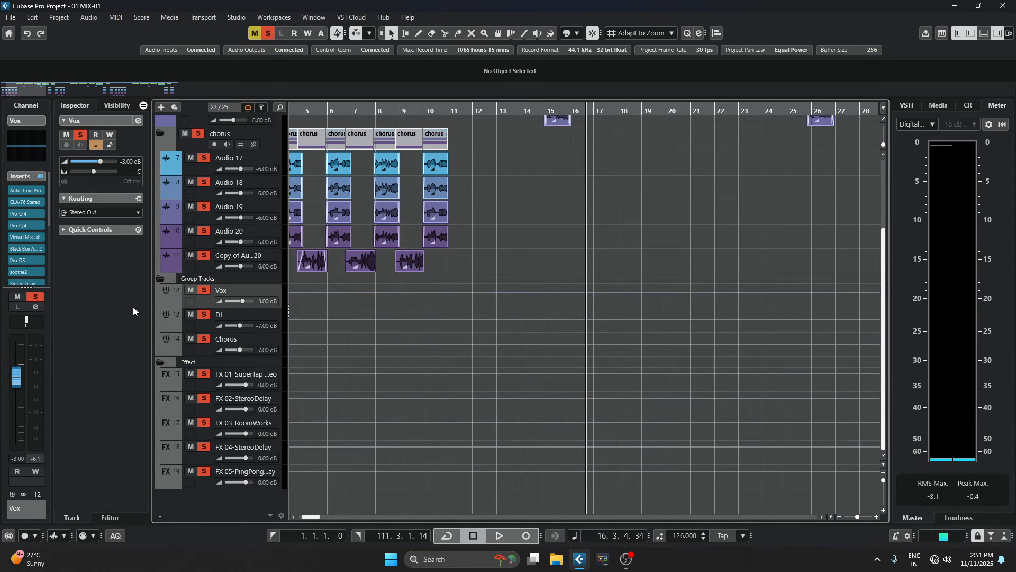
scroll(215, 194, "up", 3)
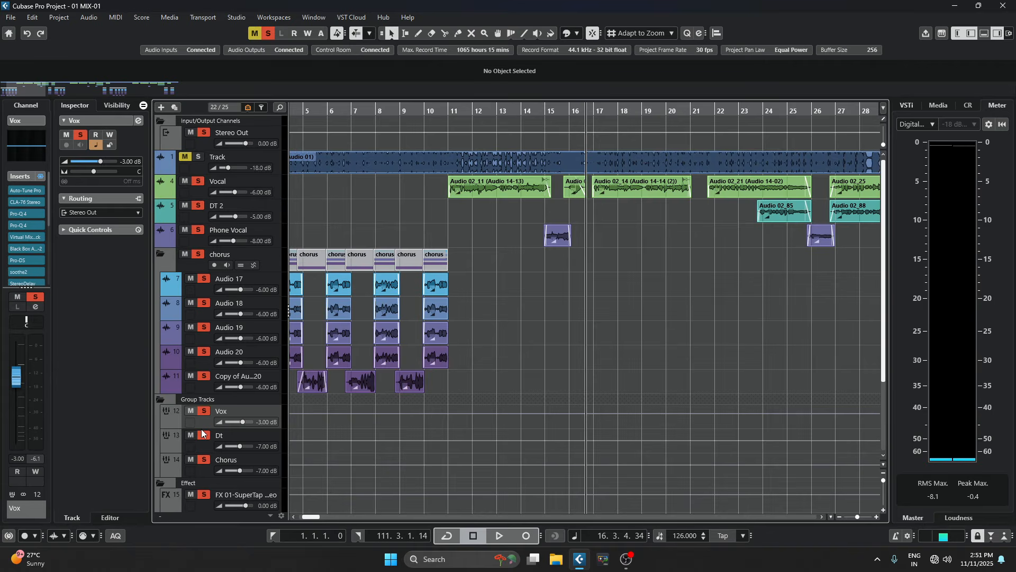
left_click(139, 121)
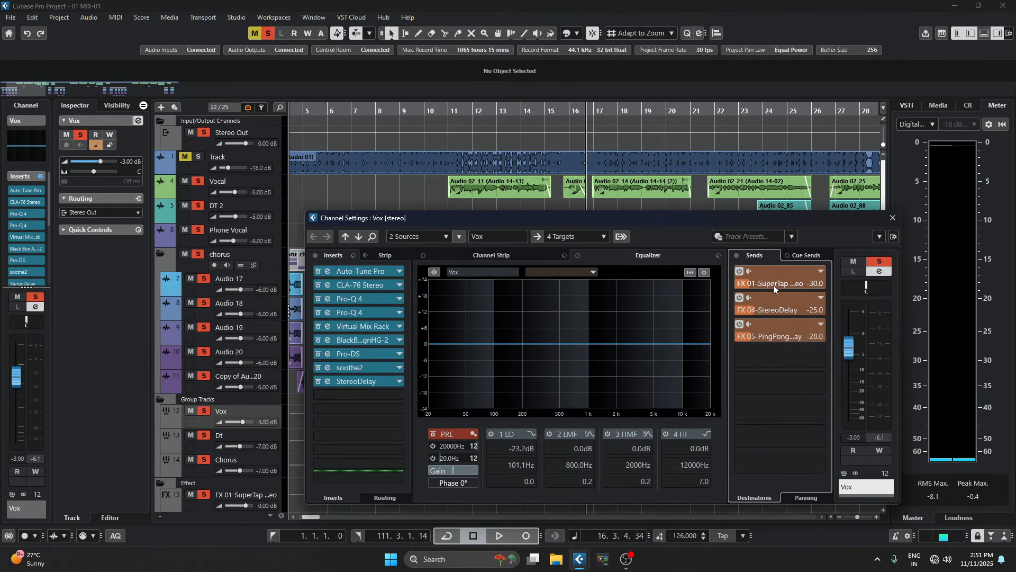
left_click(821, 281)
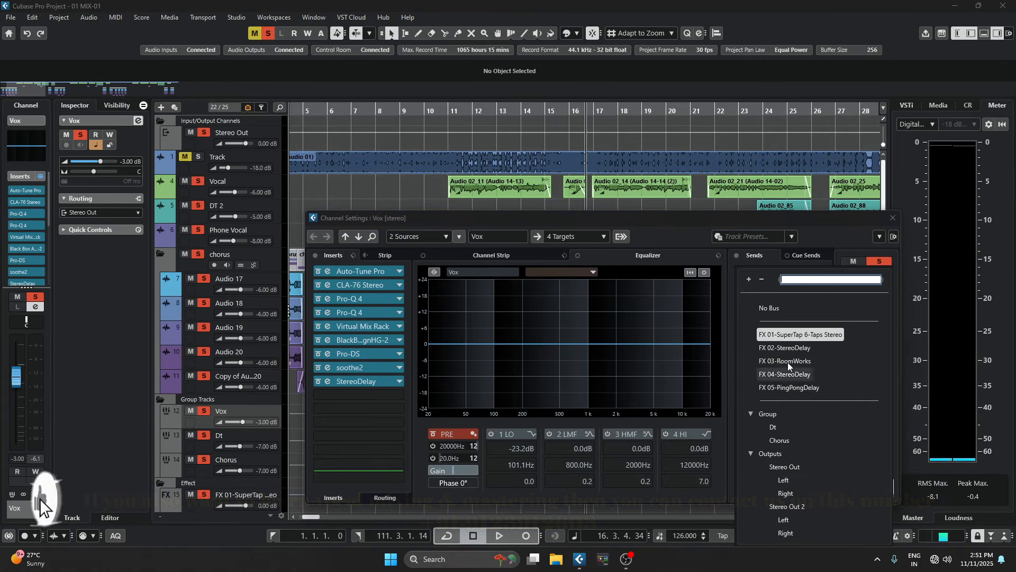
left_click(732, 236)
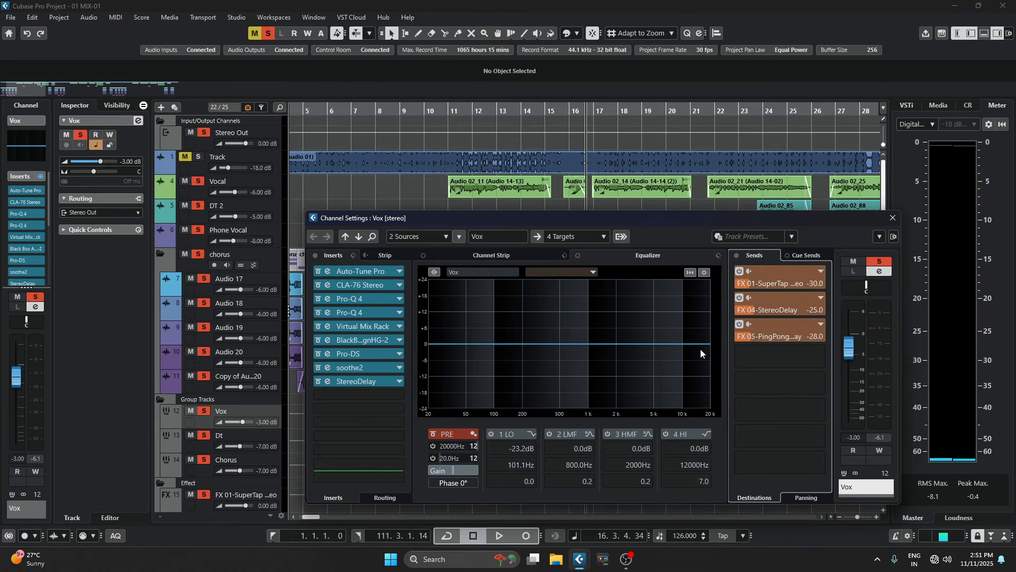
scroll(225, 434, "down", 5)
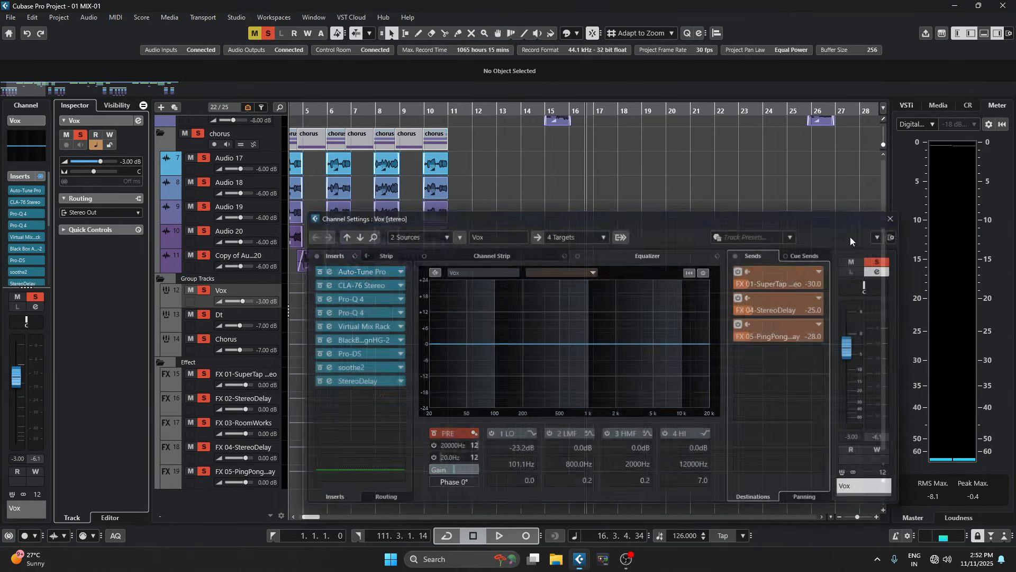
left_click(893, 217)
Audition the vocals with their effects from bar 11 to about bar 21.
scroll(507, 339, "up", 3)
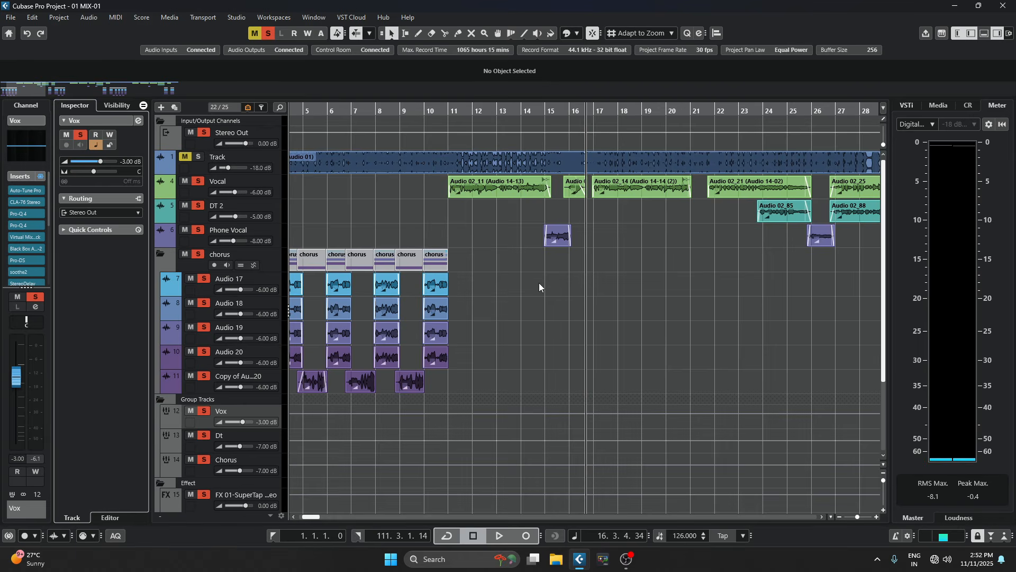
left_click(446, 110)
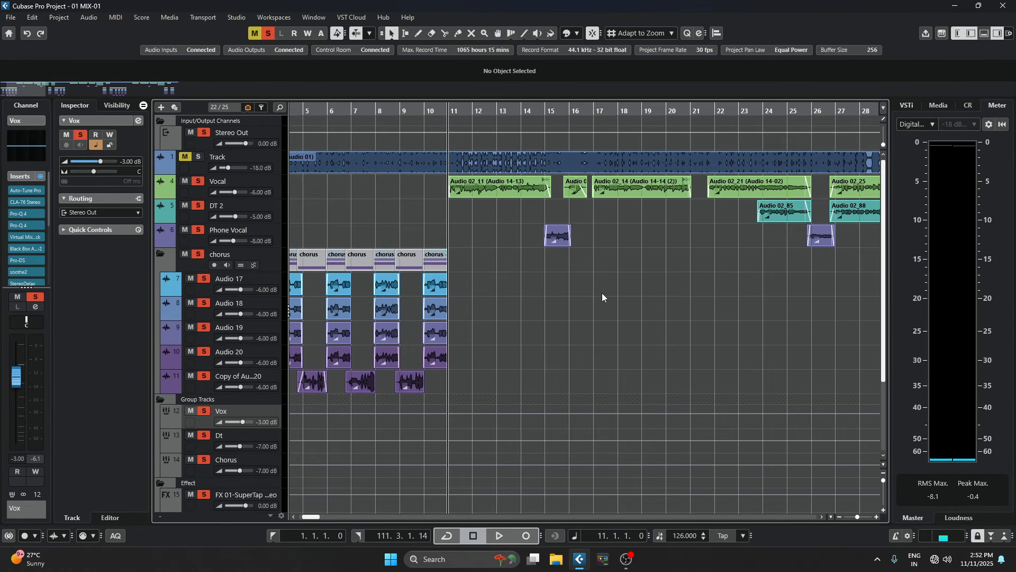
key("space")
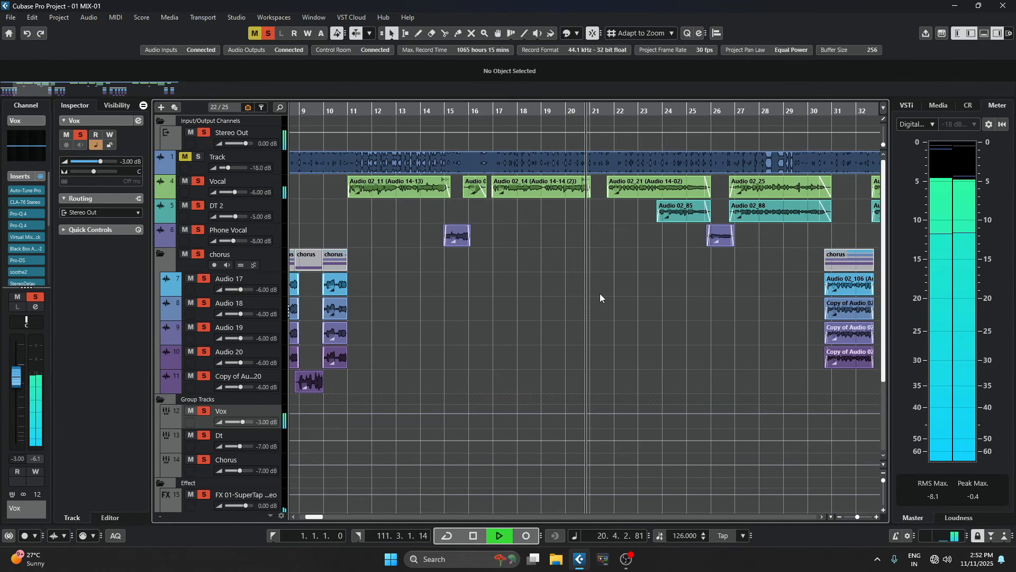
key("space")
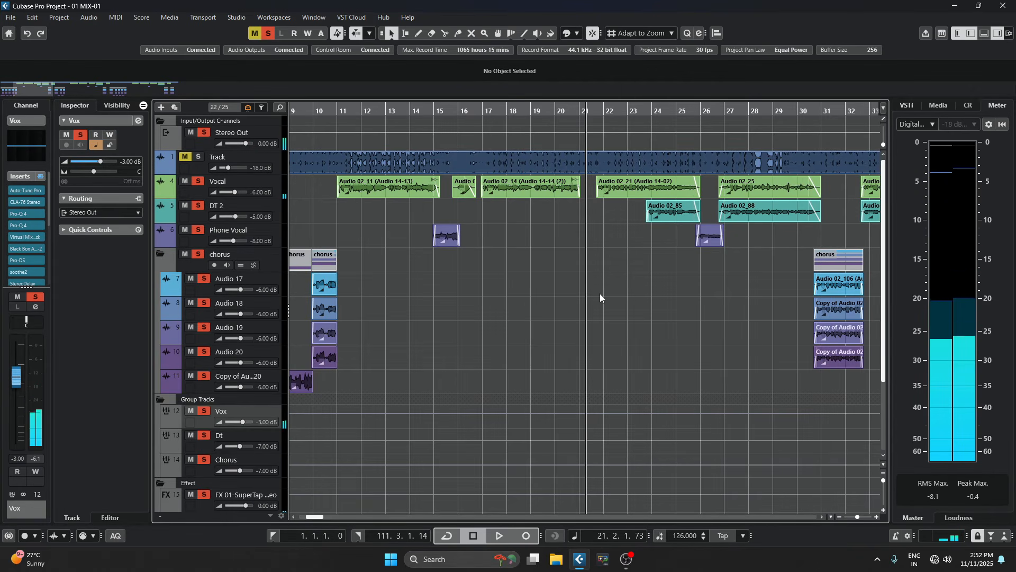
Compare the FX send levels of the Dt and Chorus groups.
scroll(600, 293, "down", 5)
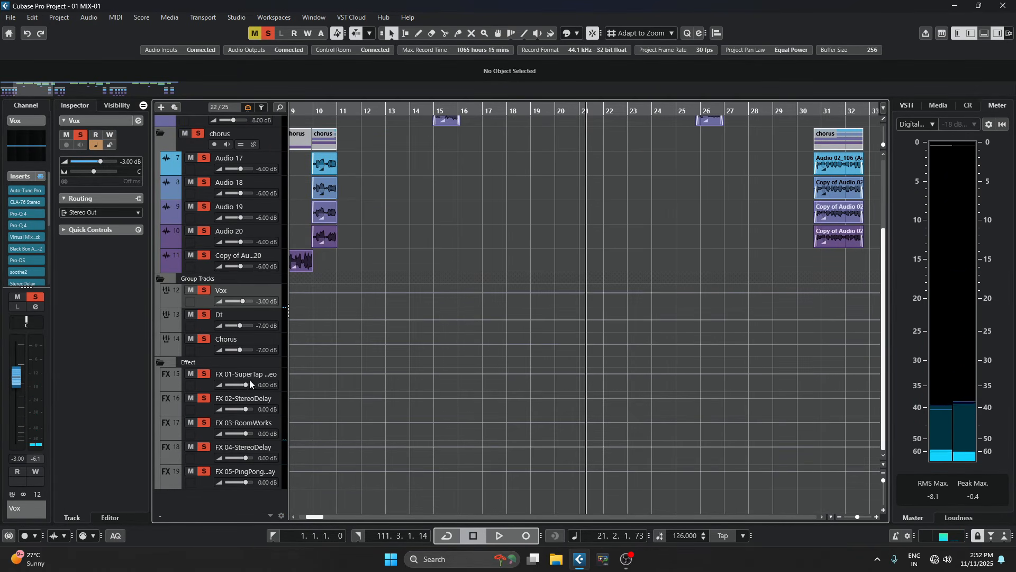
scroll(561, 233, "up", 5)
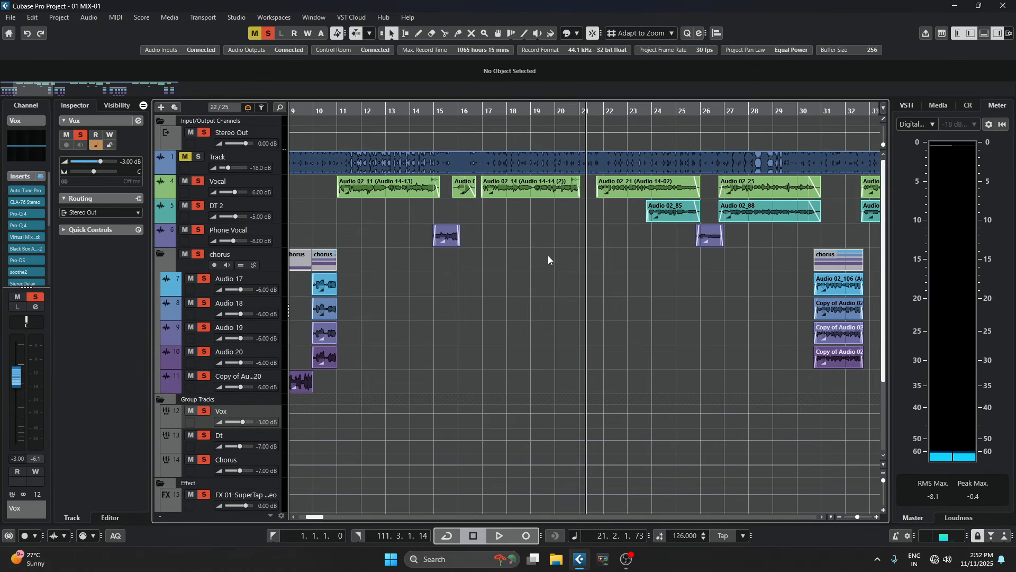
scroll(489, 305, "down", 5)
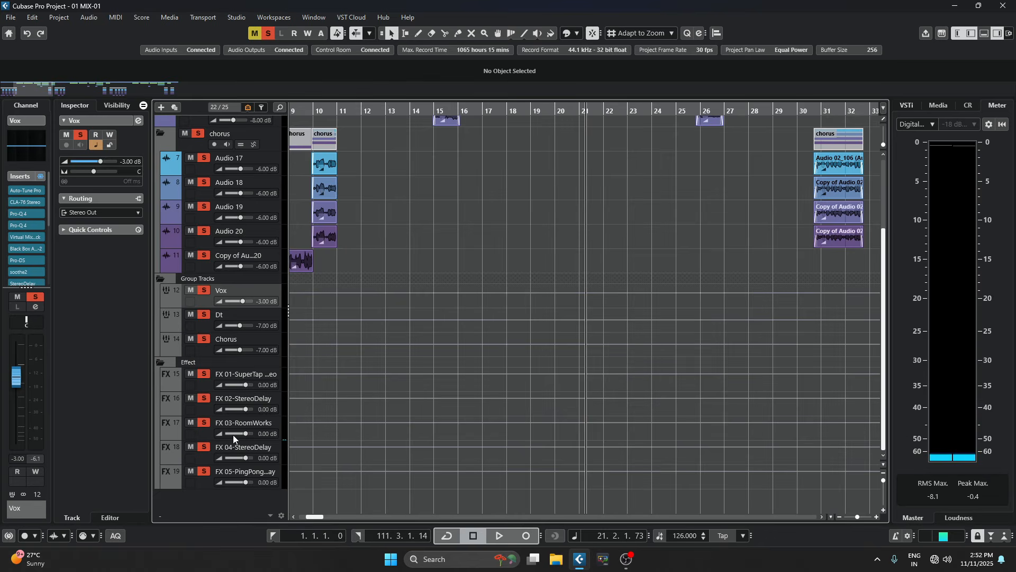
scroll(492, 247, "up", 5)
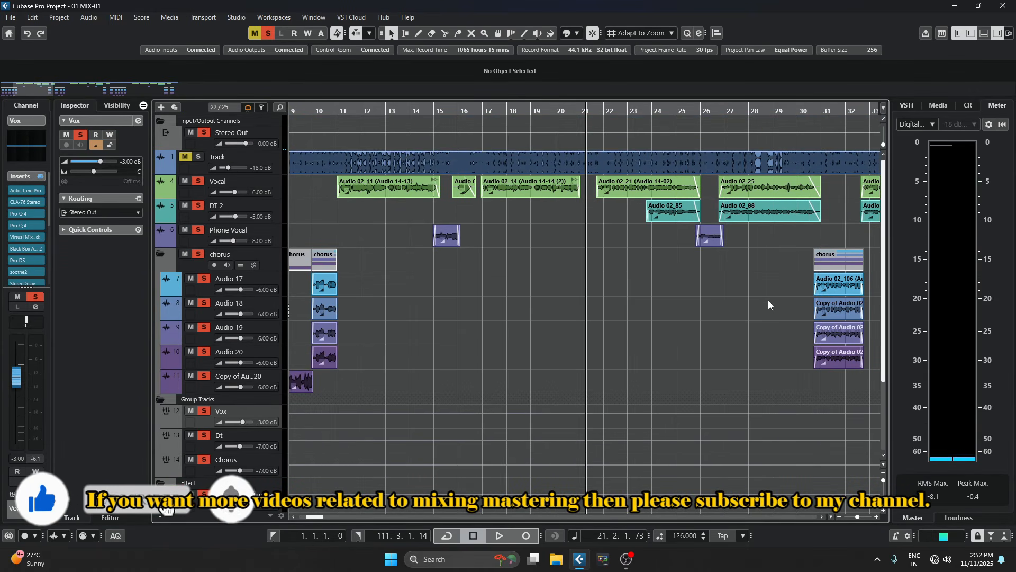
left_click(202, 448)
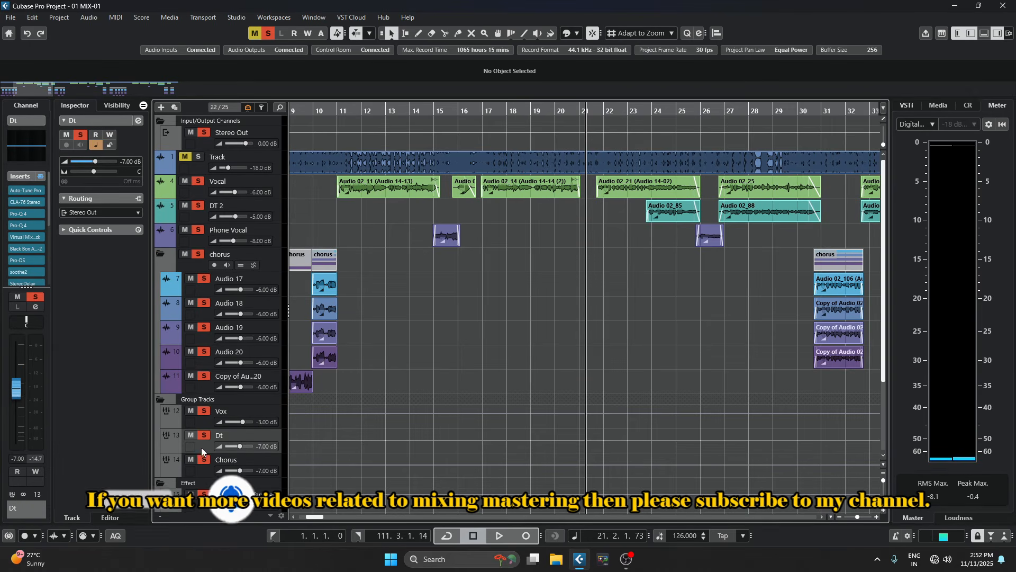
scroll(47, 212, "down", 3)
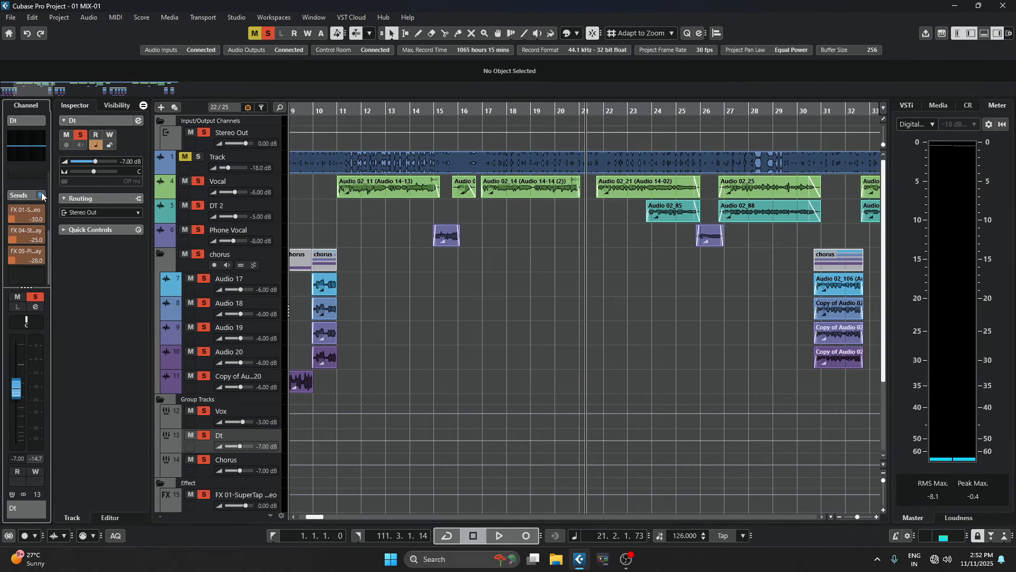
left_click(193, 461)
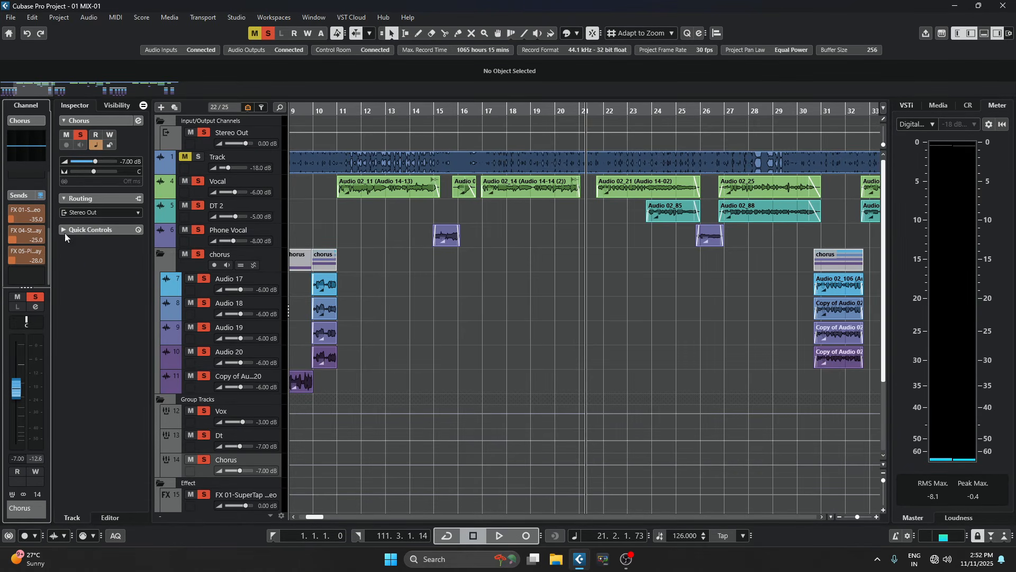
key("KP_Add")
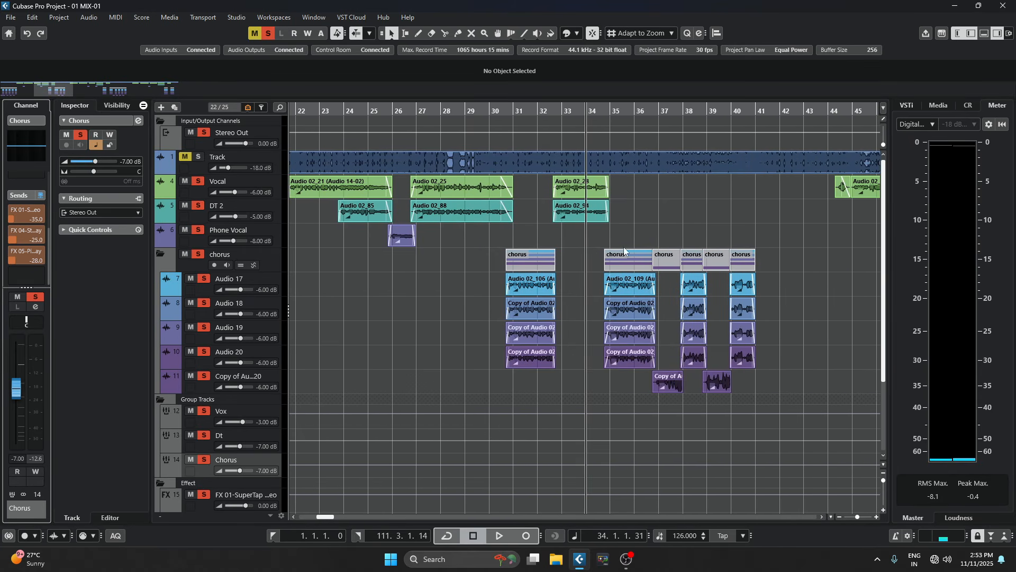
scroll(386, 342, "down", 3)
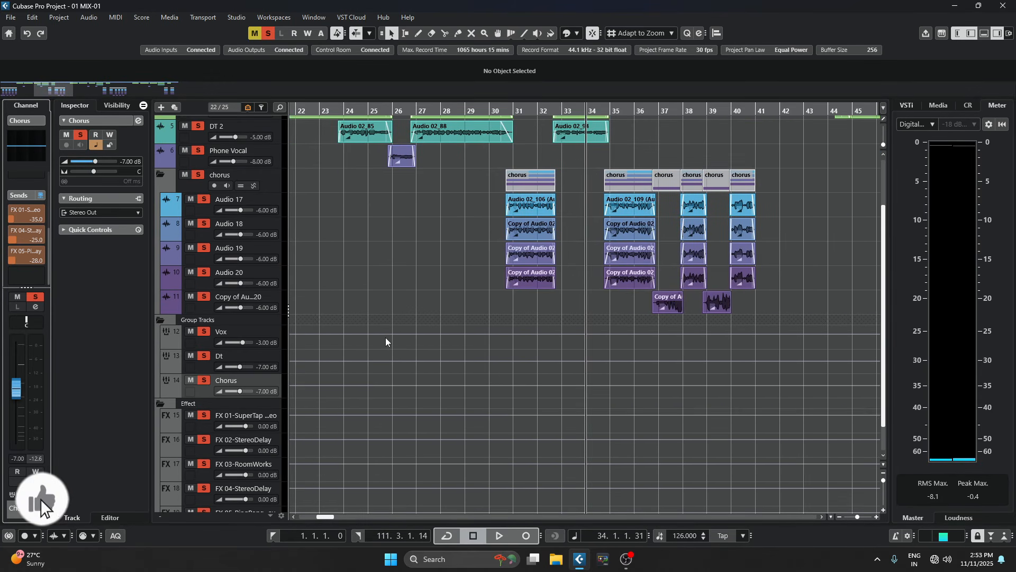
scroll(411, 298, "up", 3)
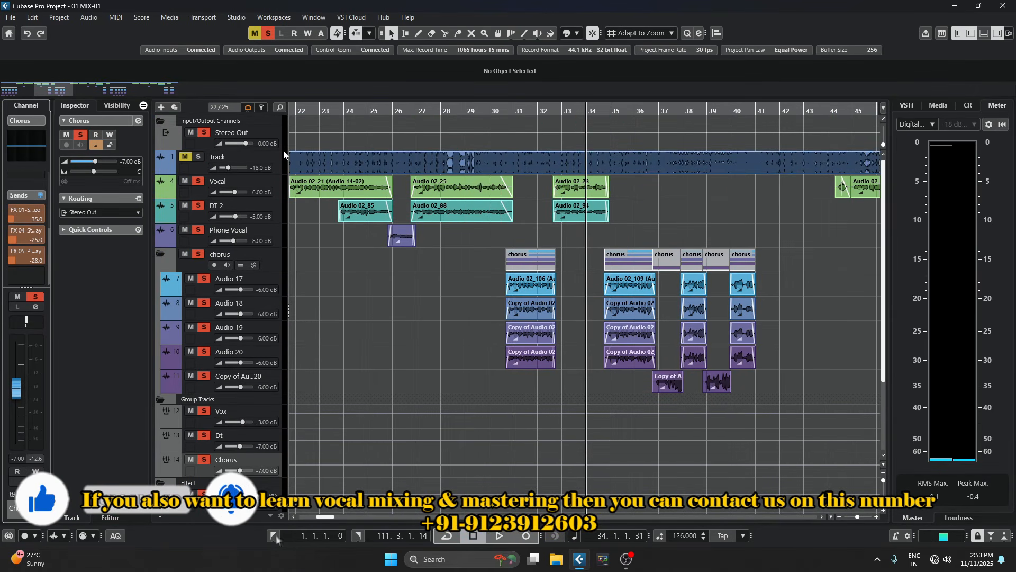
scroll(292, 282, "down", 3)
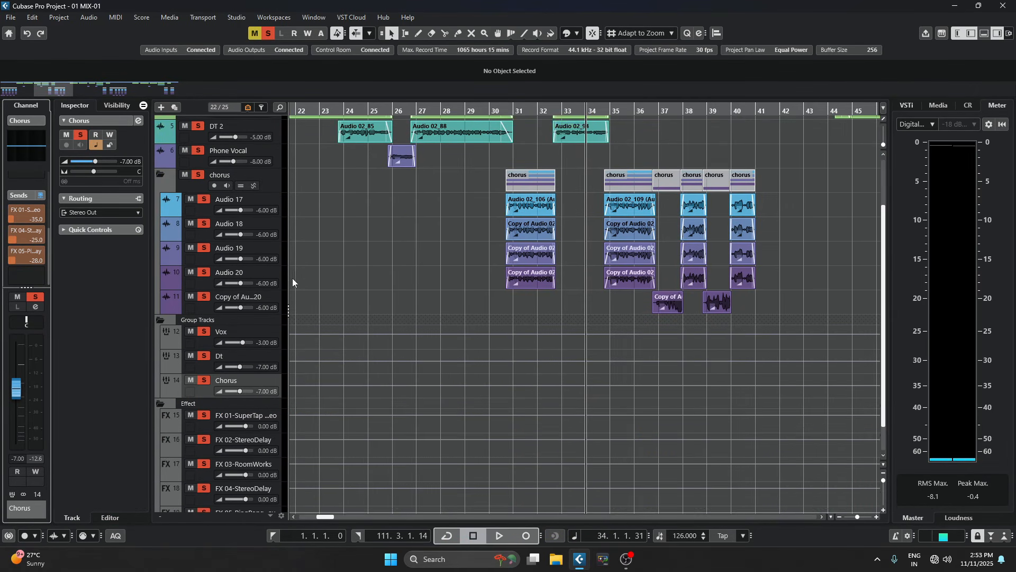
scroll(380, 369, "down", 2)
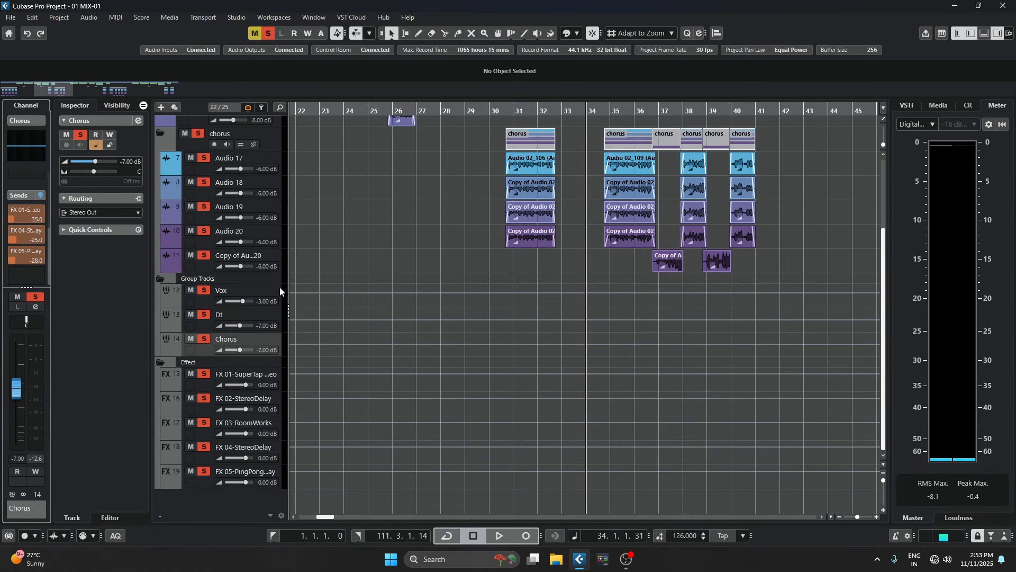
scroll(351, 237, "up", 5)
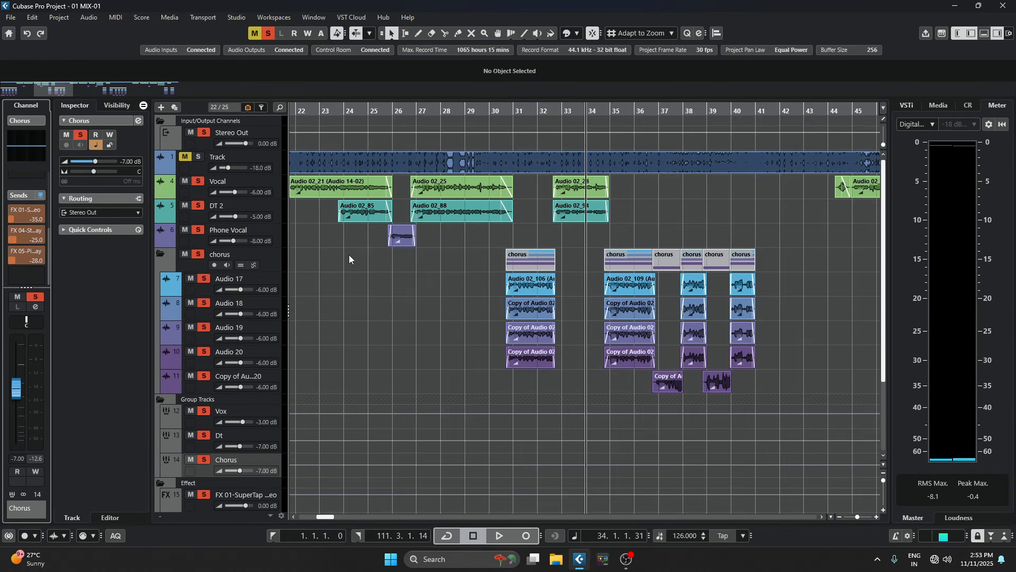
Open the MixConsole with narrower strips so 25 channels fit, and enlarge its insert rack and fader sections.
key("F3")
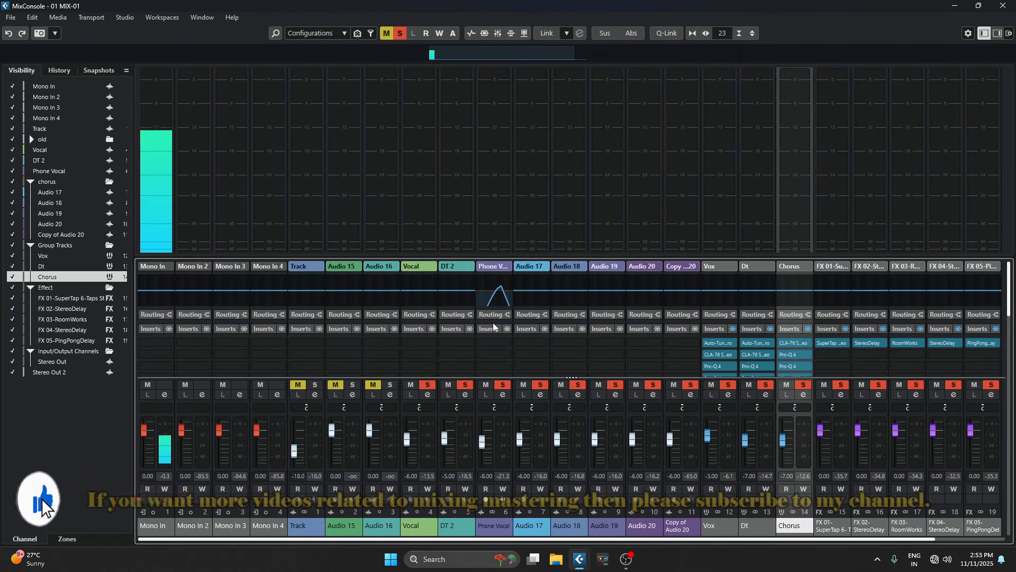
key("g")
key("g")
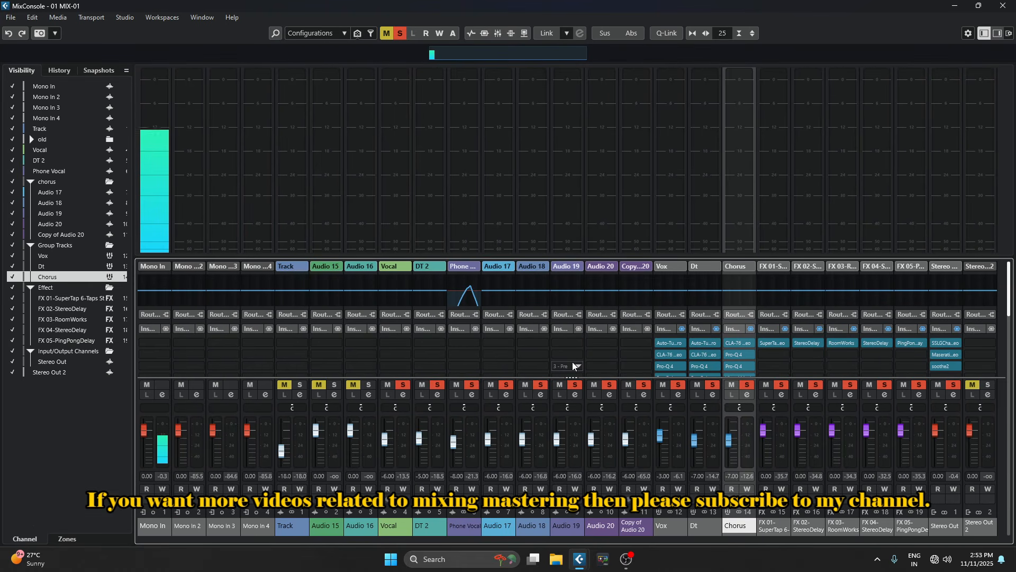
left_click_drag(573, 259, 573, 186)
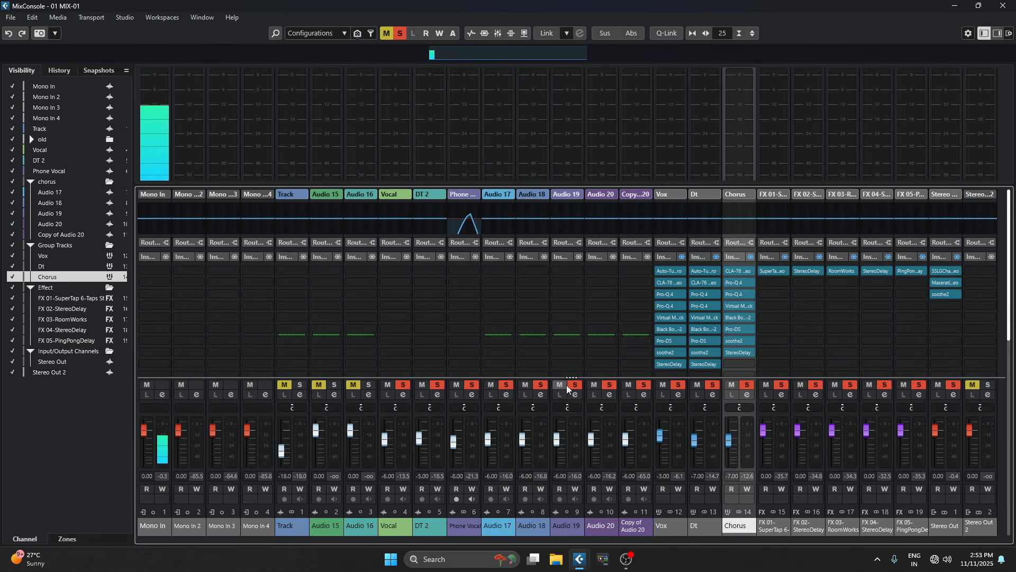
left_click_drag(569, 376, 572, 350)
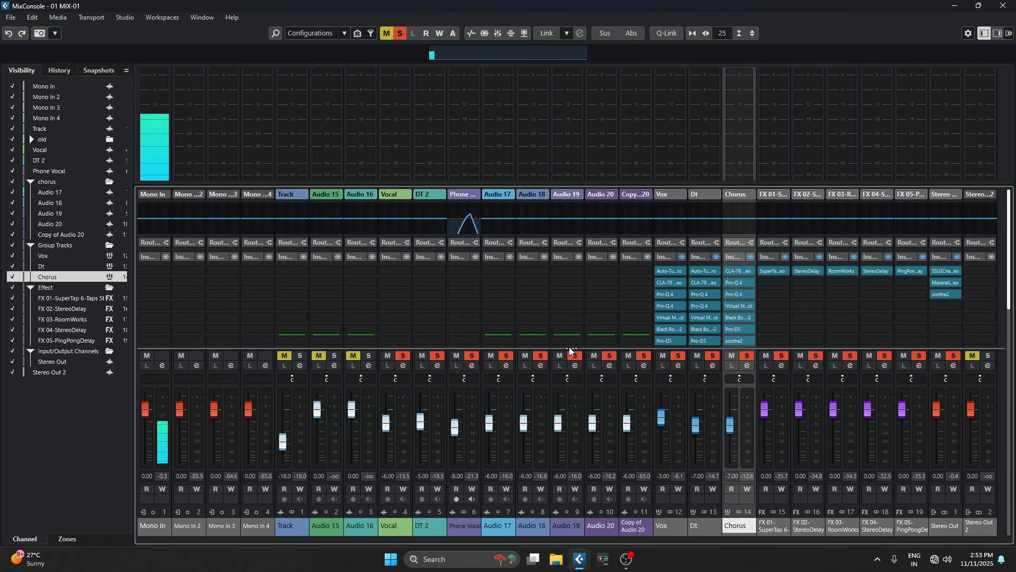
Close the MixConsole and look over the project's track list down to the FX tracks.
key("F3")
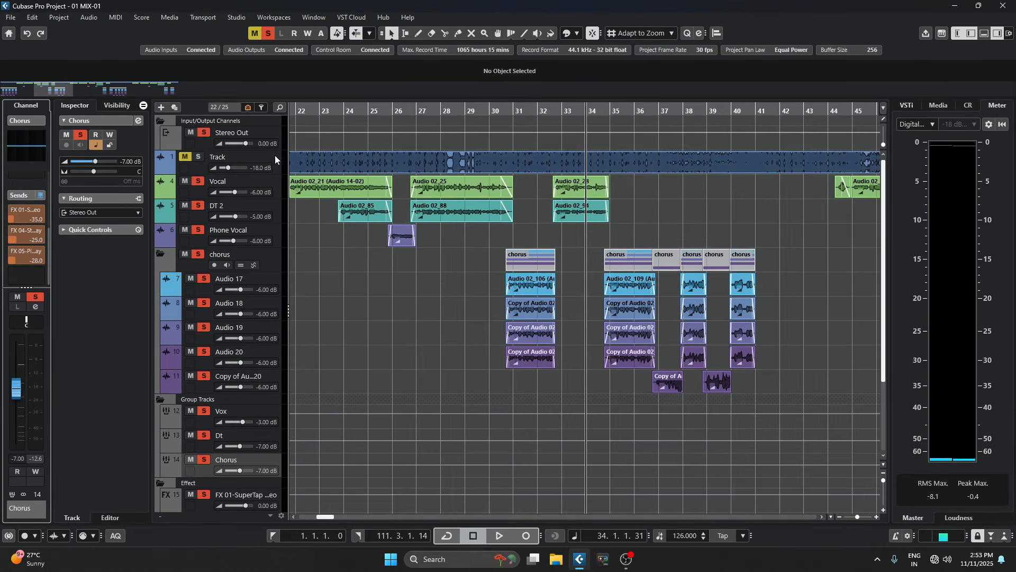
scroll(276, 285, "down", 3)
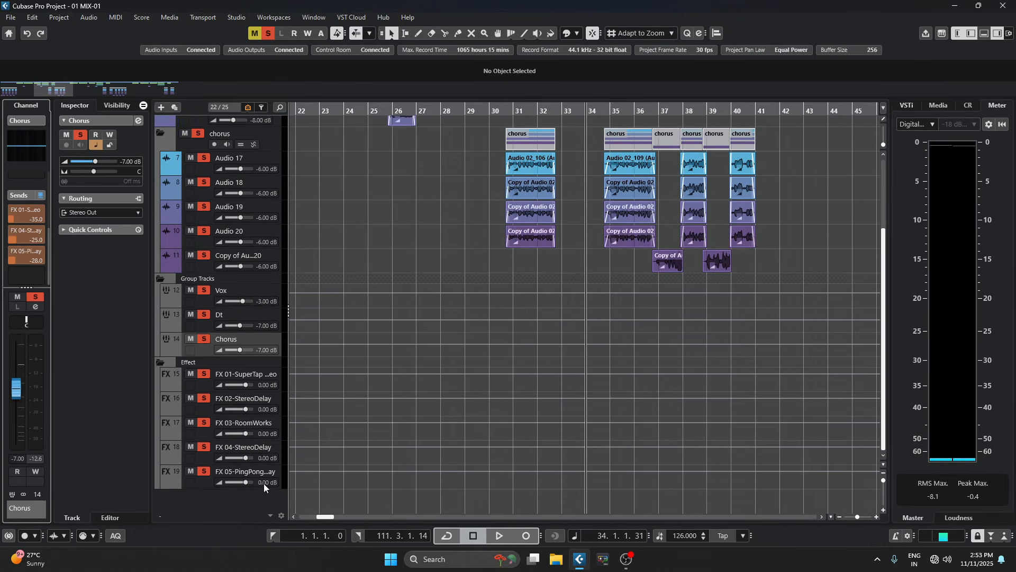
scroll(341, 236, "up", 3)
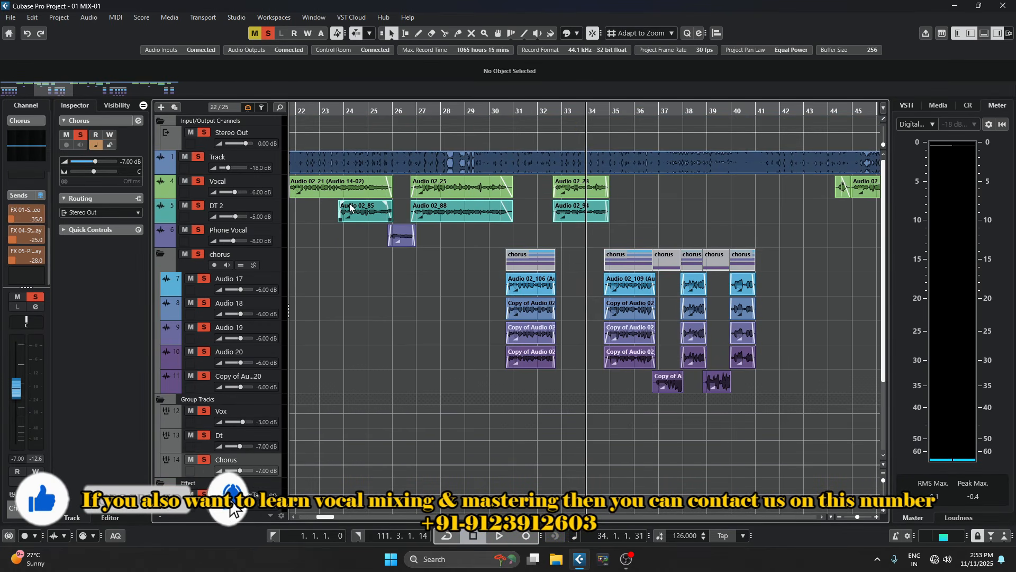
Rewind to just before bar 11 and audition the mix to about bar 28.
key("KP_Subtract")
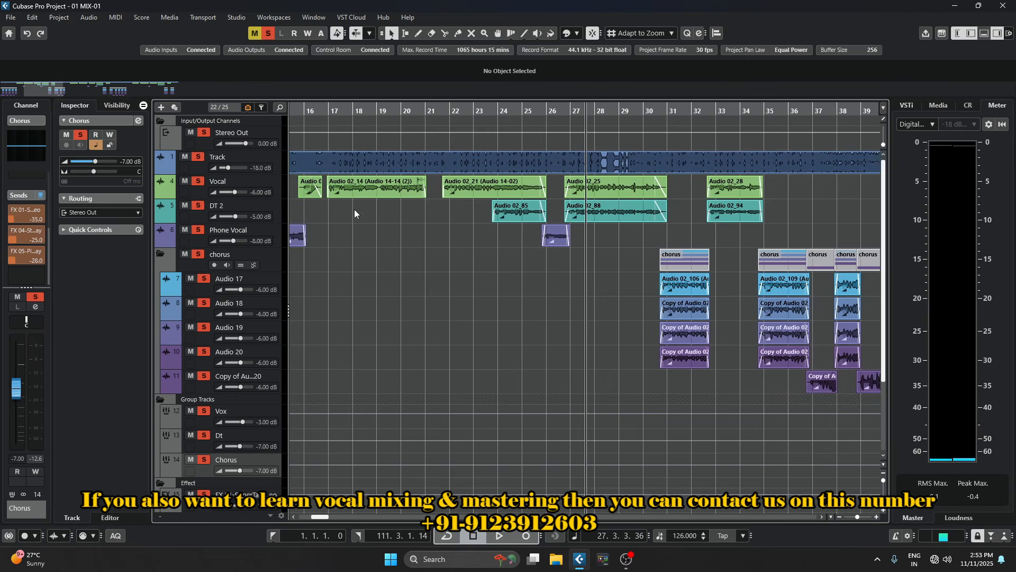
key("KP_Subtract")
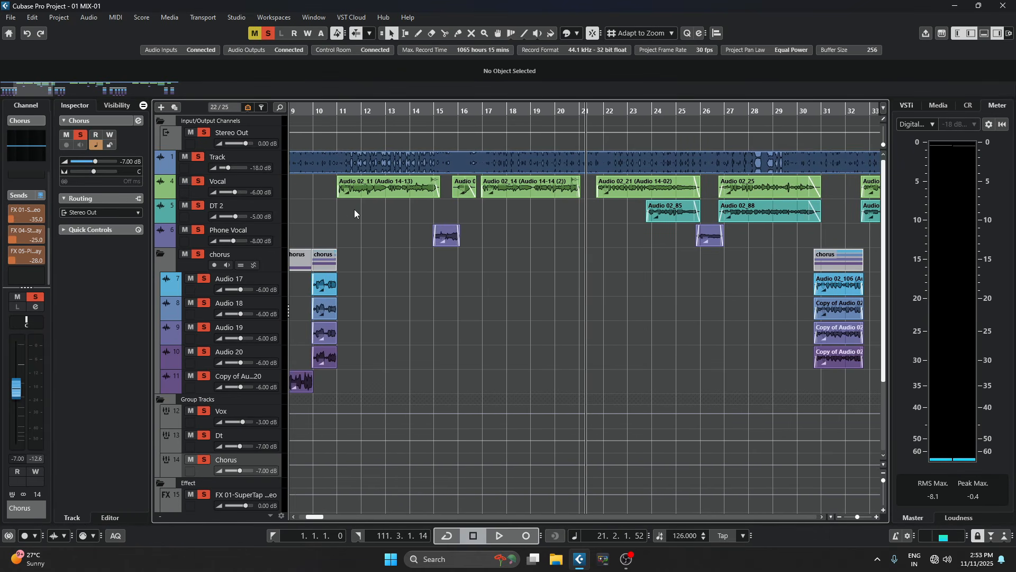
key("KP_Subtract")
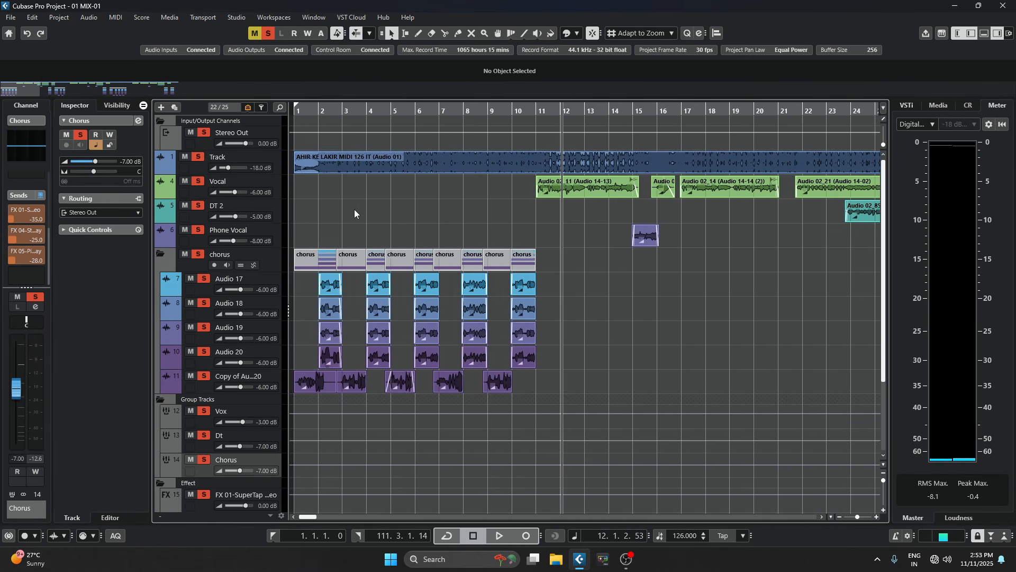
key("KP_Subtract")
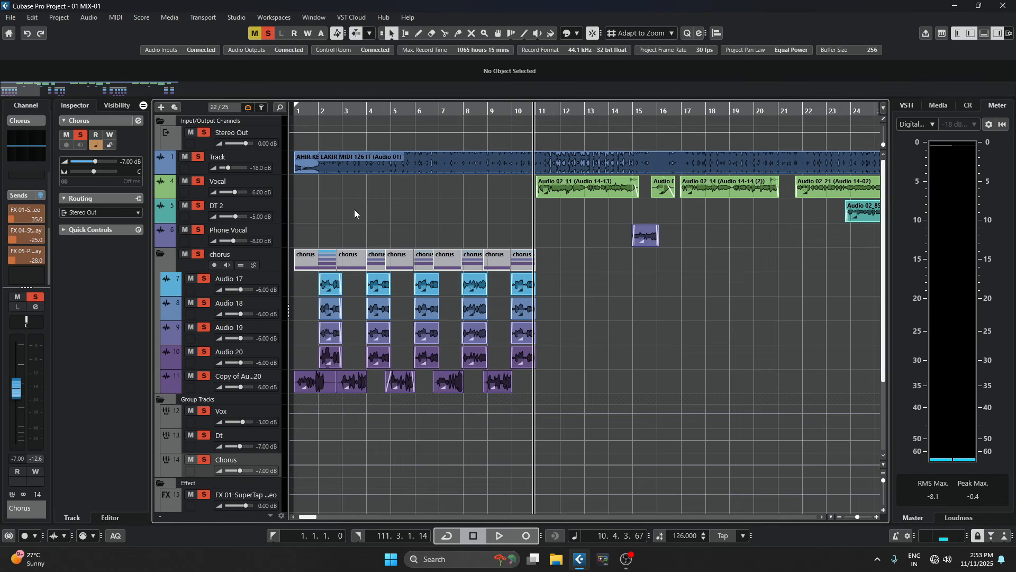
key("space")
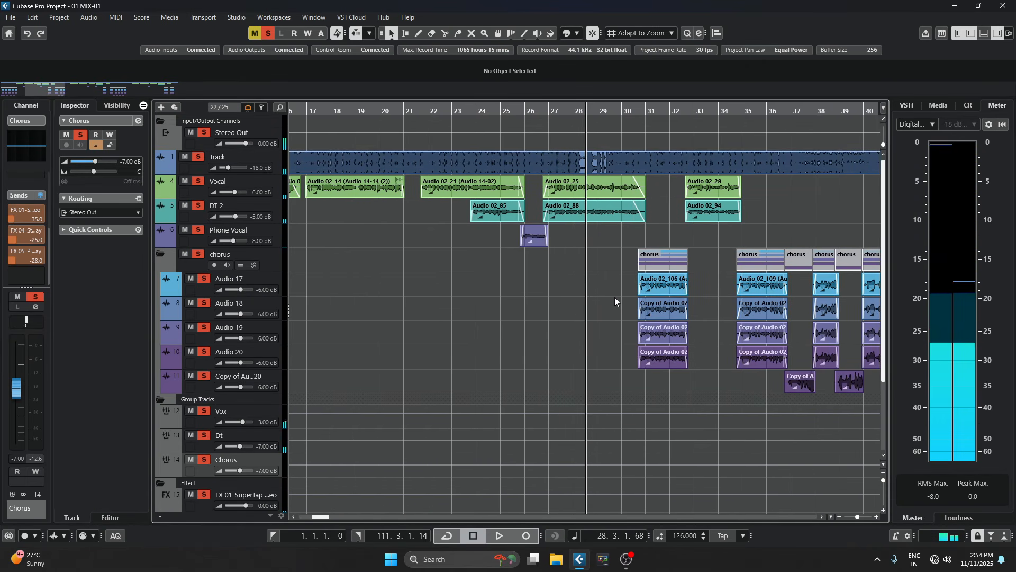
key("KP_0")
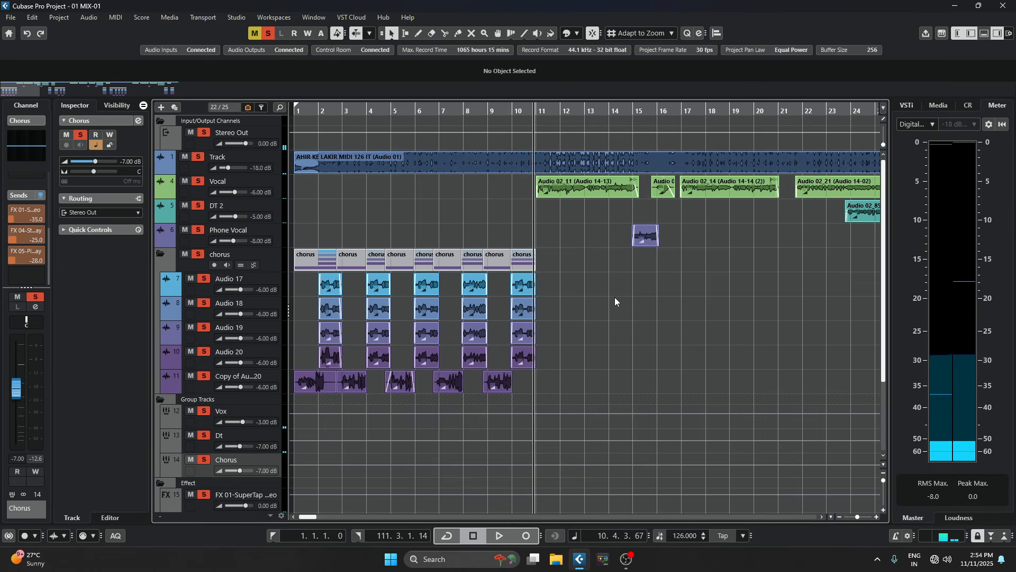
Select the Stereo Out channel, inspect its ReaStream insert's settings and close the plug-in window.
key("g")
key("g")
key("g")
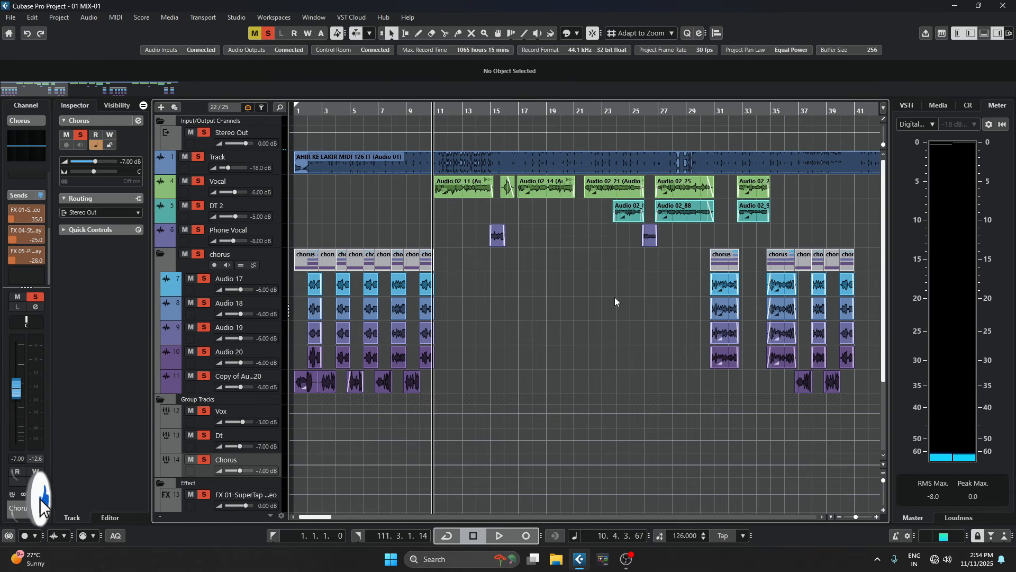
left_click(203, 144)
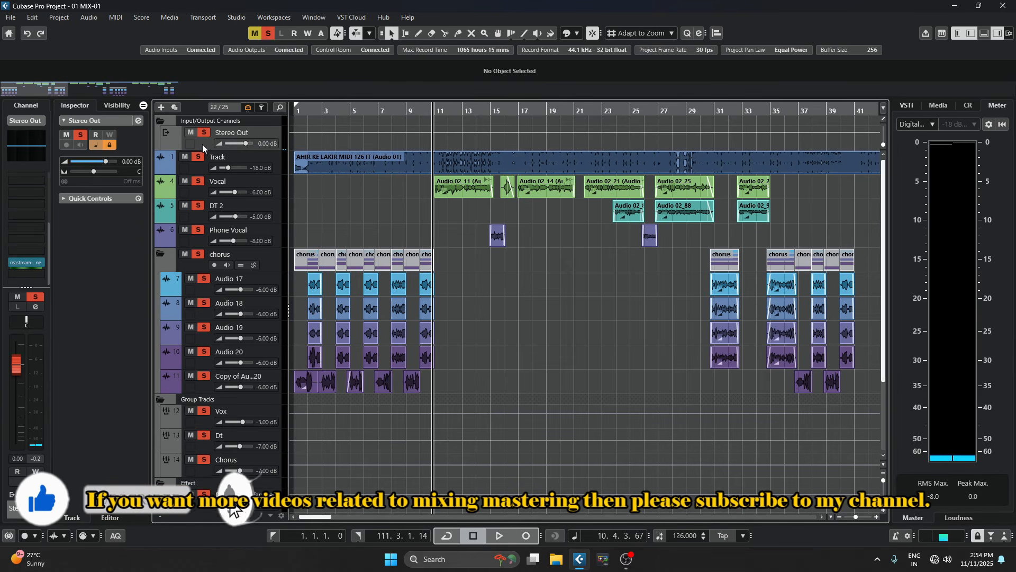
left_click(26, 262)
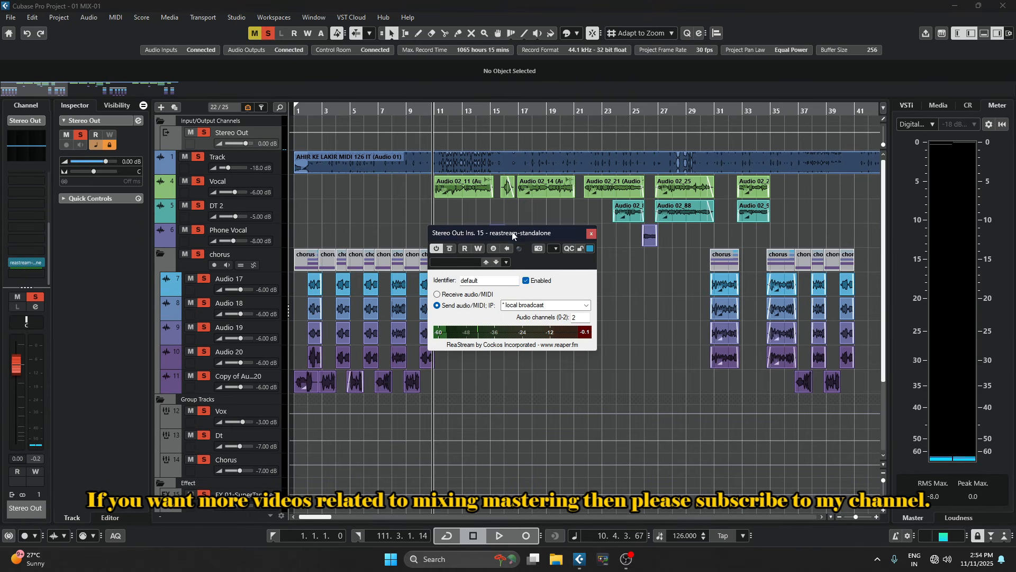
left_click_drag(526, 233, 495, 243)
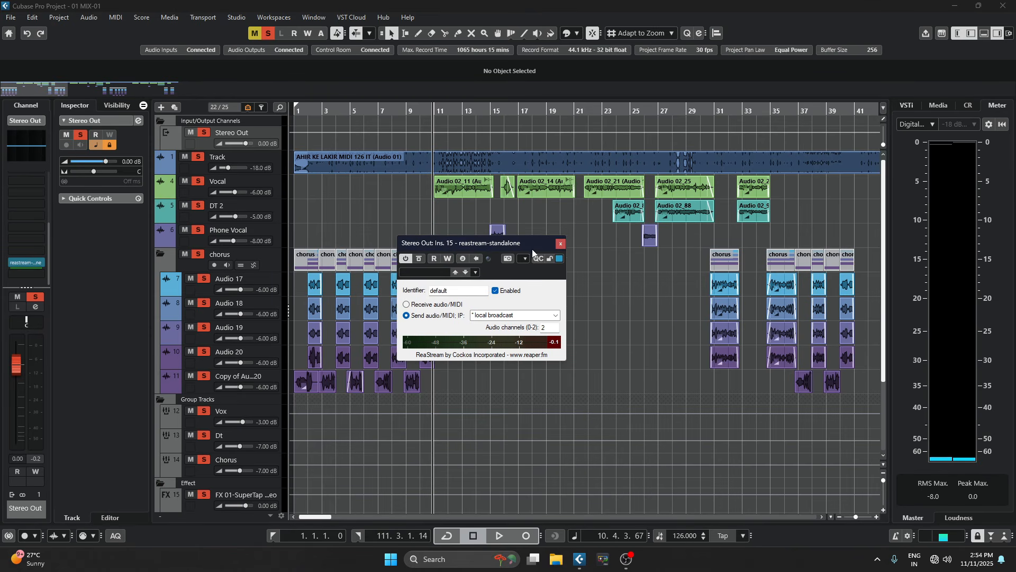
left_click(561, 244)
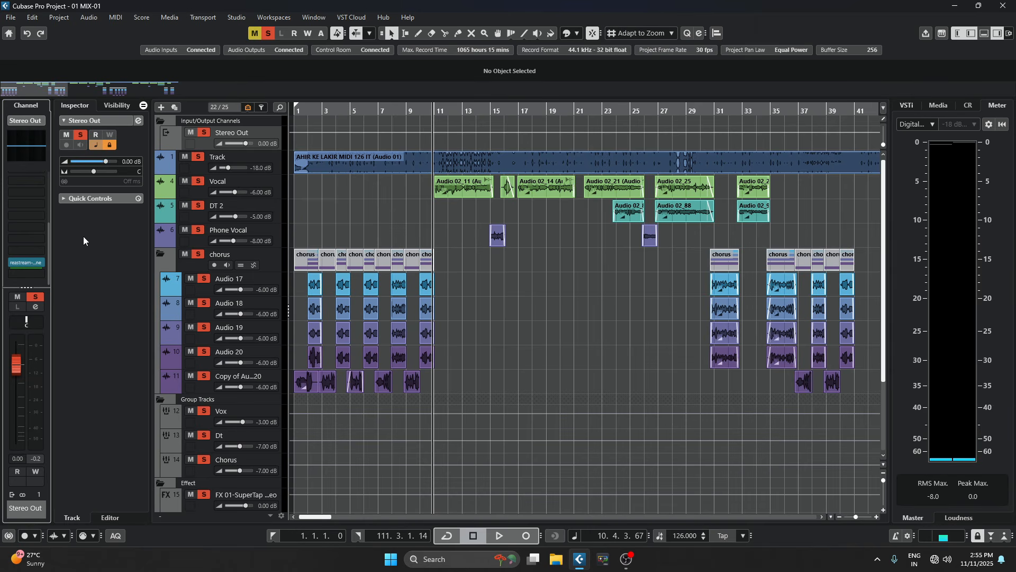
Open Stereo Out's SSLGChannel Stereo insert and examine its filter and compressor settings.
left_click_drag(48, 236, 53, 181)
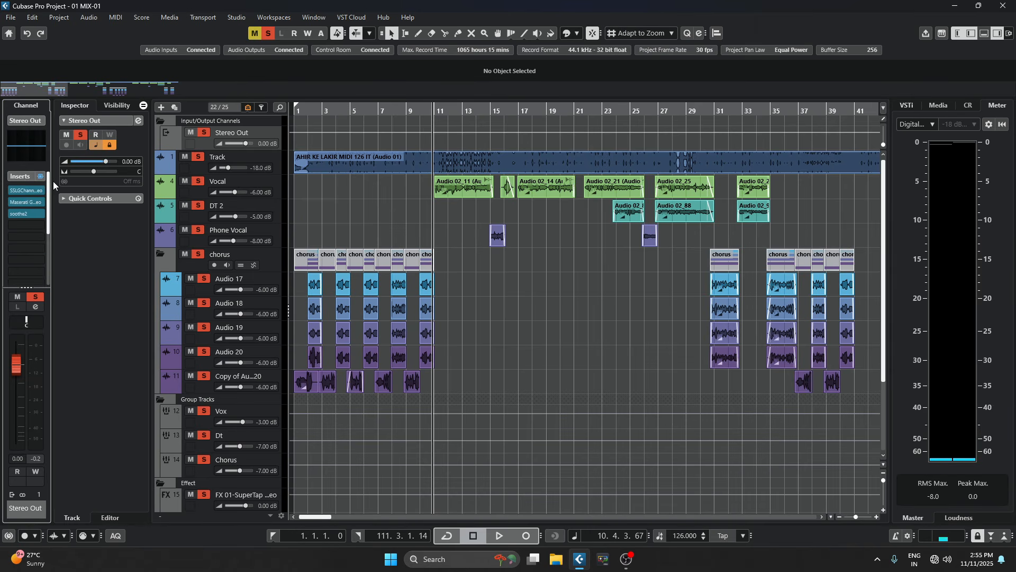
left_click(25, 191)
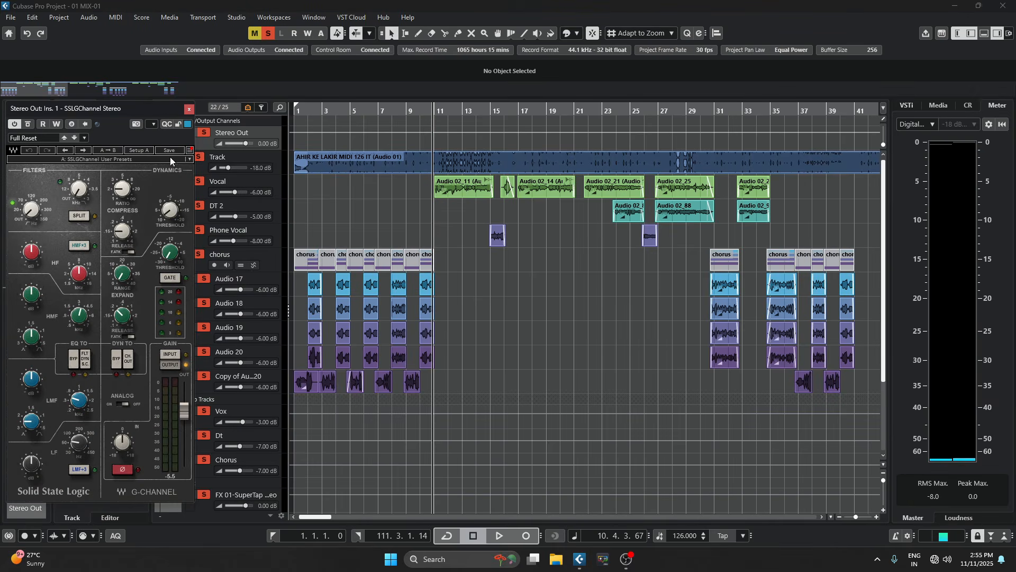
left_click_drag(107, 111, 319, 87)
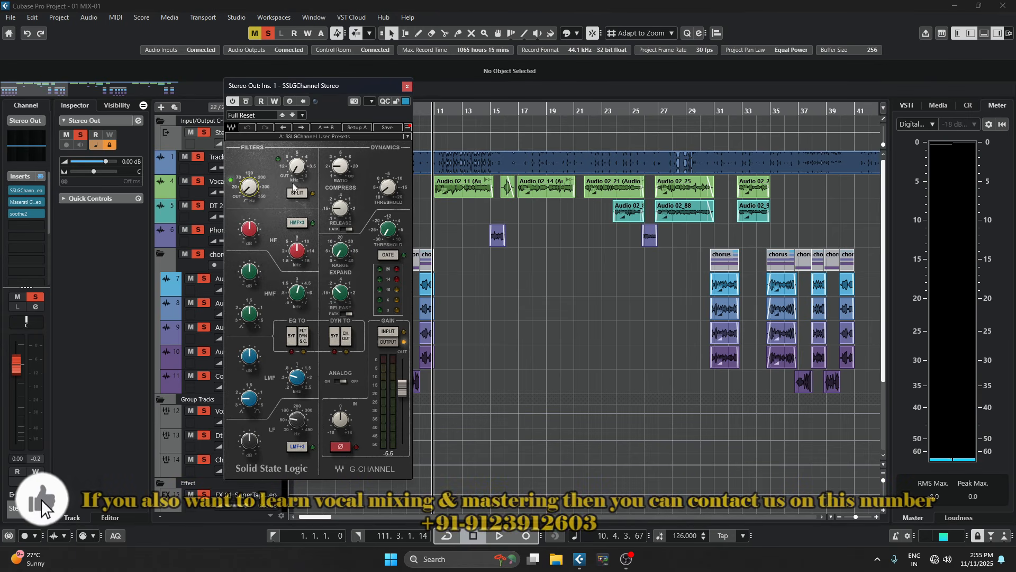
mouse_move(341, 168)
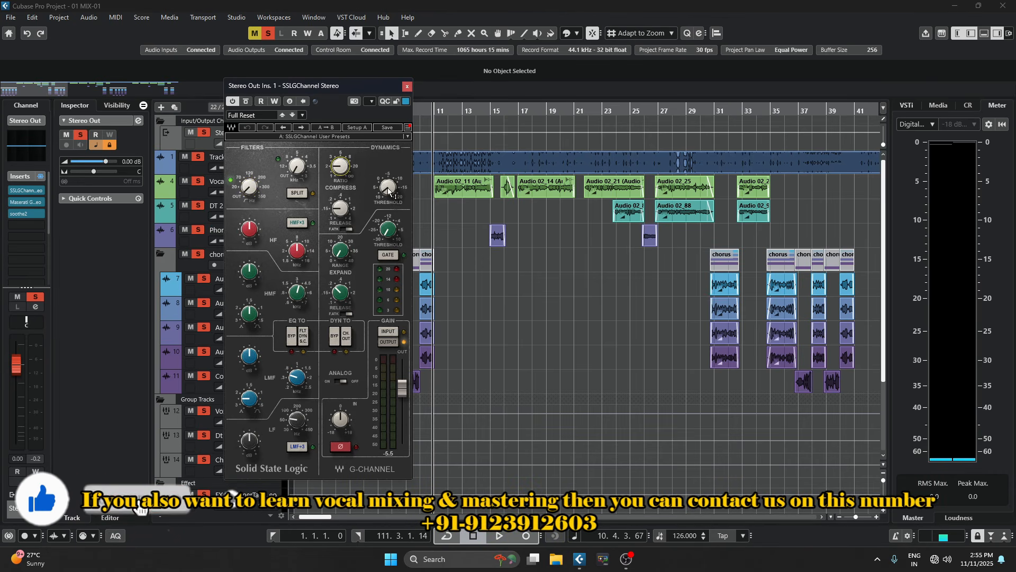
mouse_move(347, 210)
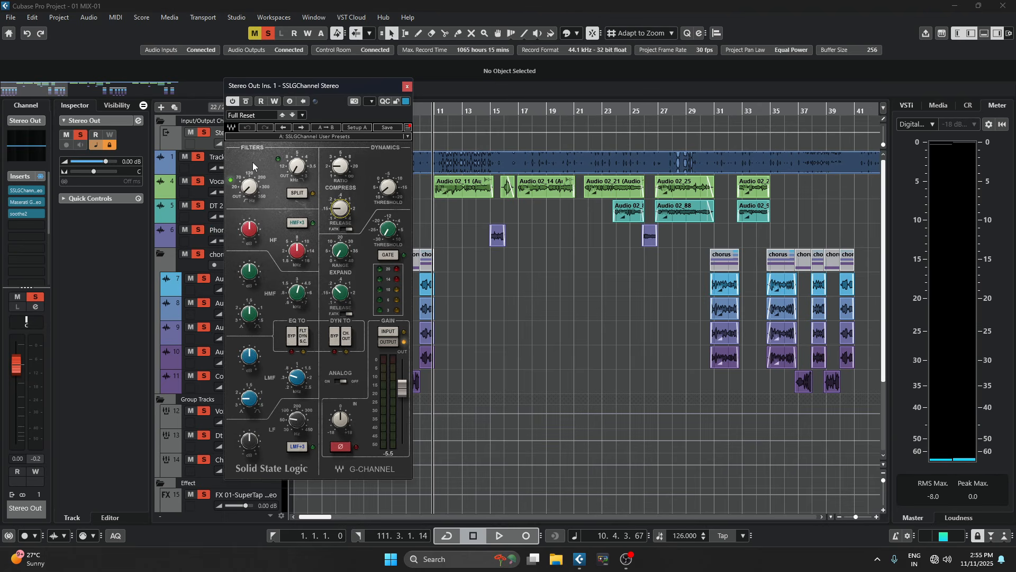
left_click_drag(233, 153, 402, 214)
left_click_drag(232, 157, 269, 201)
left_click_drag(326, 147, 402, 213)
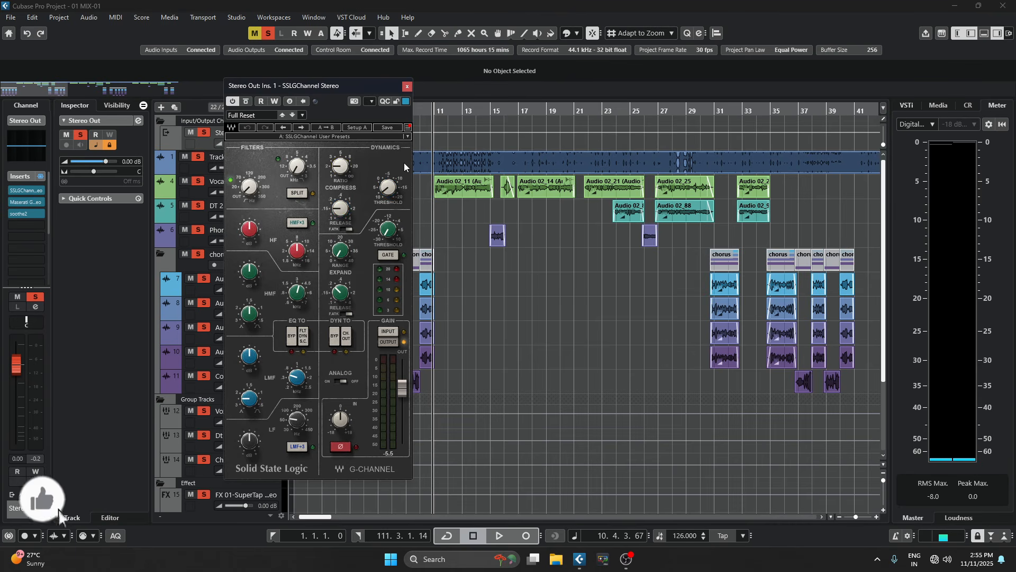
Open Stereo Out's Maserati GRP insert, review its controls and adjust the Compress amount, trying 60.0.
left_click(24, 202)
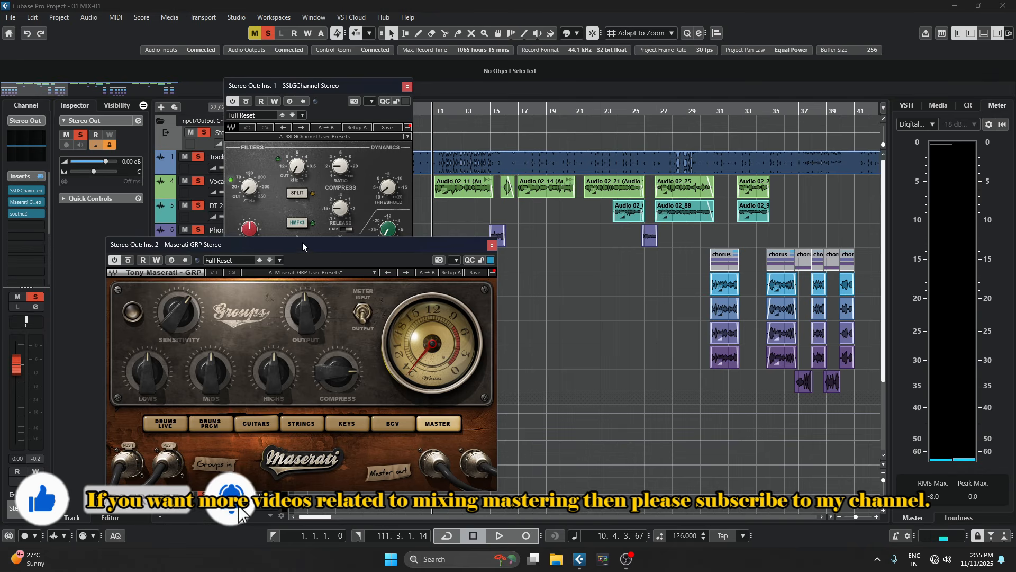
left_click_drag(301, 244, 532, 164)
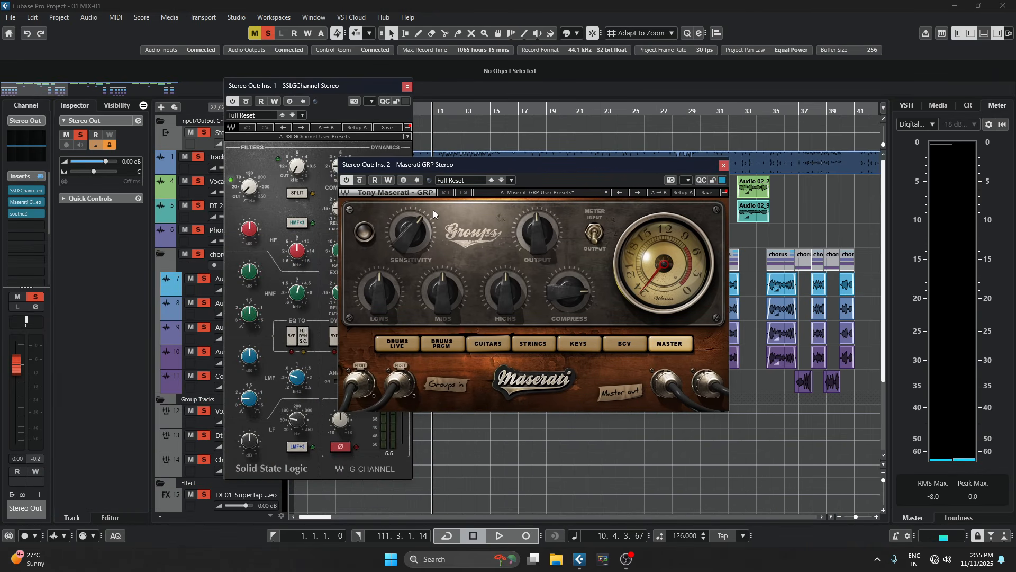
left_click_drag(557, 158, 596, 149)
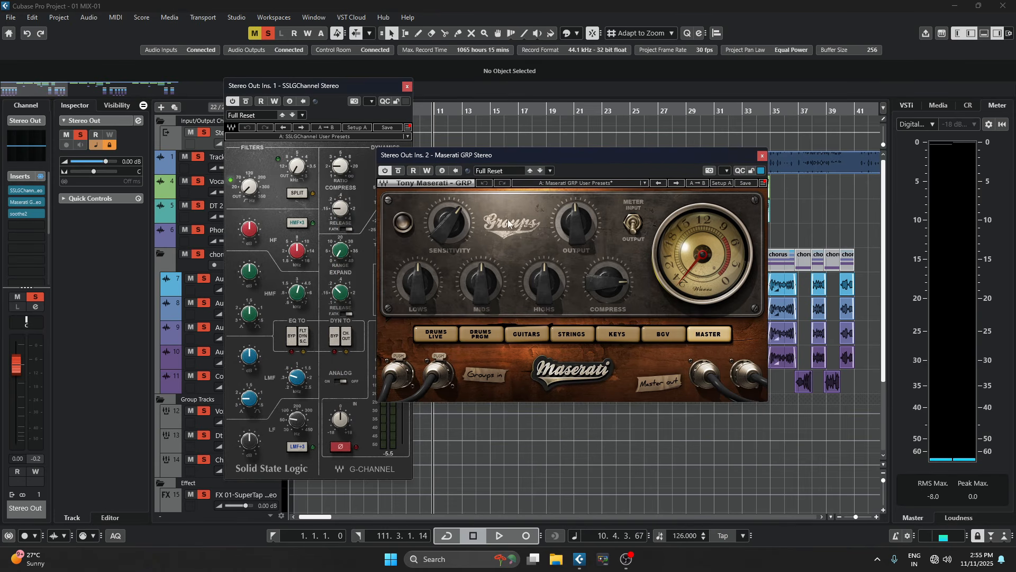
left_click(417, 280)
left_click(604, 285)
left_click(603, 281)
left_click_drag(602, 281, 604, 285)
mouse_move(575, 226)
mouse_move(598, 290)
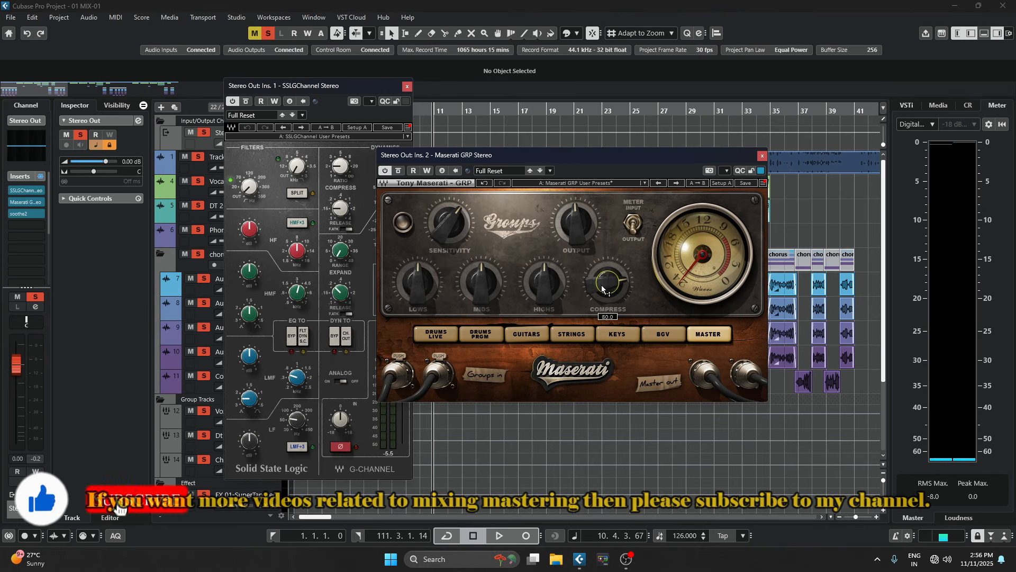
mouse_move(449, 232)
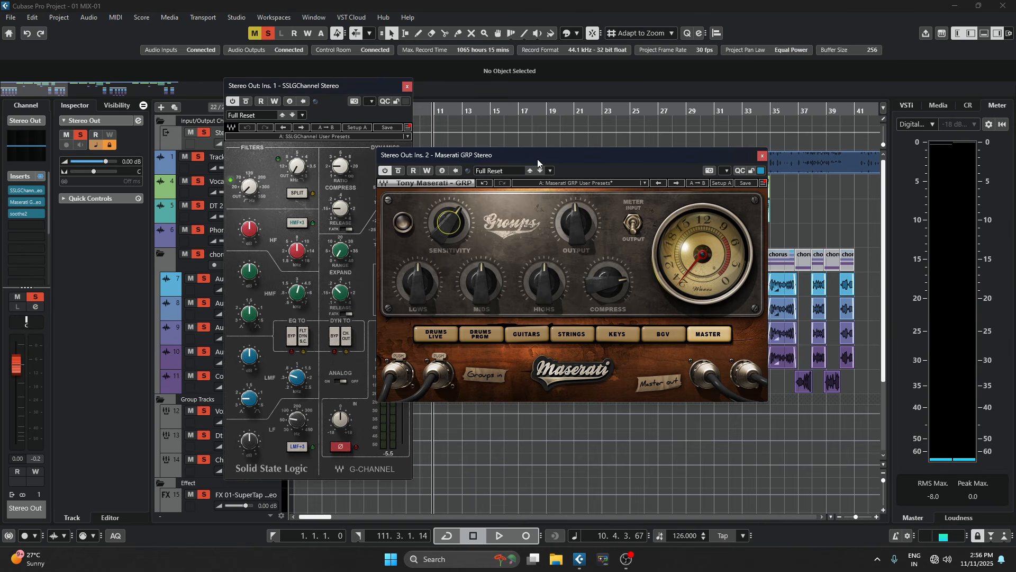
Play the mix from just before bar 11 to about bar 14 while watching the Maserati GRP sensitivity lamp and meter.
left_click_drag(538, 158, 564, 219)
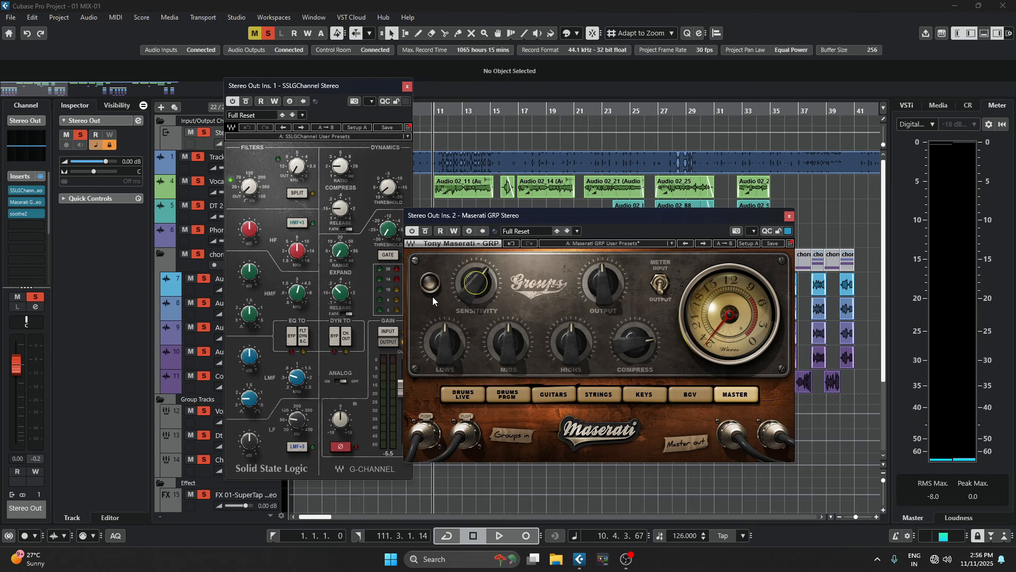
key("space")
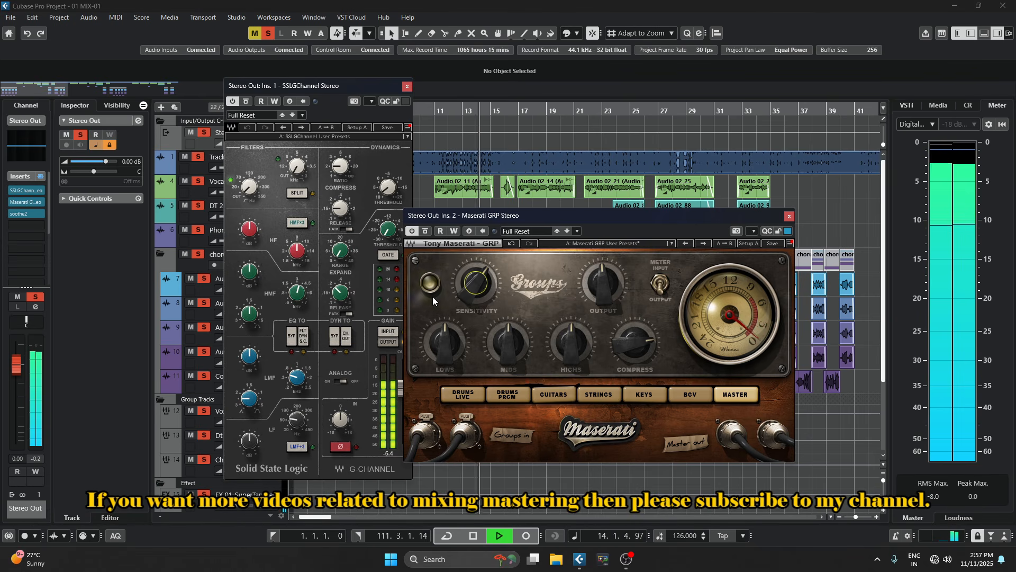
key("space")
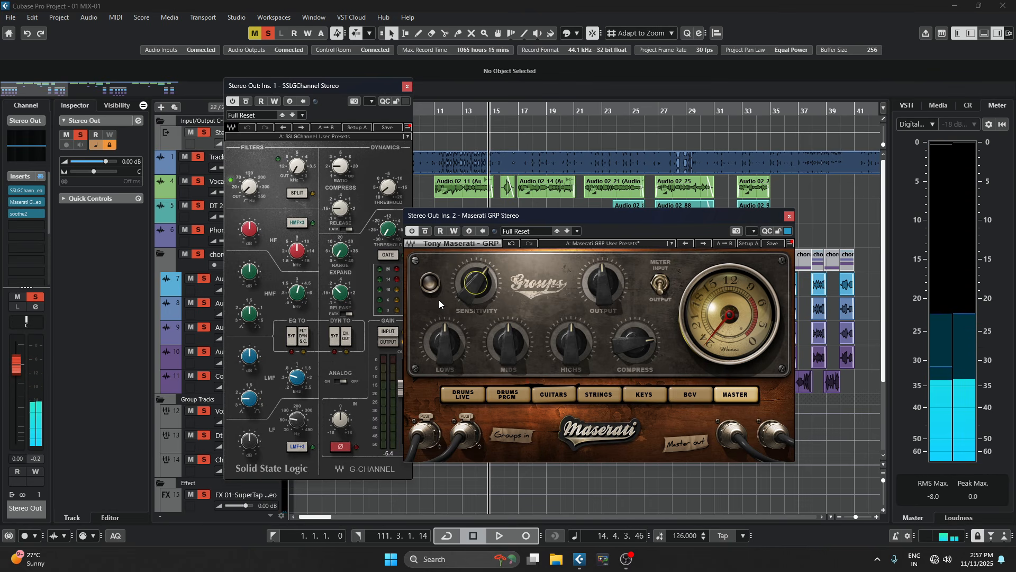
Open Stereo Out's soothe2 insert to examine its settings, and close all three master plug-in windows.
left_click(26, 213)
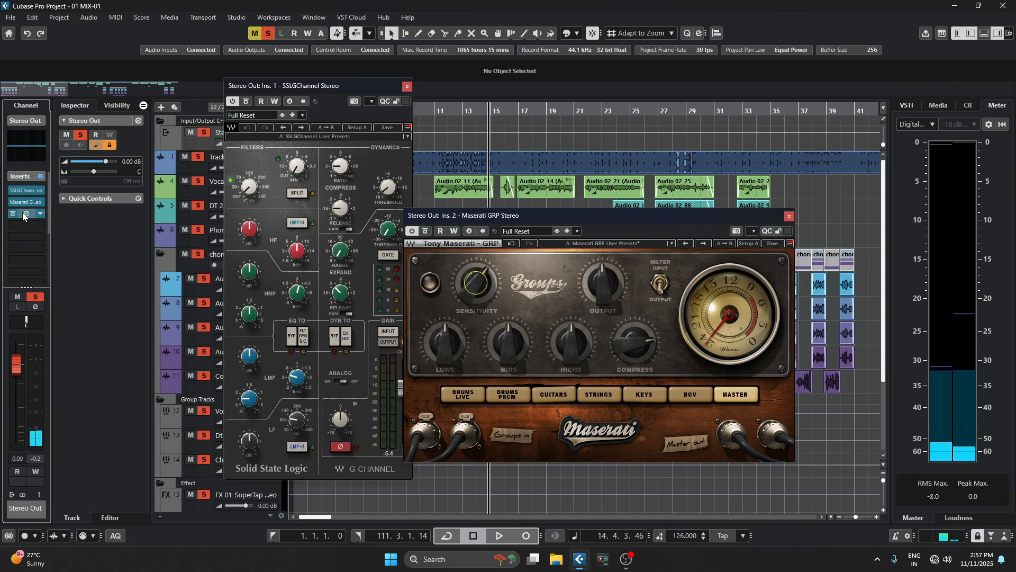
left_click_drag(464, 201, 368, 126)
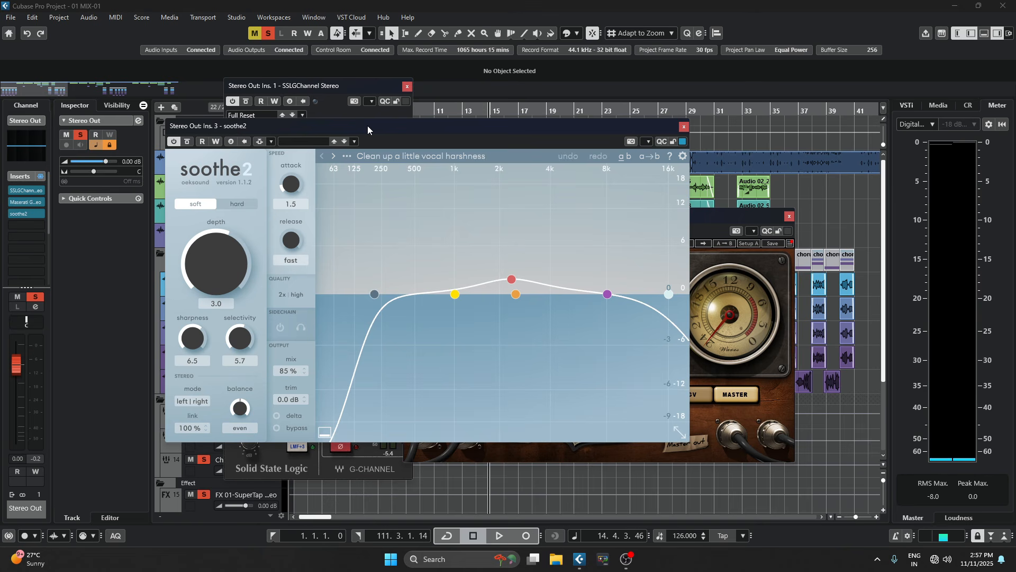
left_click_drag(479, 126, 471, 141)
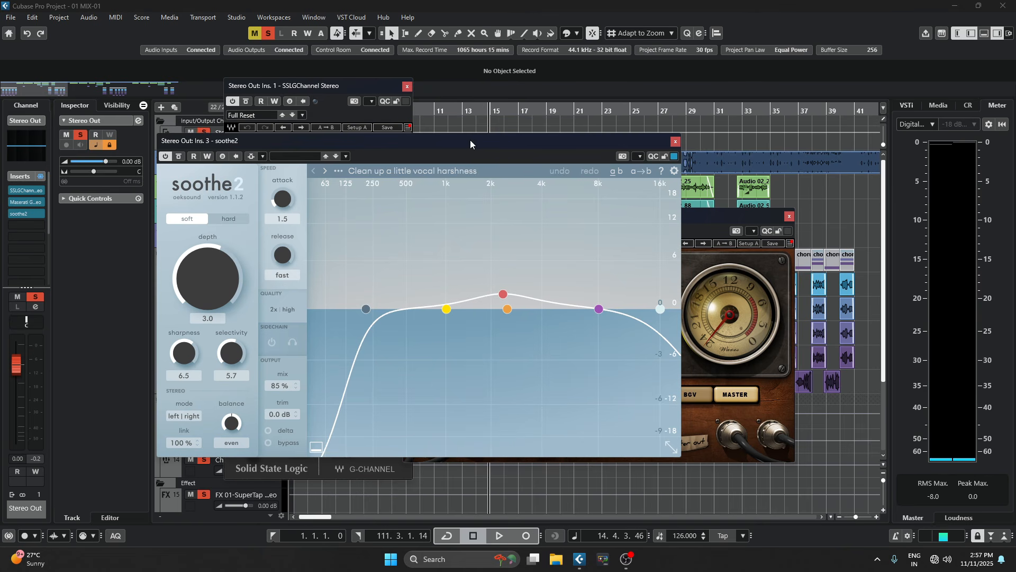
left_click(677, 142)
left_click(792, 217)
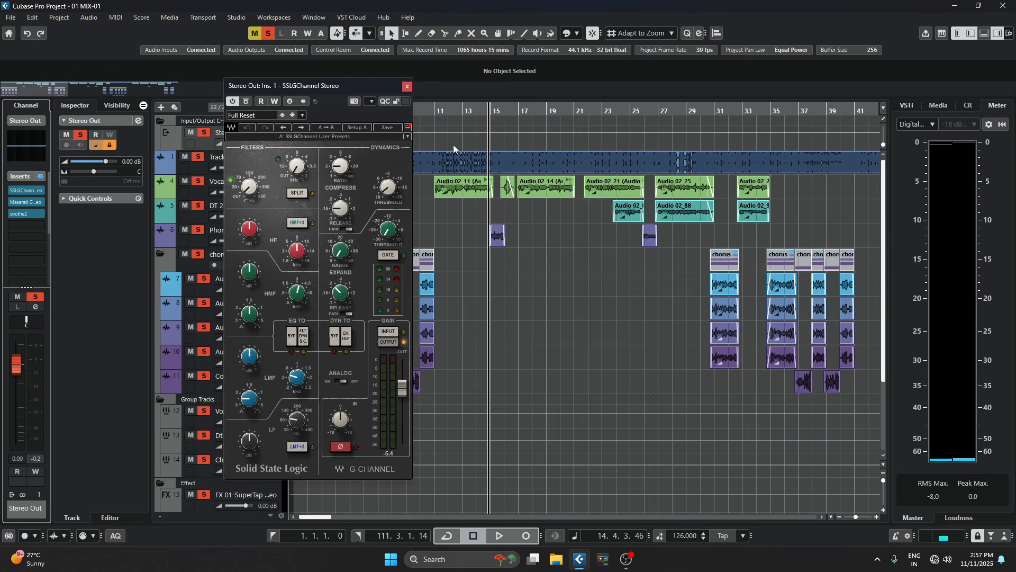
left_click(407, 87)
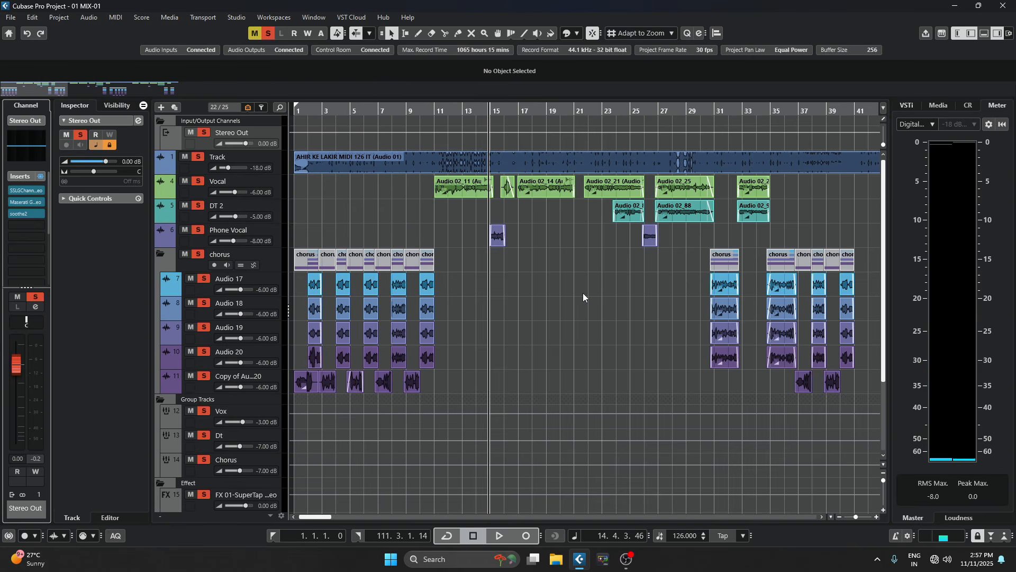
Zoom the arrangement out until the whole song fits and look over all its tracks.
key("g")
key("g")
key("g")
key("g")
key("g")
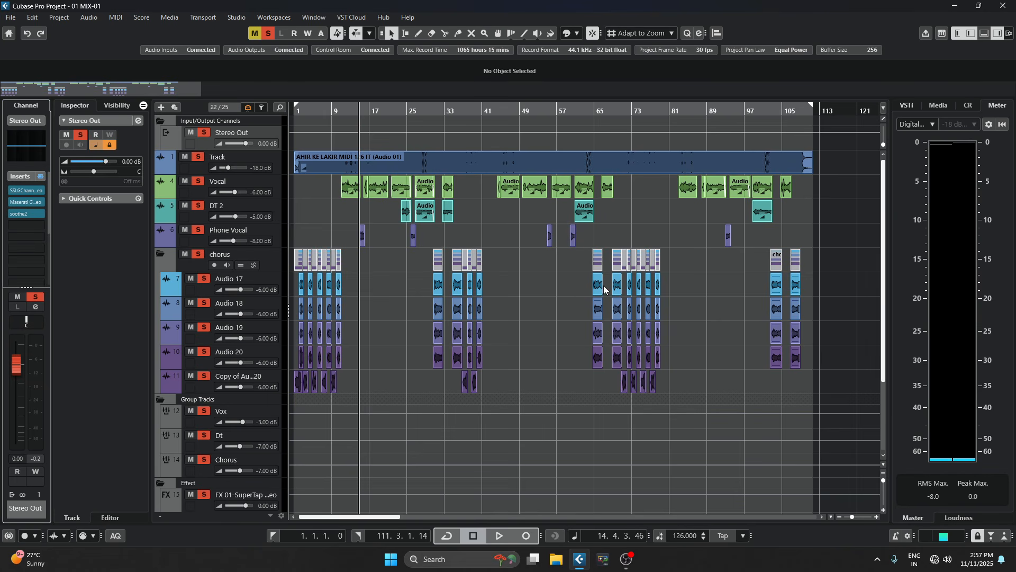
scroll(560, 286, "down", 3)
scroll(561, 287, "up", 3)
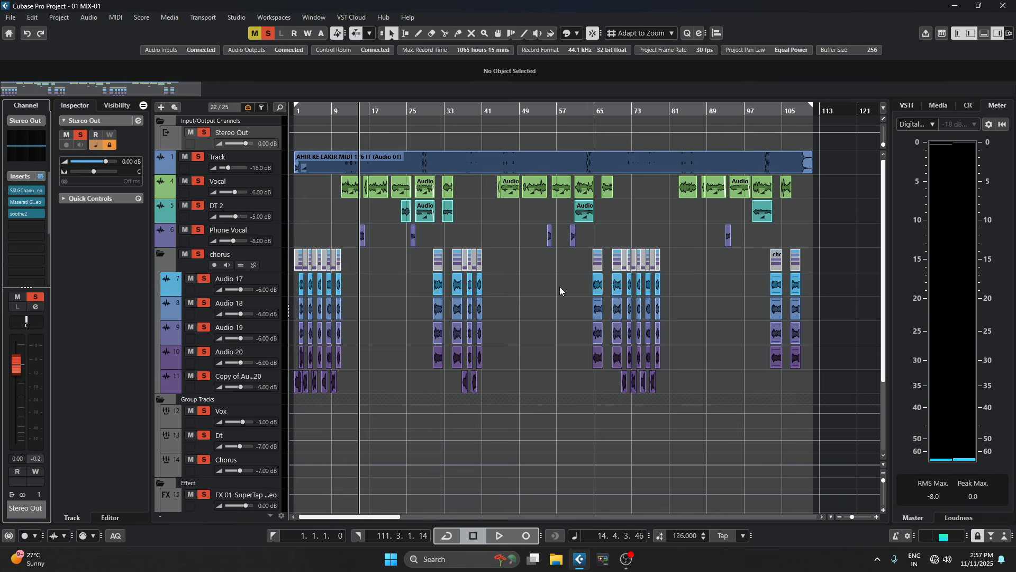